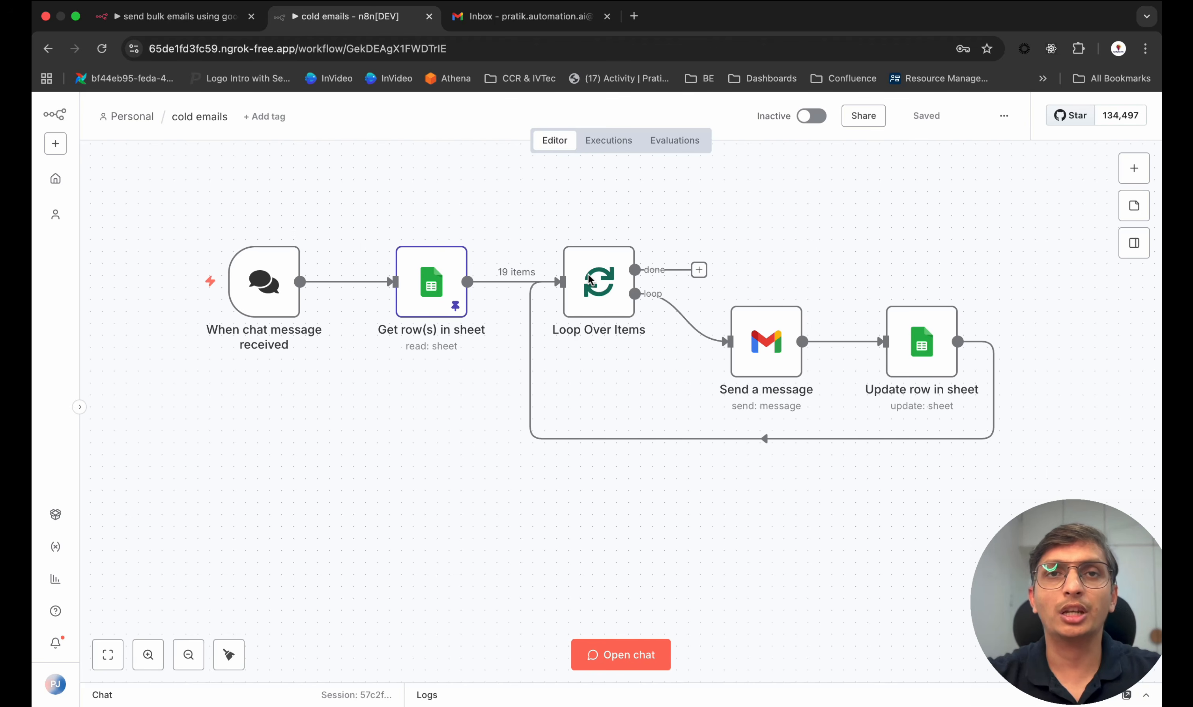
Step: Start the cold emails workflow with the chat message "Hello there" and stop the execution partway through
click(761, 351)
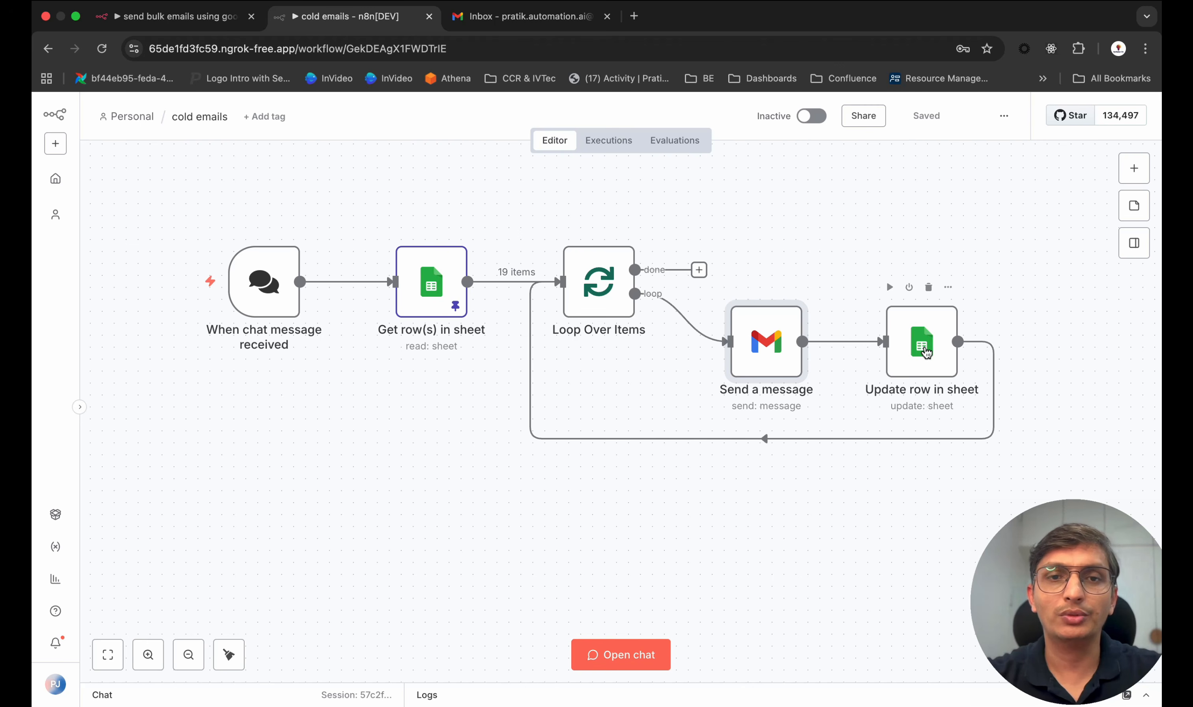
click(642, 653)
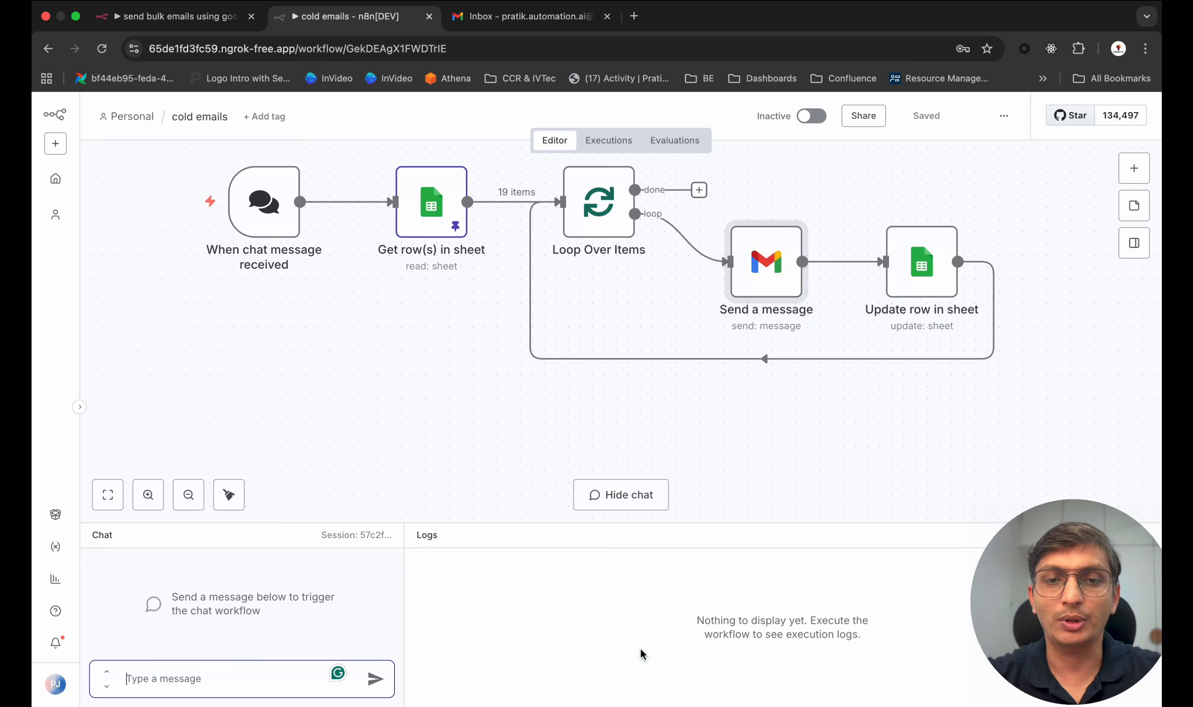
text(Hello there)
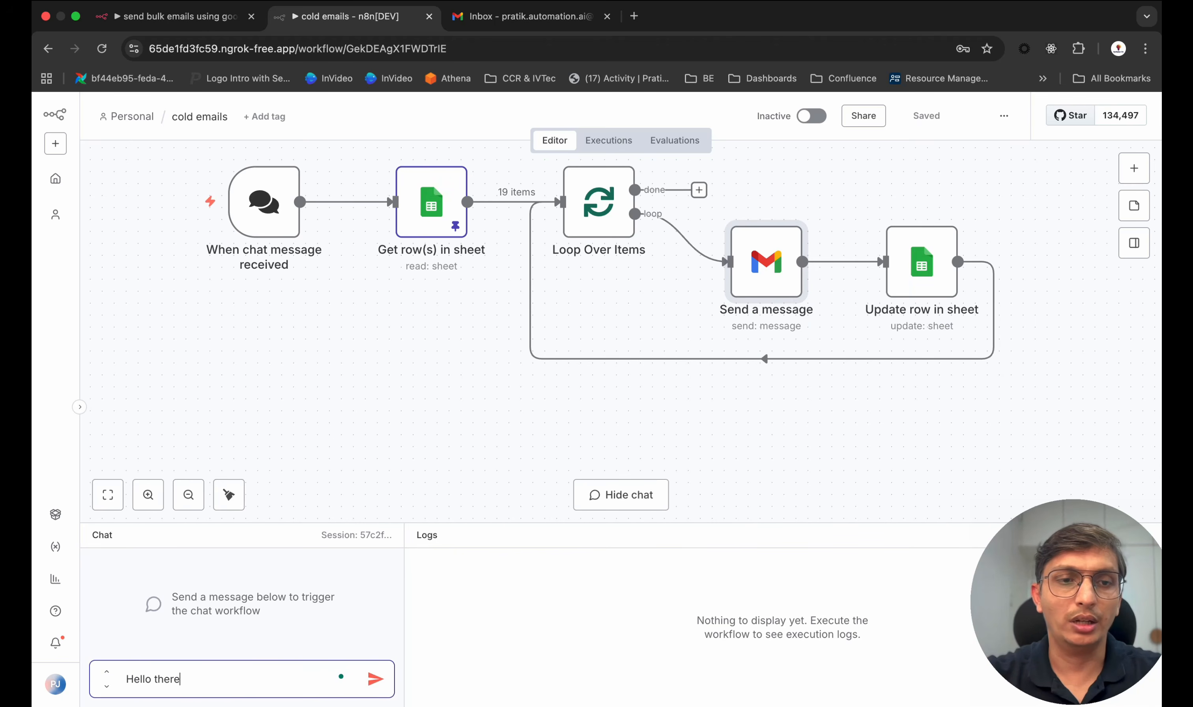
key(Return)
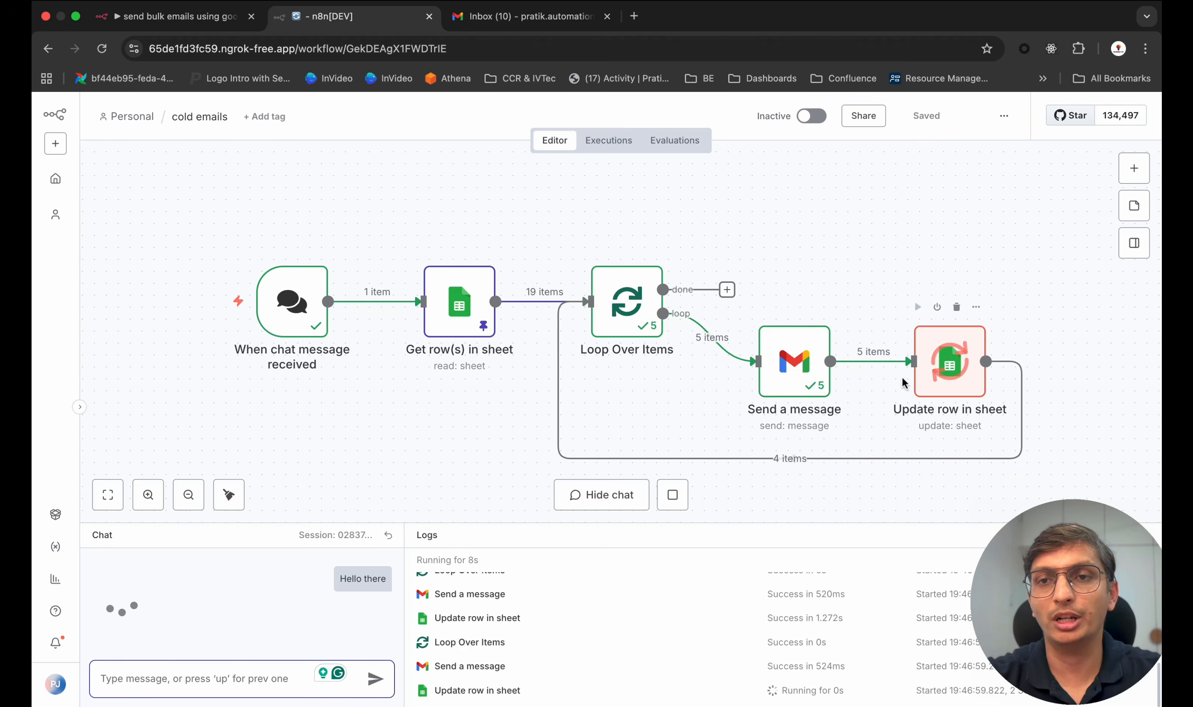
click(673, 493)
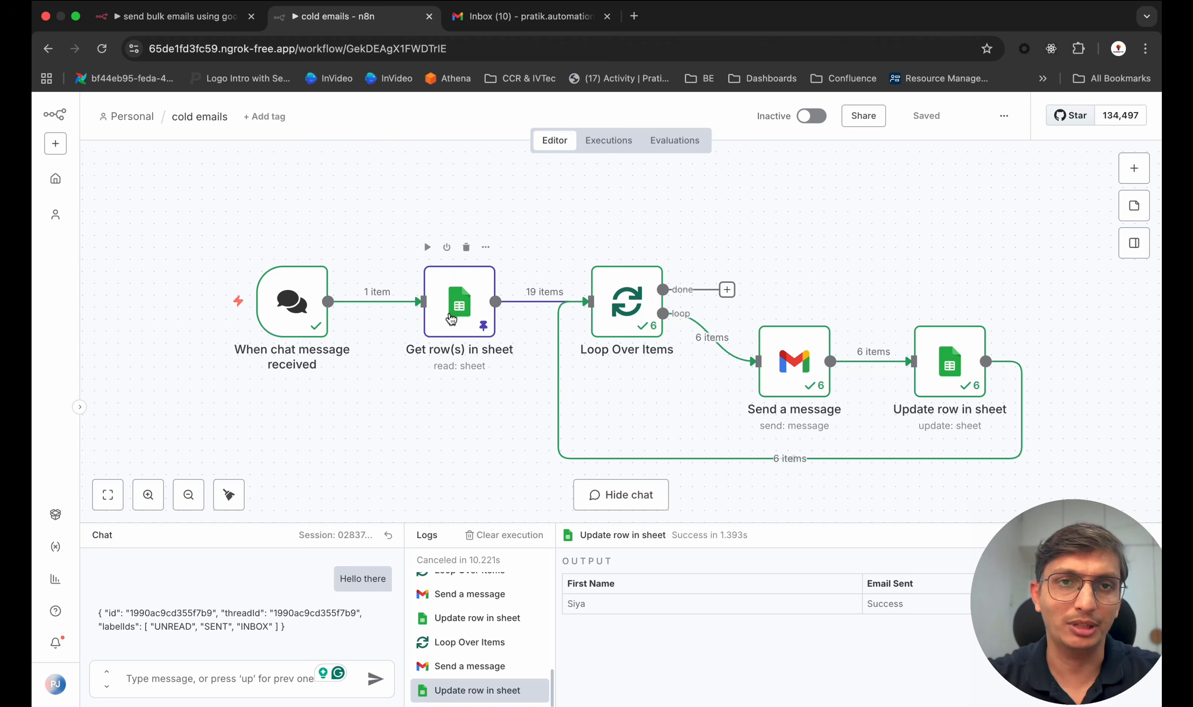
Step: Switch to the Gmail inbox, open one Business Growth Innovation email and read its personalized greeting and body
click(526, 16)
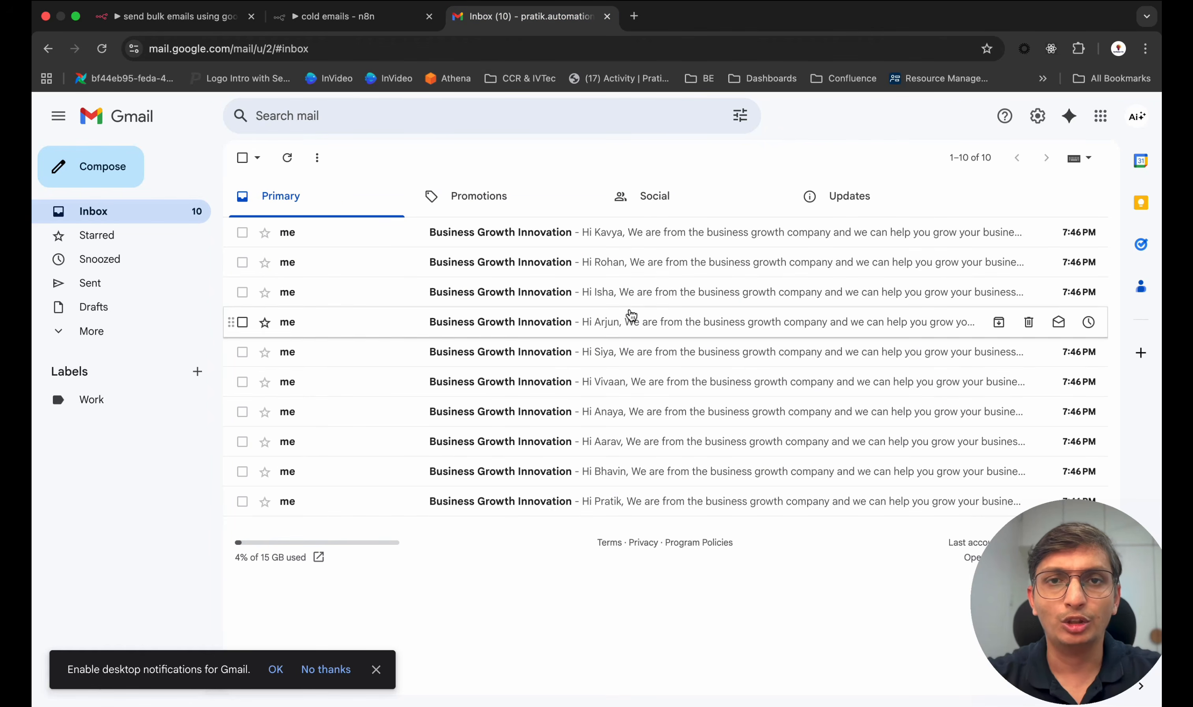
click(541, 321)
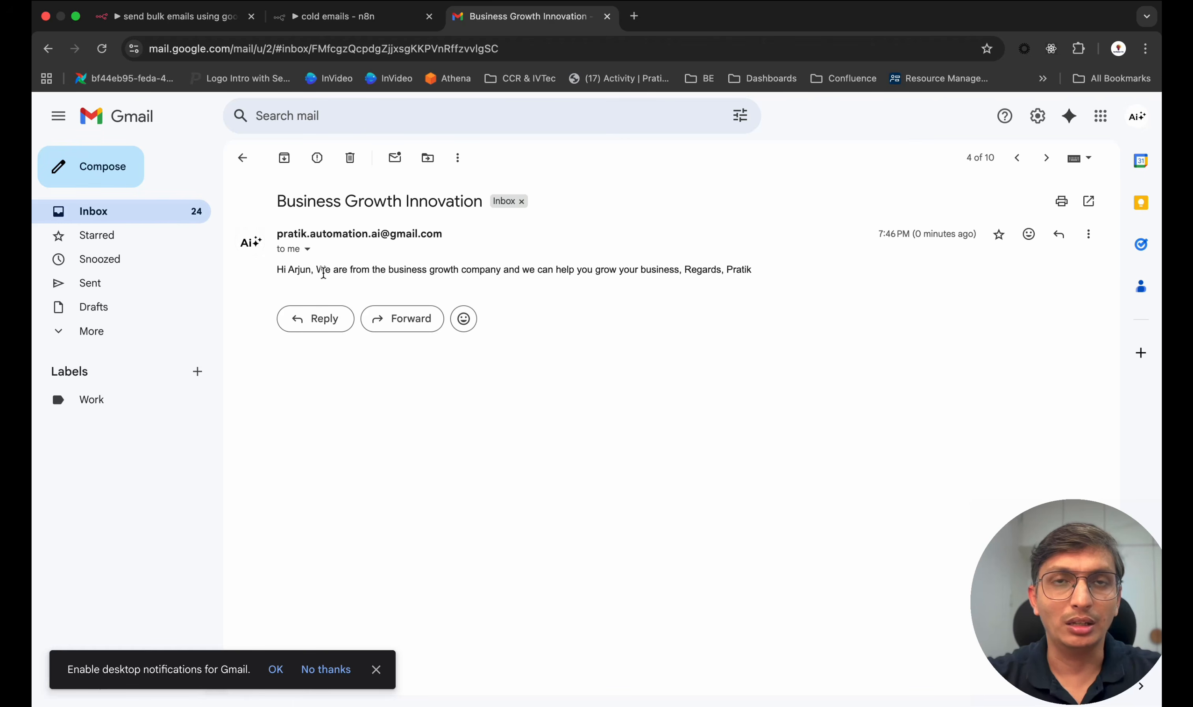
double_click(297, 271)
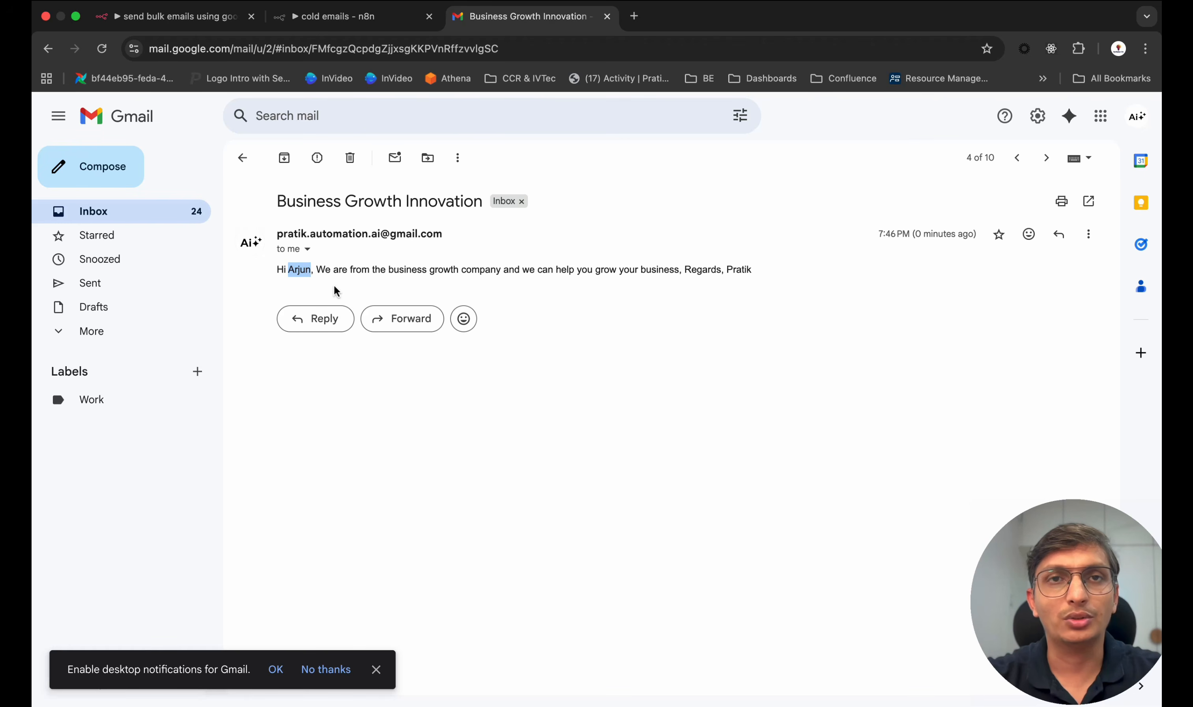
drag(331, 270, 681, 279)
click(541, 272)
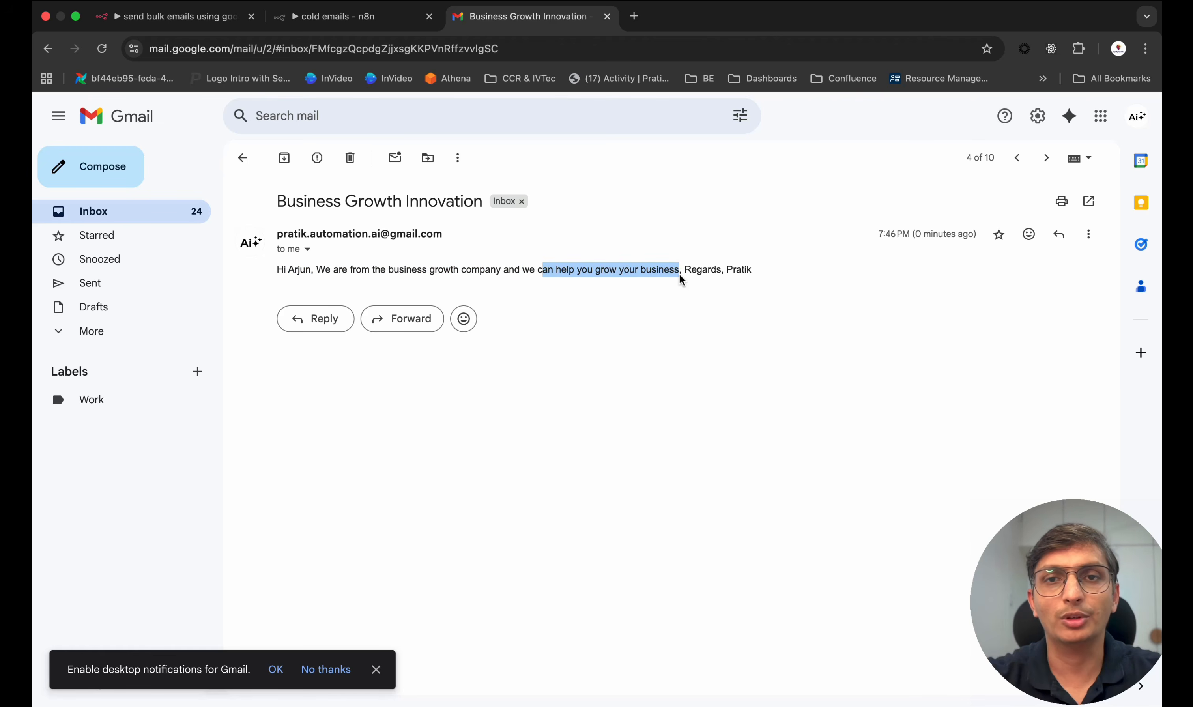
Step: Return to the inbox and move the listed Business Growth Innovation test emails to the trash
click(242, 157)
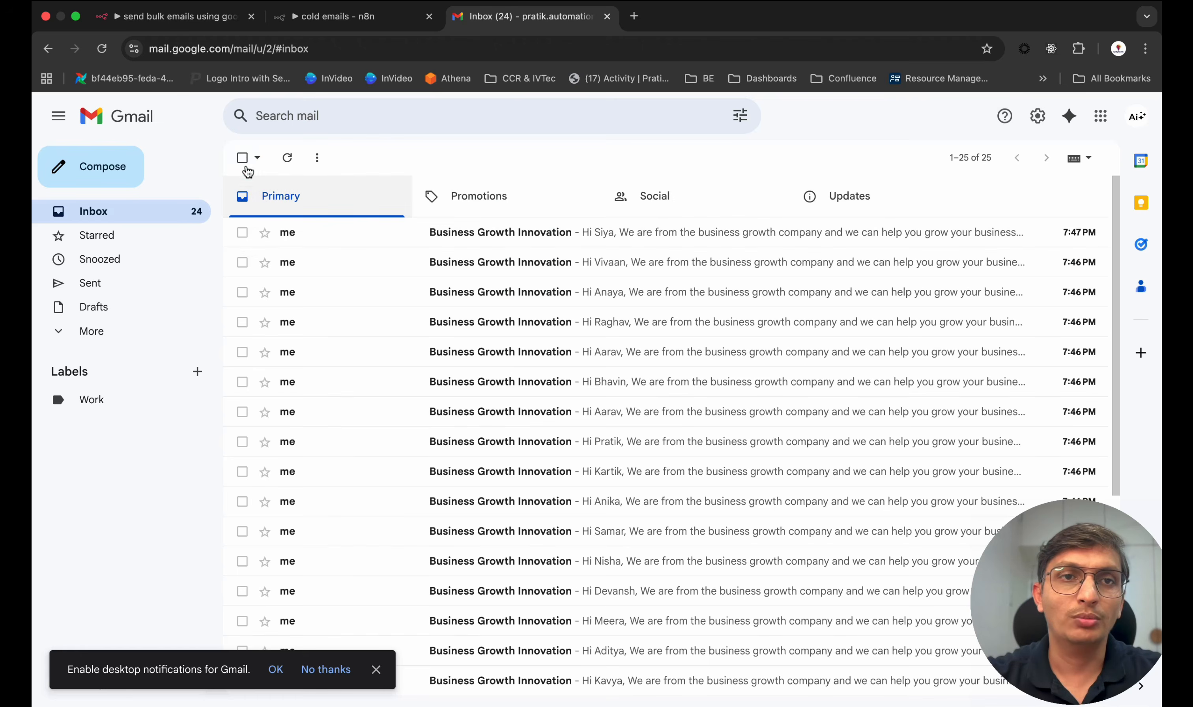
click(244, 158)
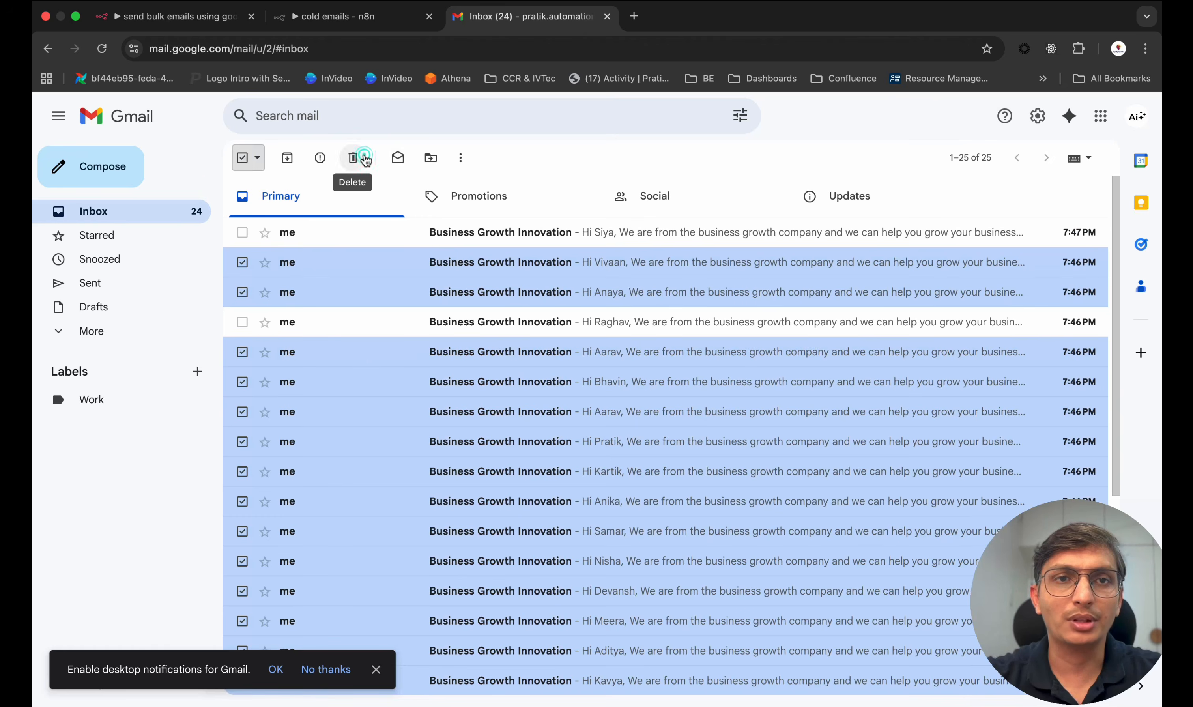
click(353, 157)
click(242, 158)
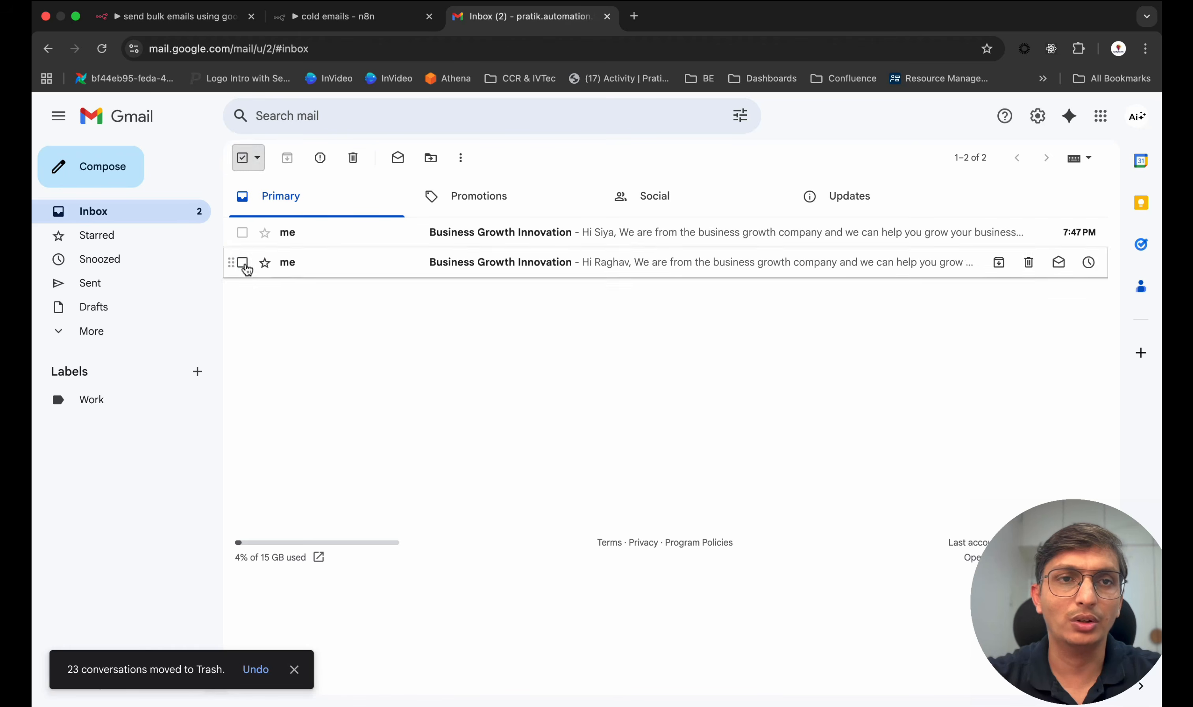
click(243, 262)
click(242, 233)
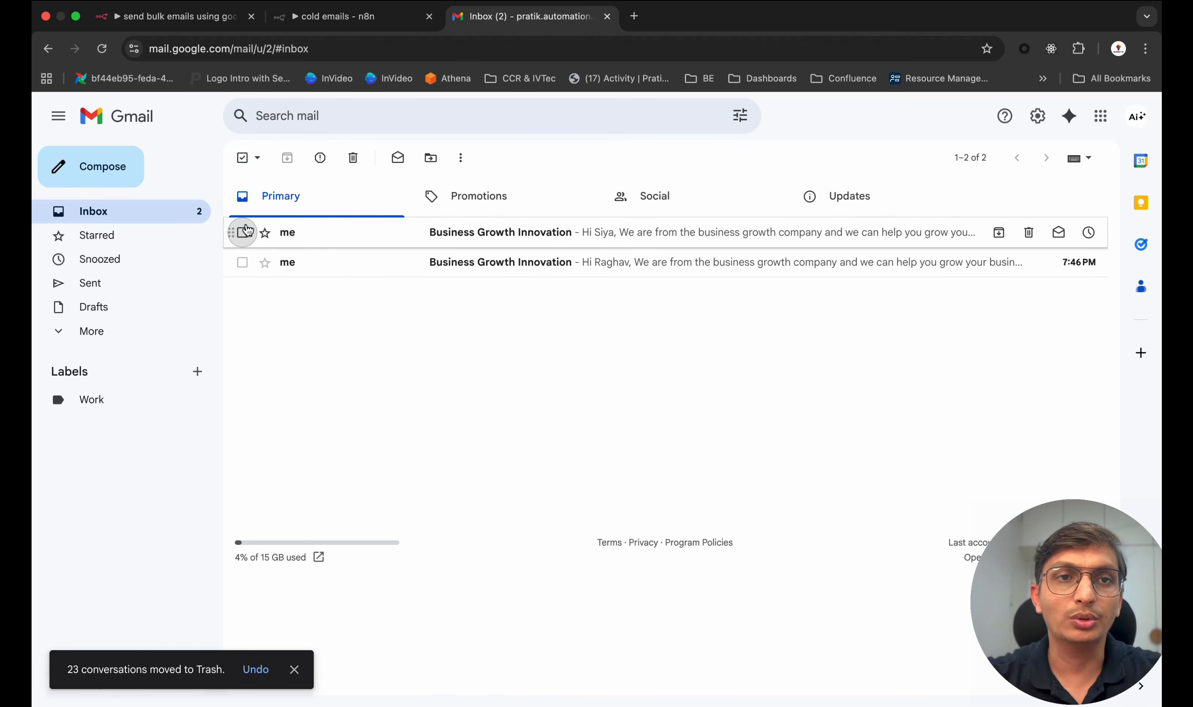
Step: Switch to n8n and add a manual trigger to the empty cold emails workflow, shifting it left on the canvas
click(223, 17)
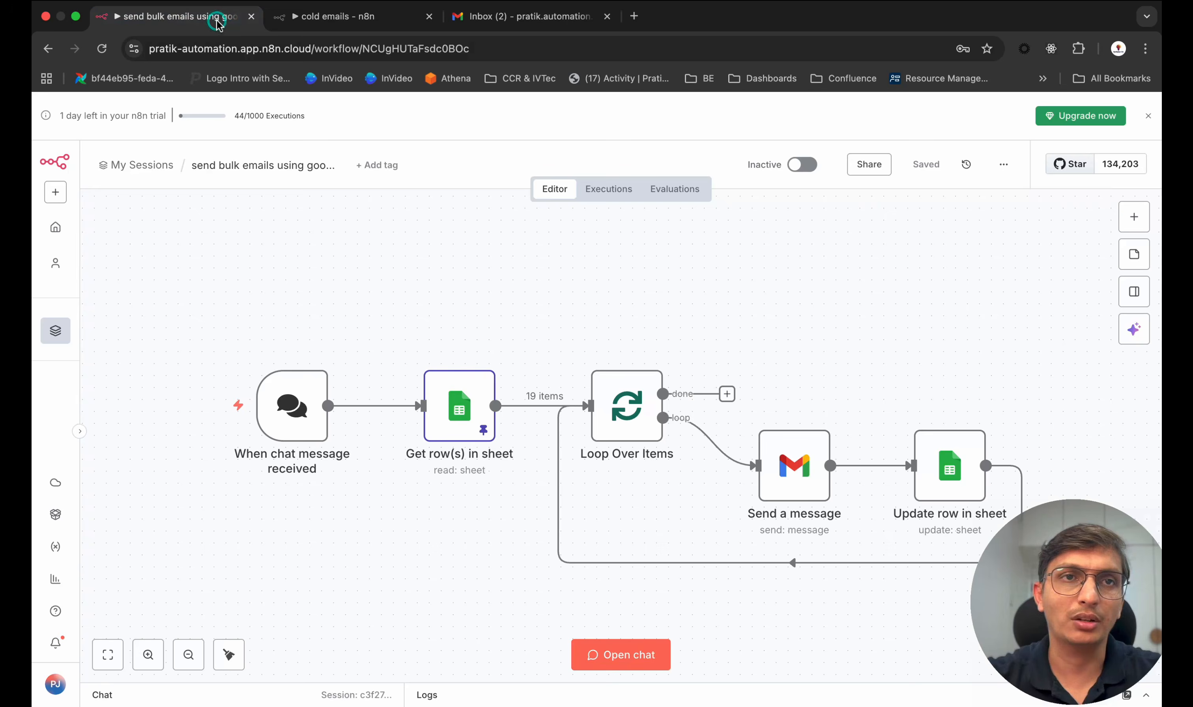
click(323, 8)
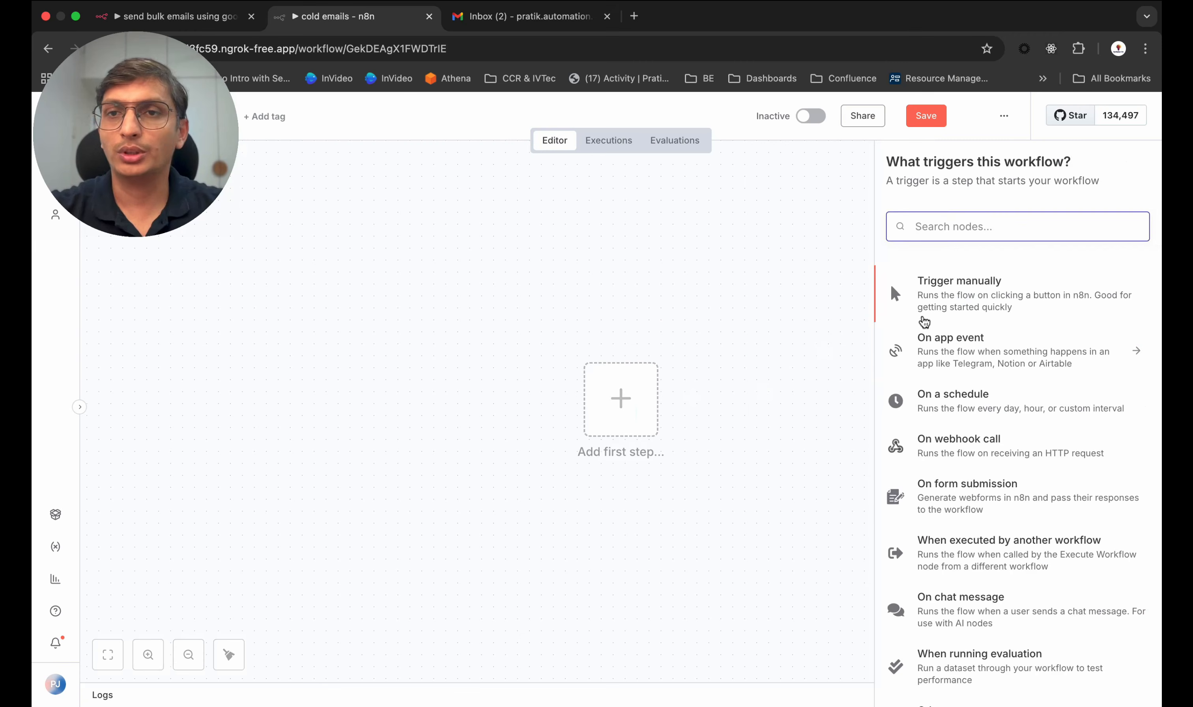
click(964, 294)
drag(640, 412, 341, 412)
Step: Add a Google Sheets "Get row(s) in sheet" node after the manual trigger
click(405, 398)
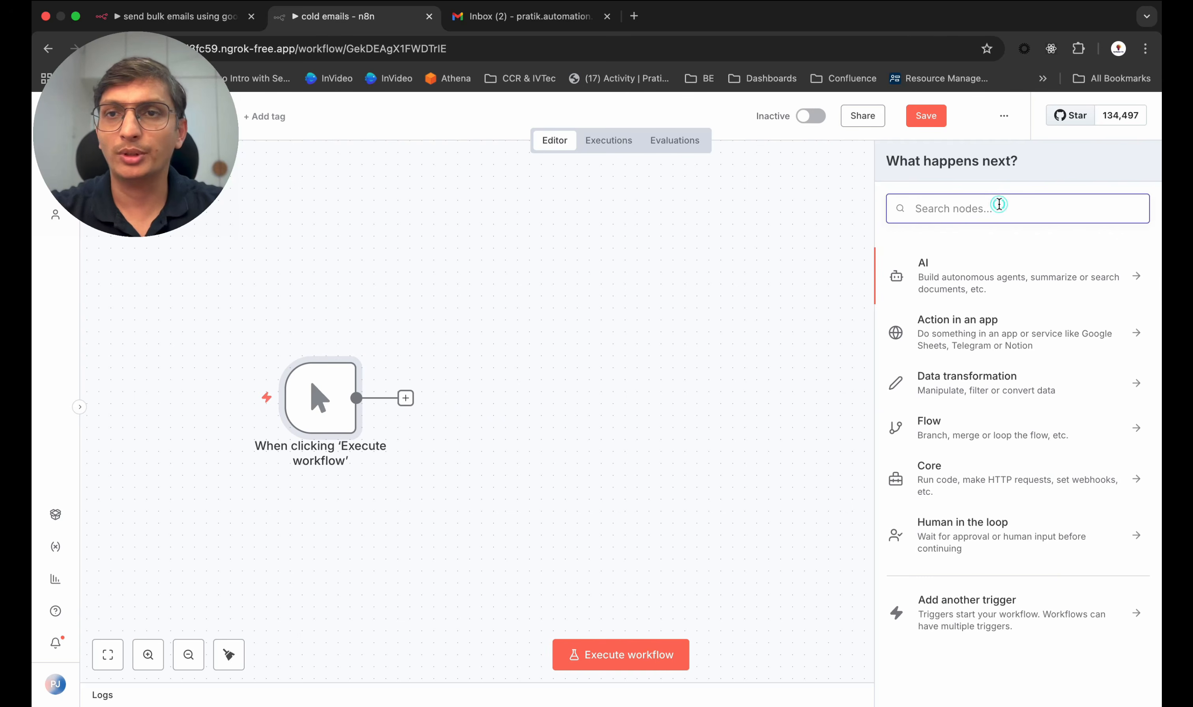
text(google sheet)
click(1014, 265)
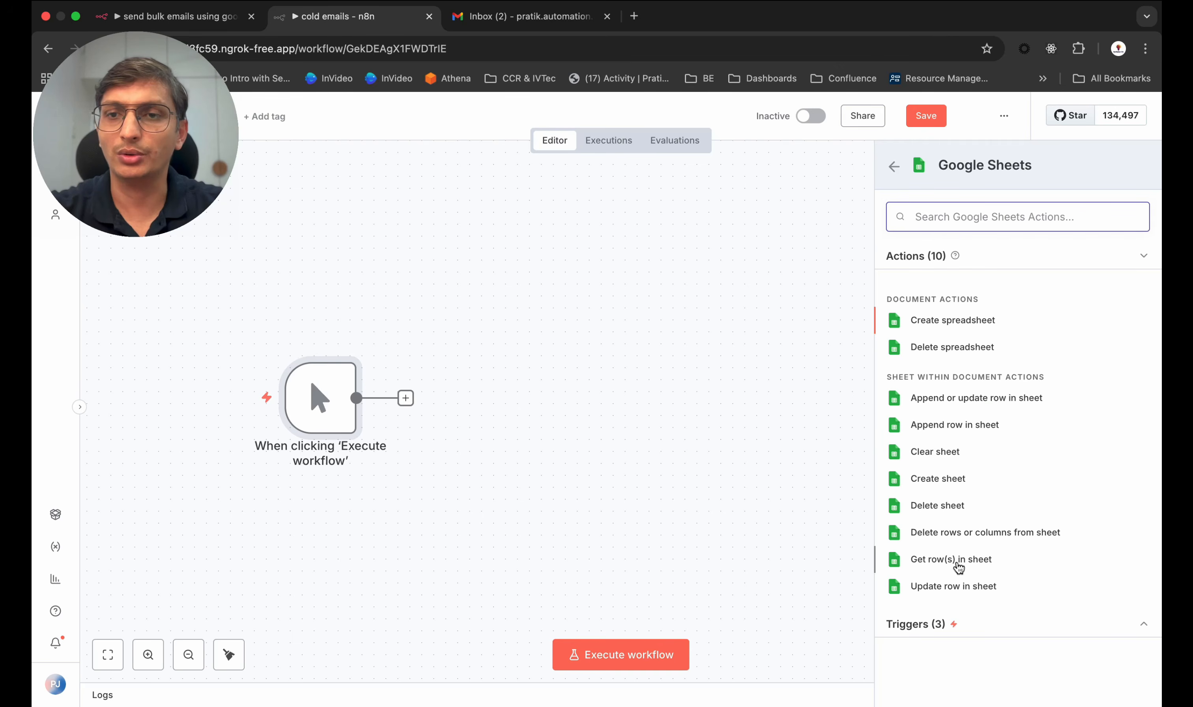
click(958, 560)
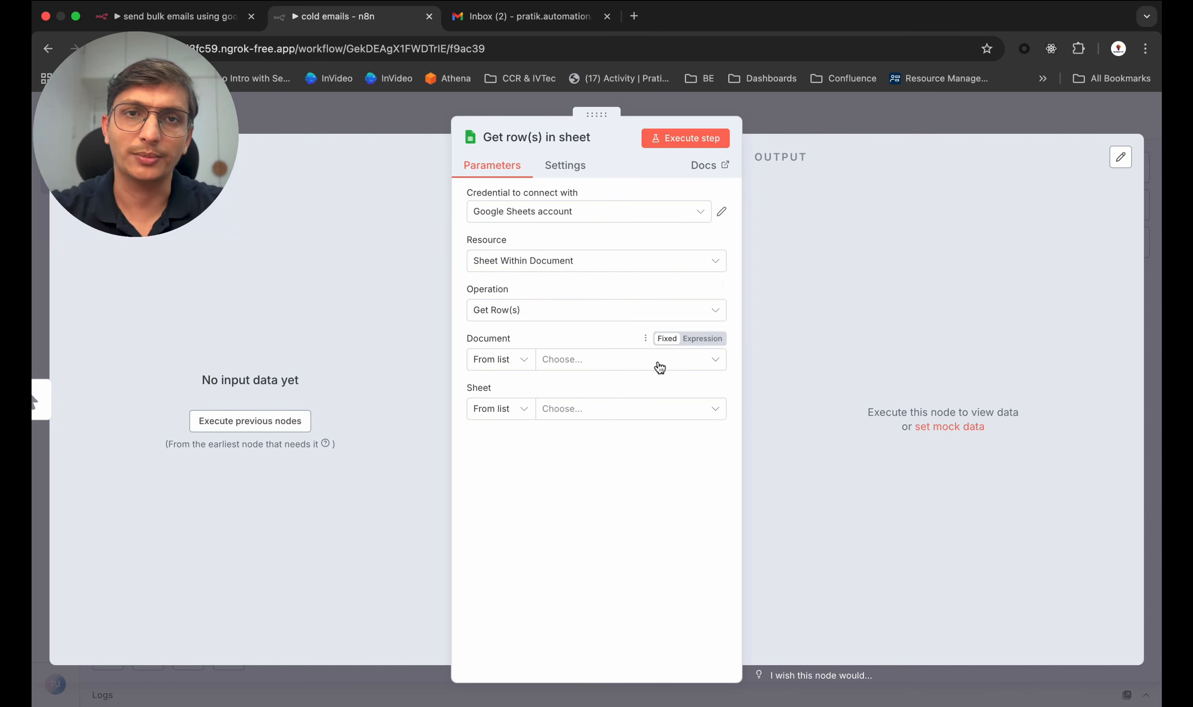
Step: Configure the Get row(s) node with the "google account" credential, the User Information document and Sheet1
click(667, 219)
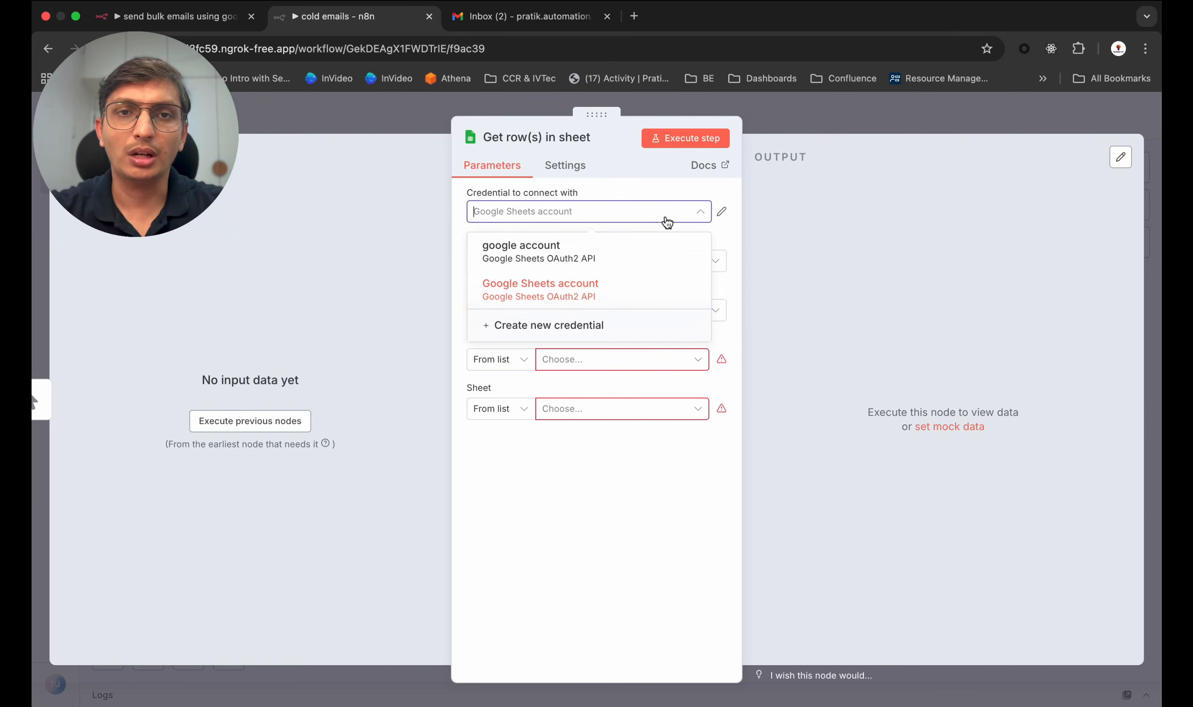
click(652, 255)
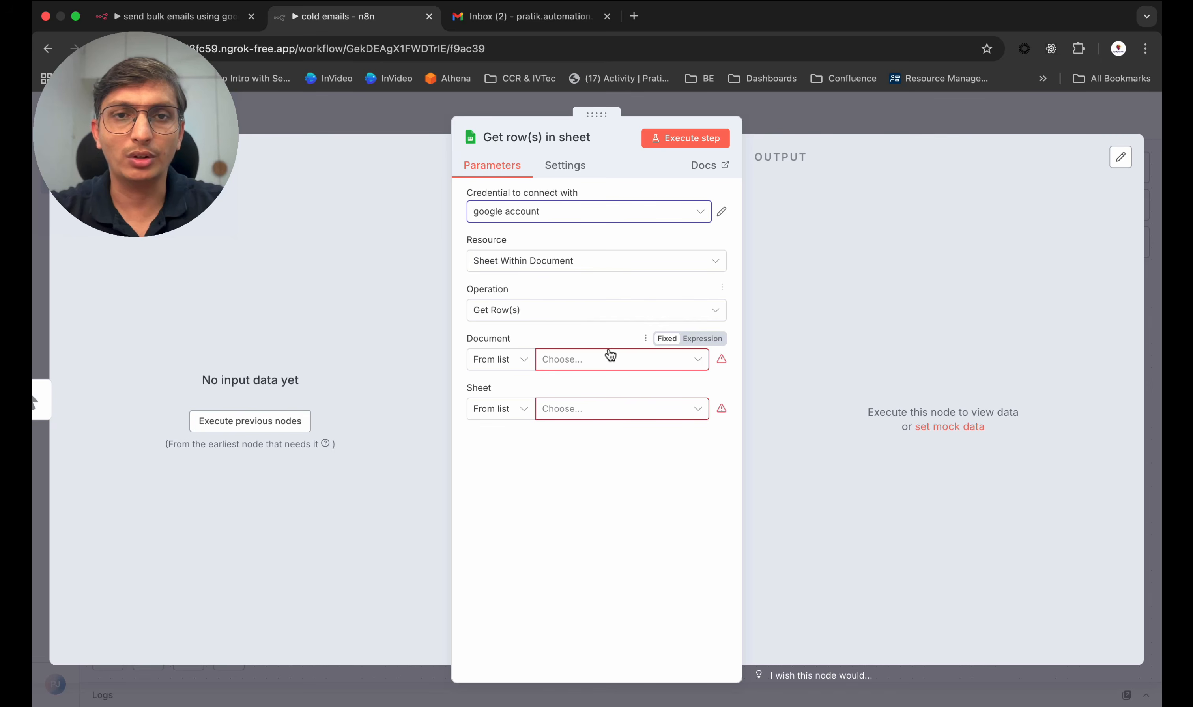
click(642, 359)
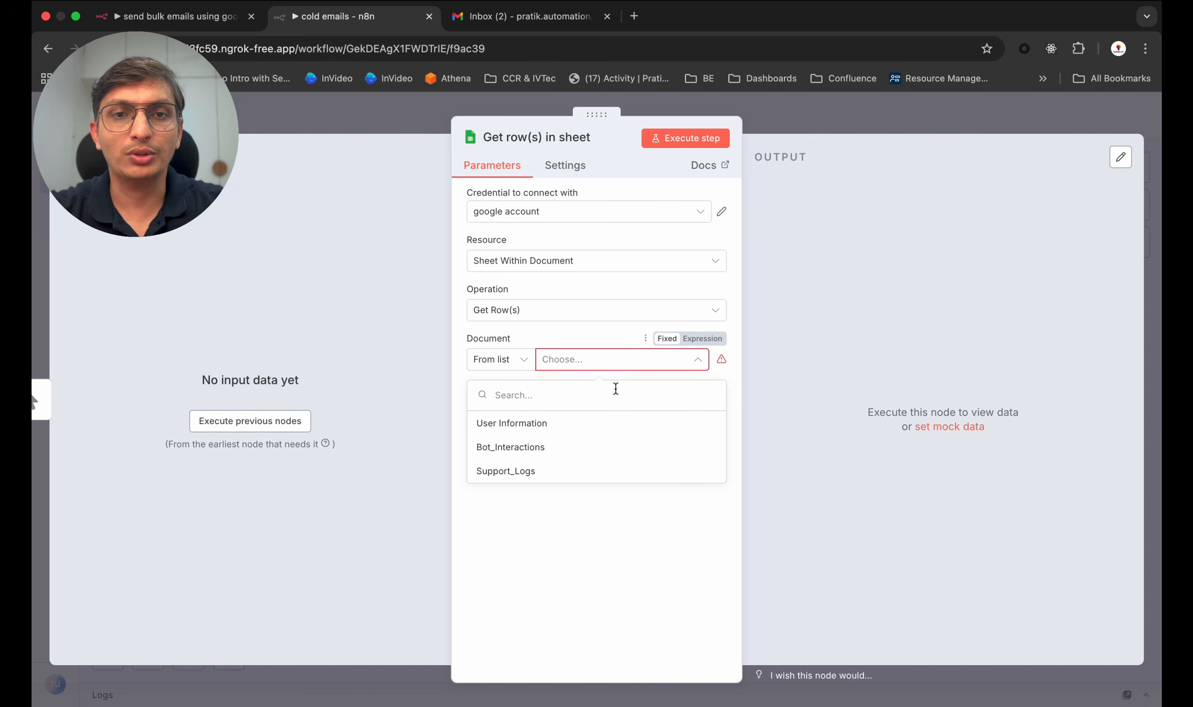
click(599, 423)
click(645, 409)
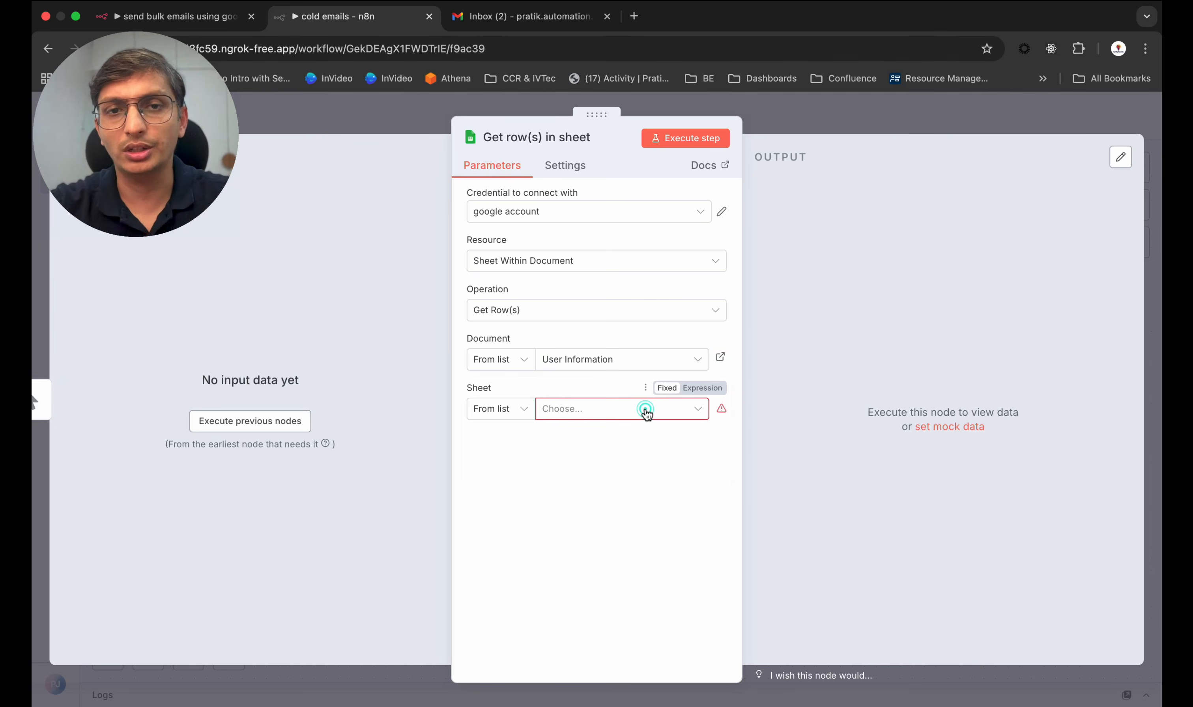
click(624, 446)
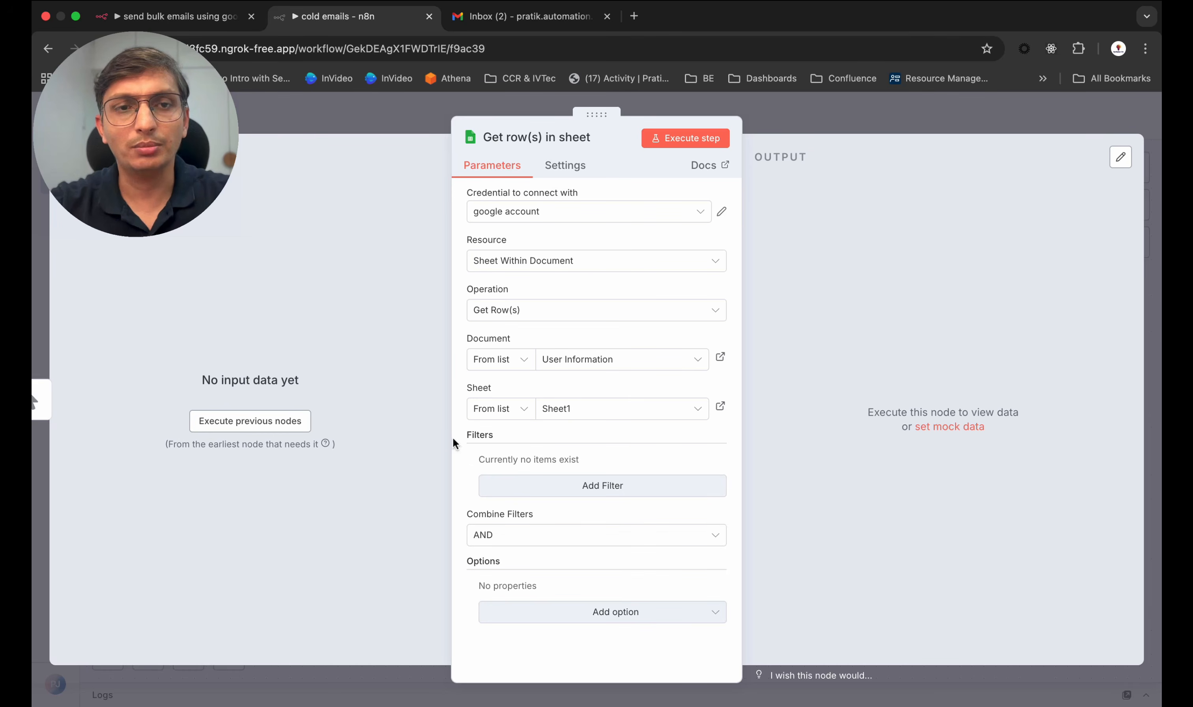
Step: Execute the nodes to fetch the sheet rows and review both pages of the output table
click(288, 426)
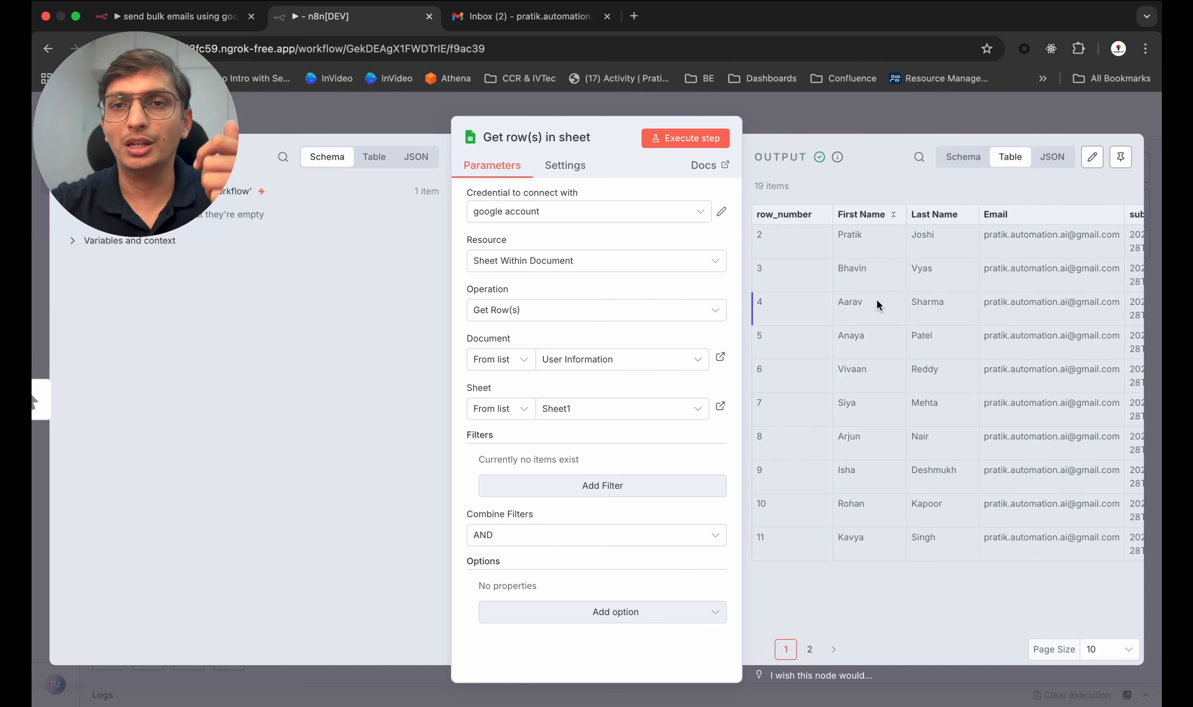
scroll(877, 305, right, 10)
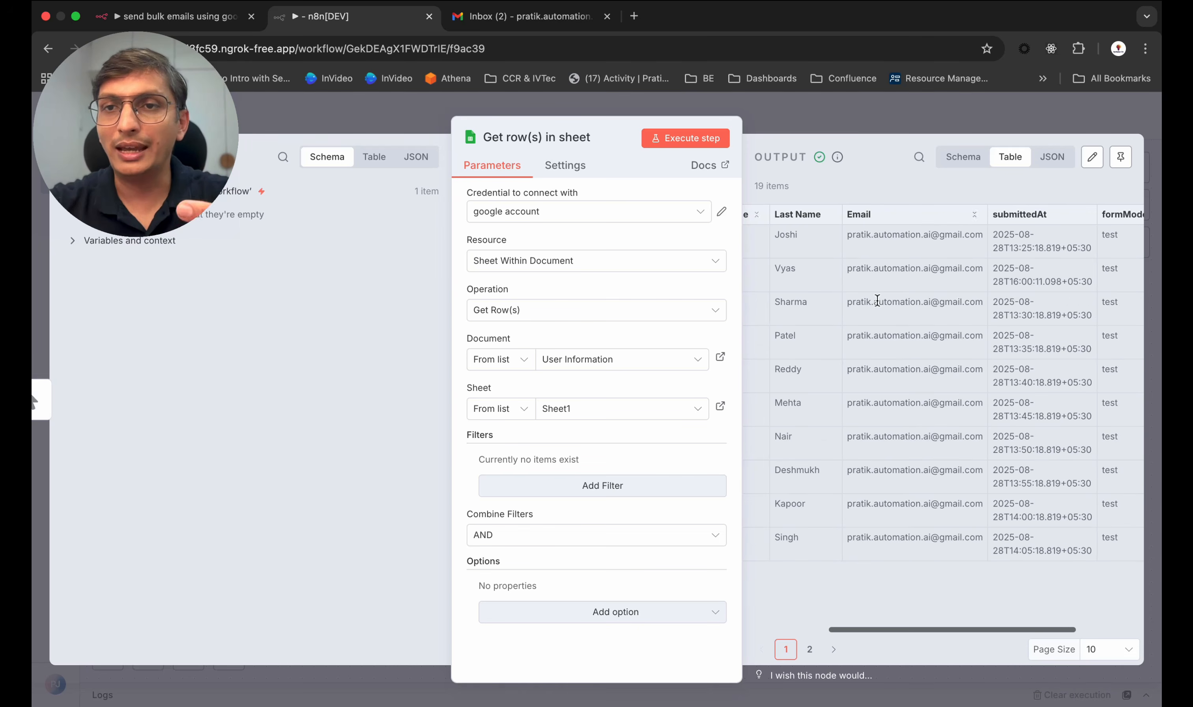
scroll(877, 305, left, 10)
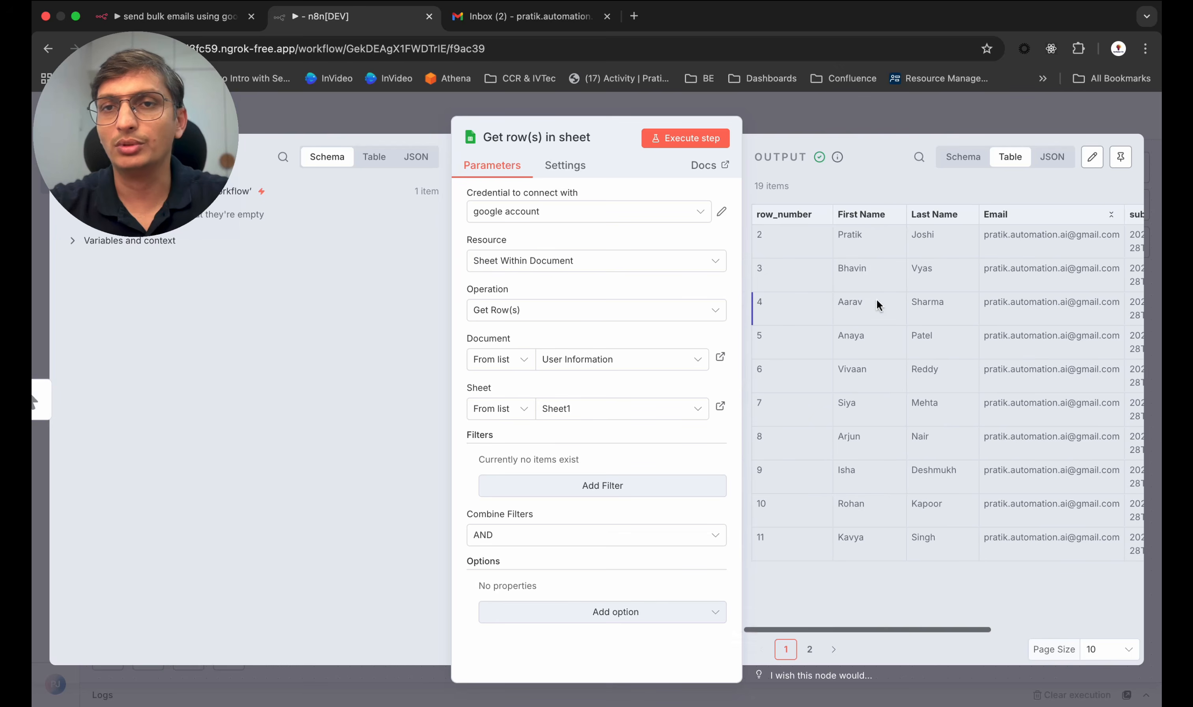
click(810, 649)
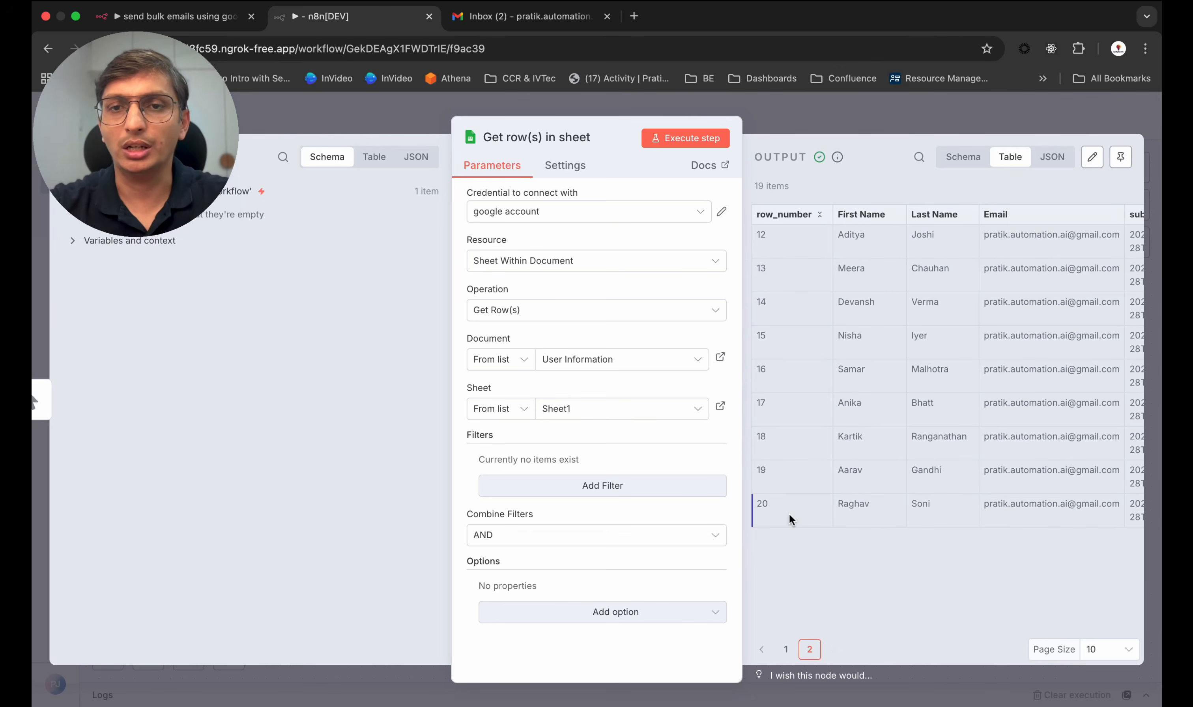
Step: Open the User Information spreadsheet in Google Sheets and examine its header row, name, email, submittedAt and formMode columns
click(829, 123)
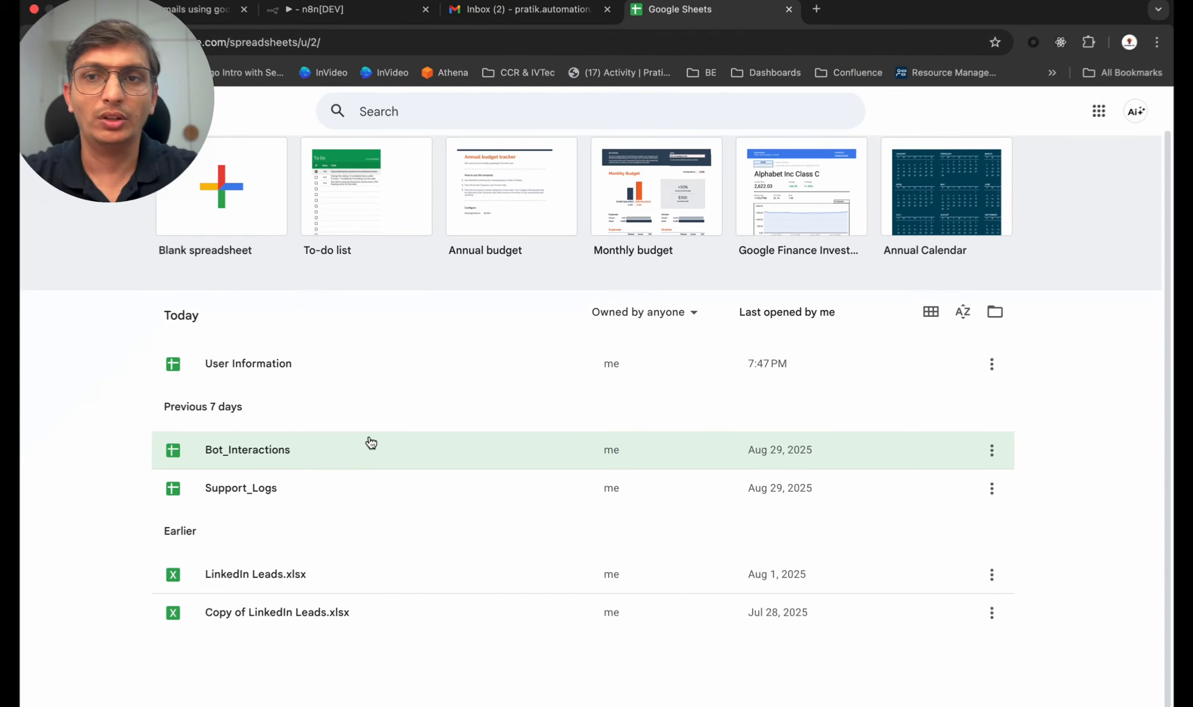
click(266, 370)
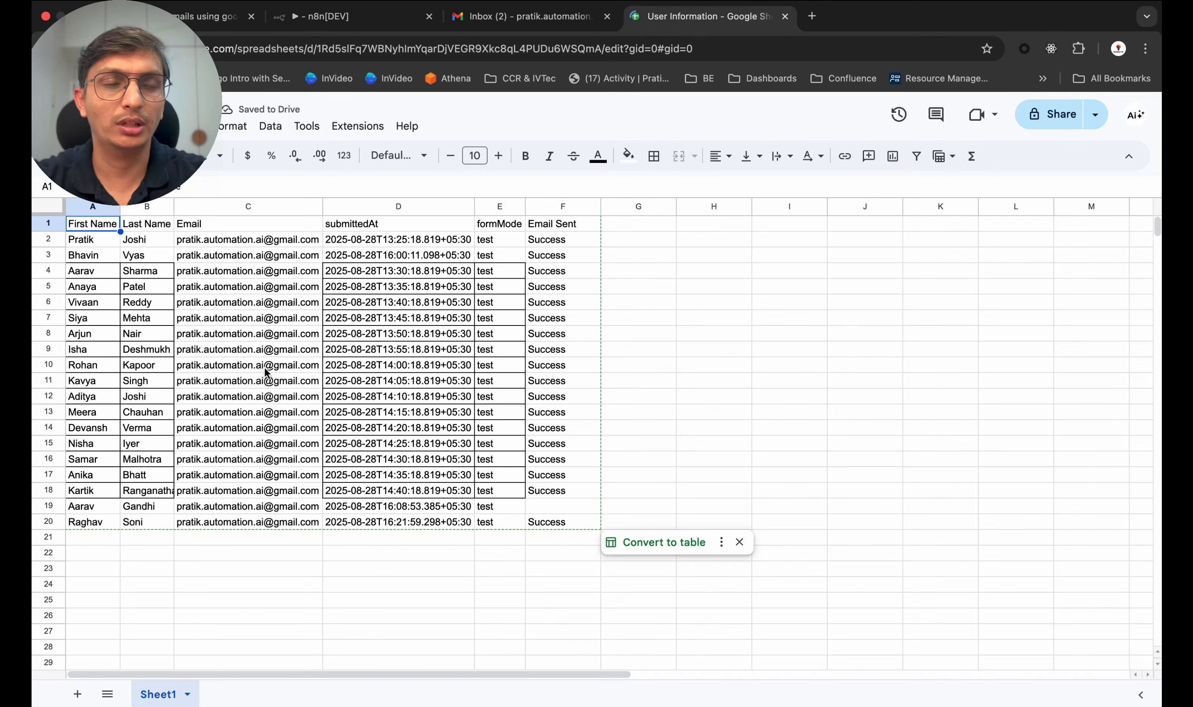
click(46, 223)
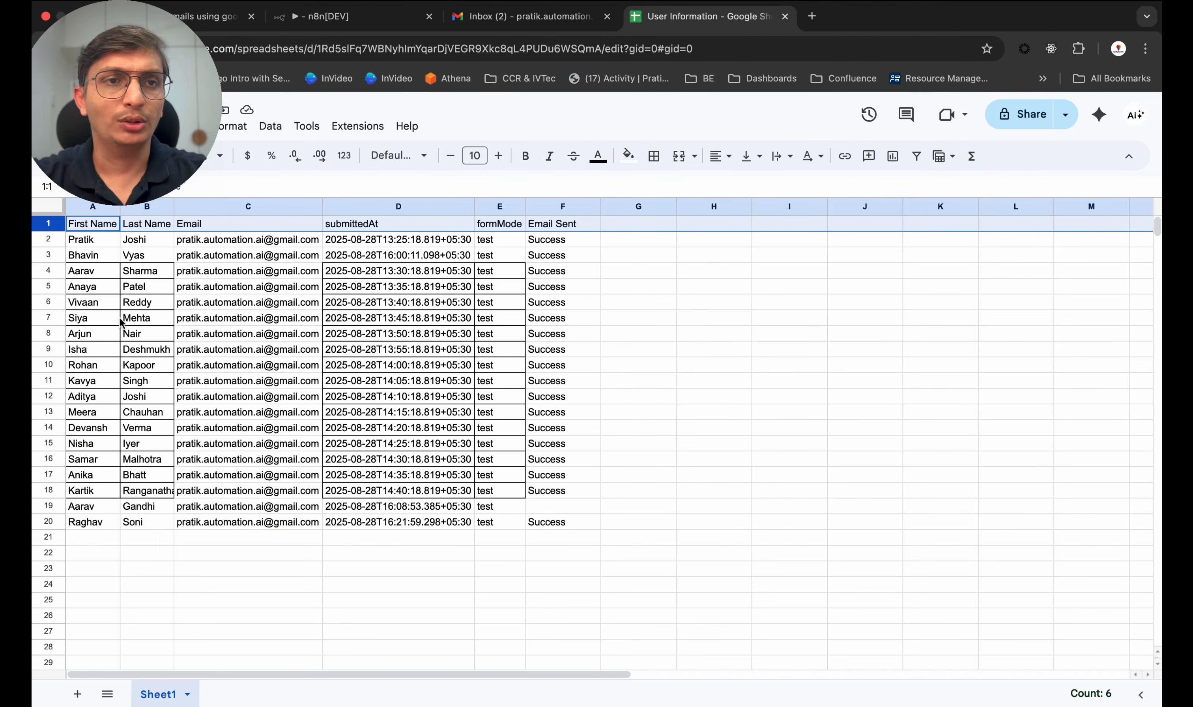
drag(95, 240, 146, 490)
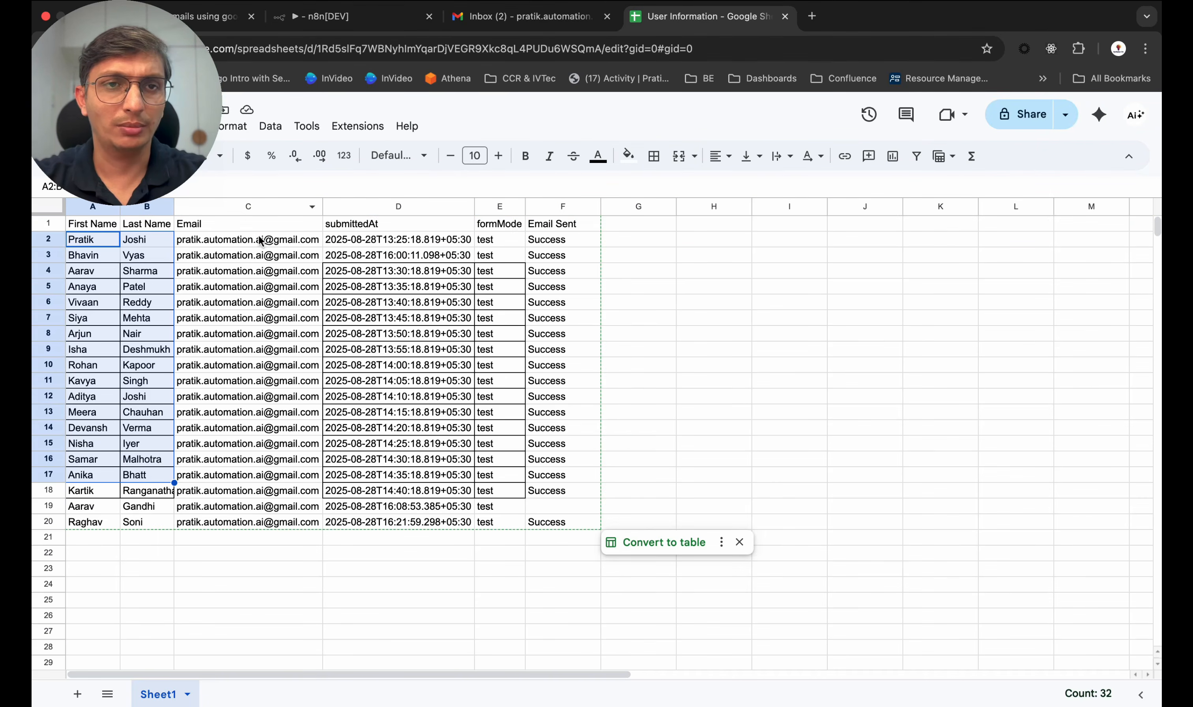
drag(262, 240, 260, 499)
drag(423, 240, 450, 522)
drag(503, 241, 513, 525)
Step: Clear the Email Sent values in F2:F20 of Sheet1 and select the range again
drag(583, 239, 562, 522)
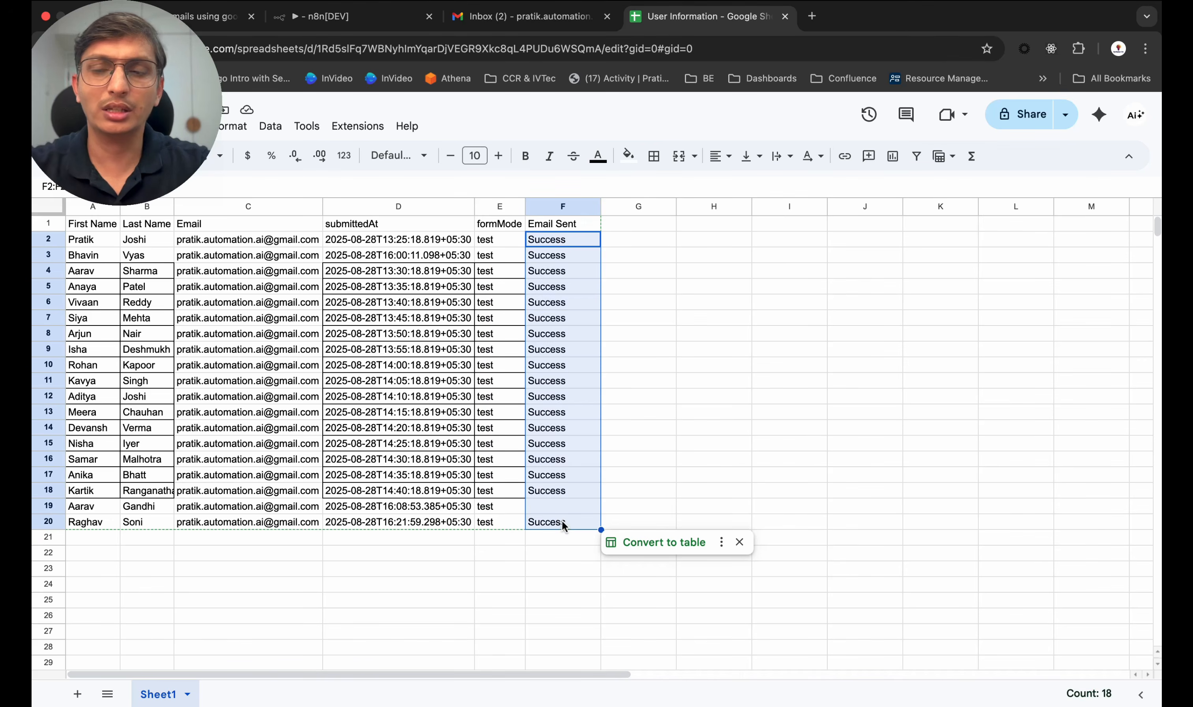
key(Delete)
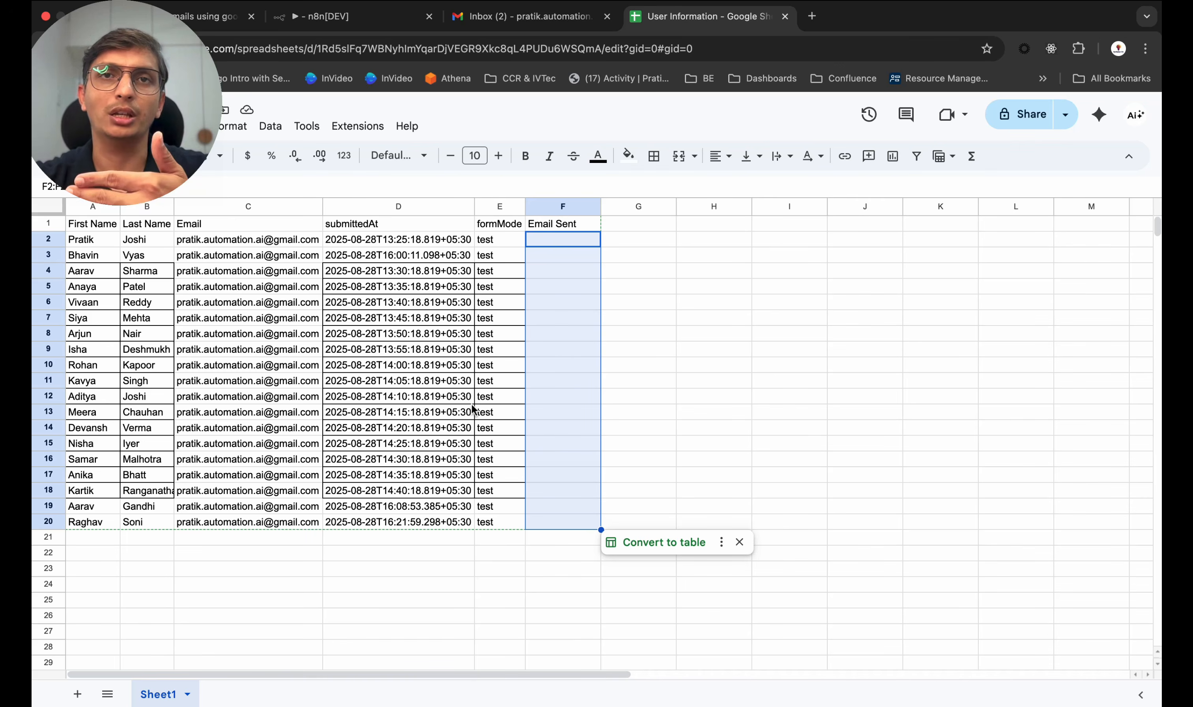
click(364, 321)
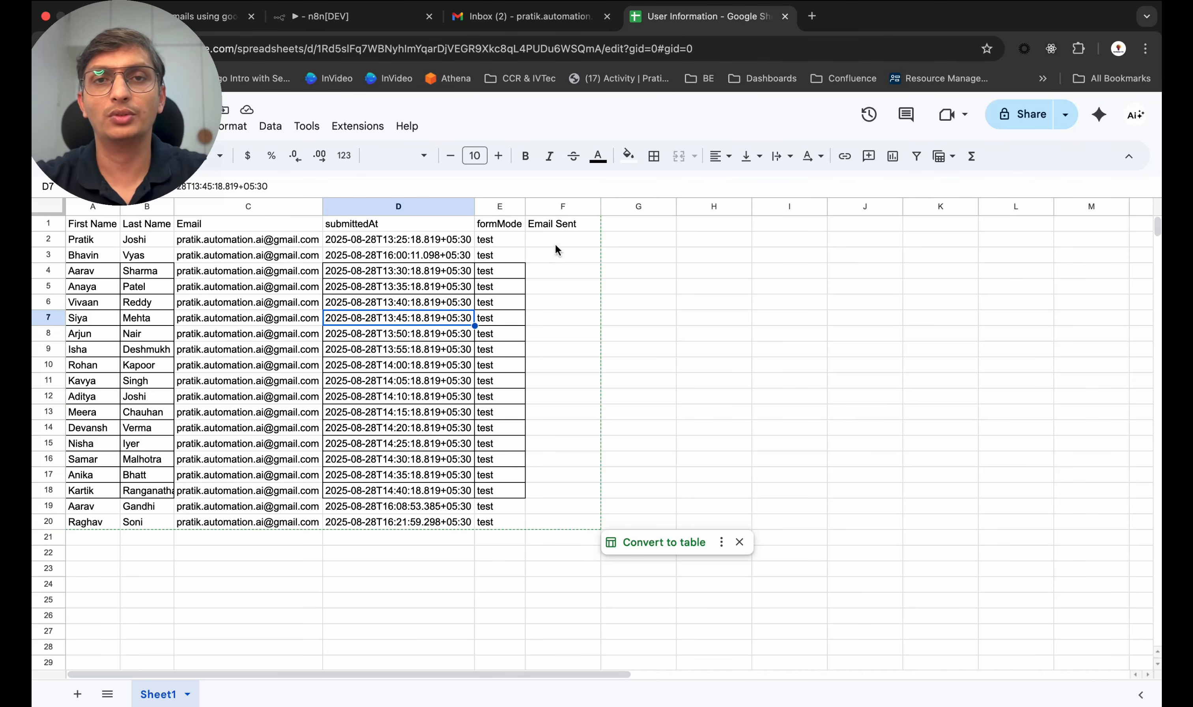
drag(557, 232, 556, 506)
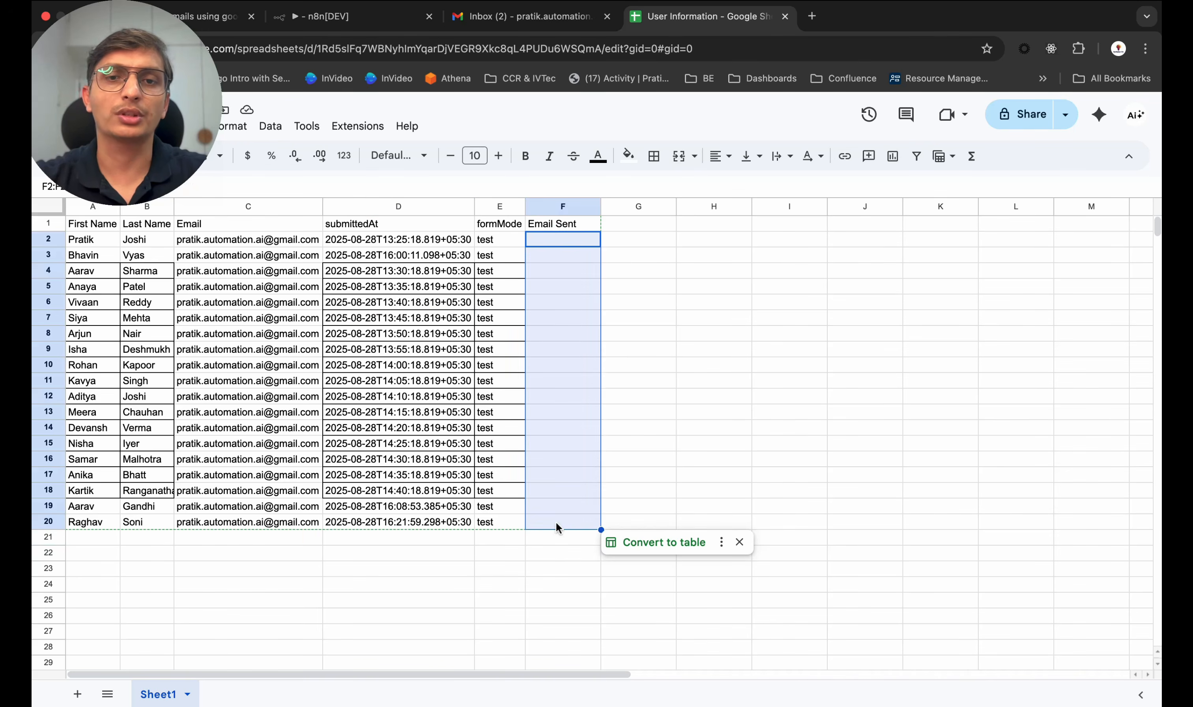
Step: Switch back to the n8n workflow and add a Loop Over Items node after the Get row(s) in sheet node
click(547, 554)
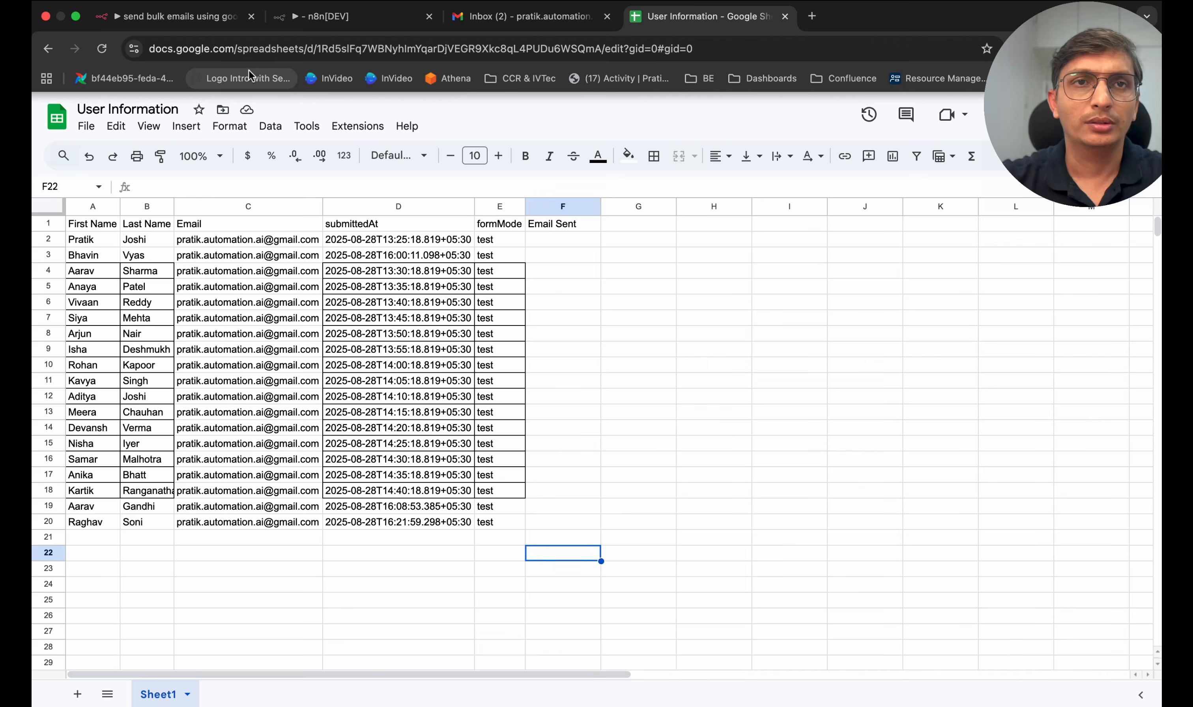
click(347, 19)
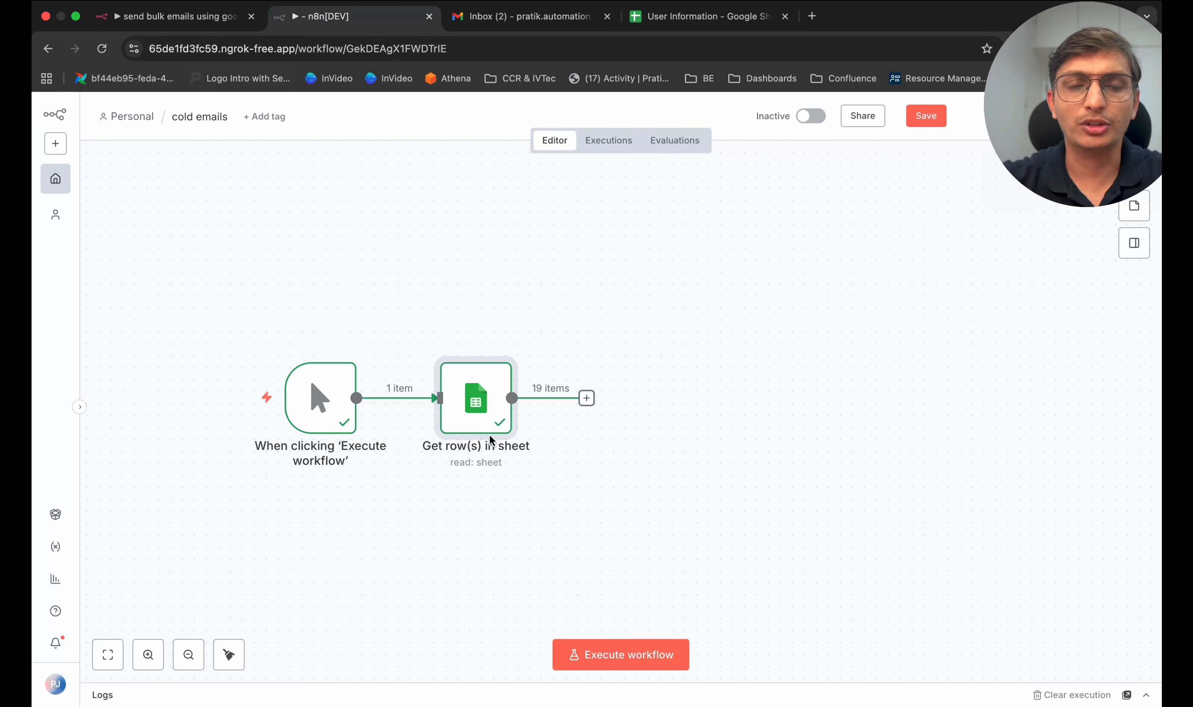
scroll(490, 442, right, 3)
scroll(490, 442, down, 3)
click(515, 339)
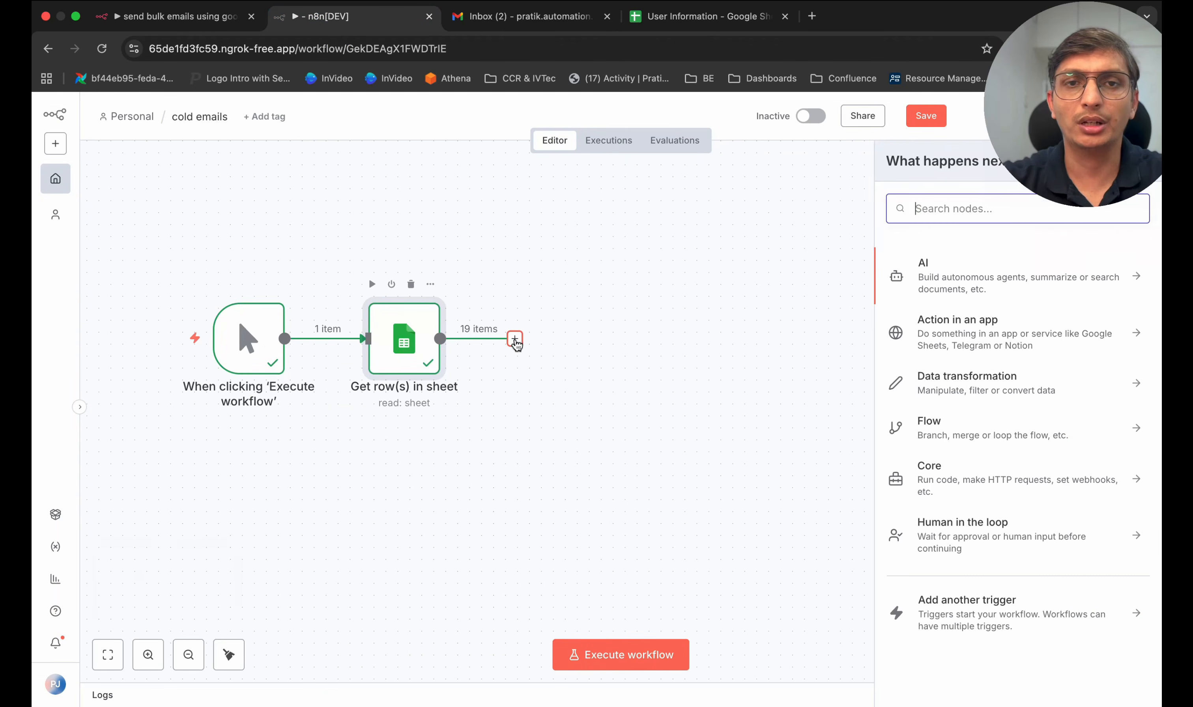
text(loop)
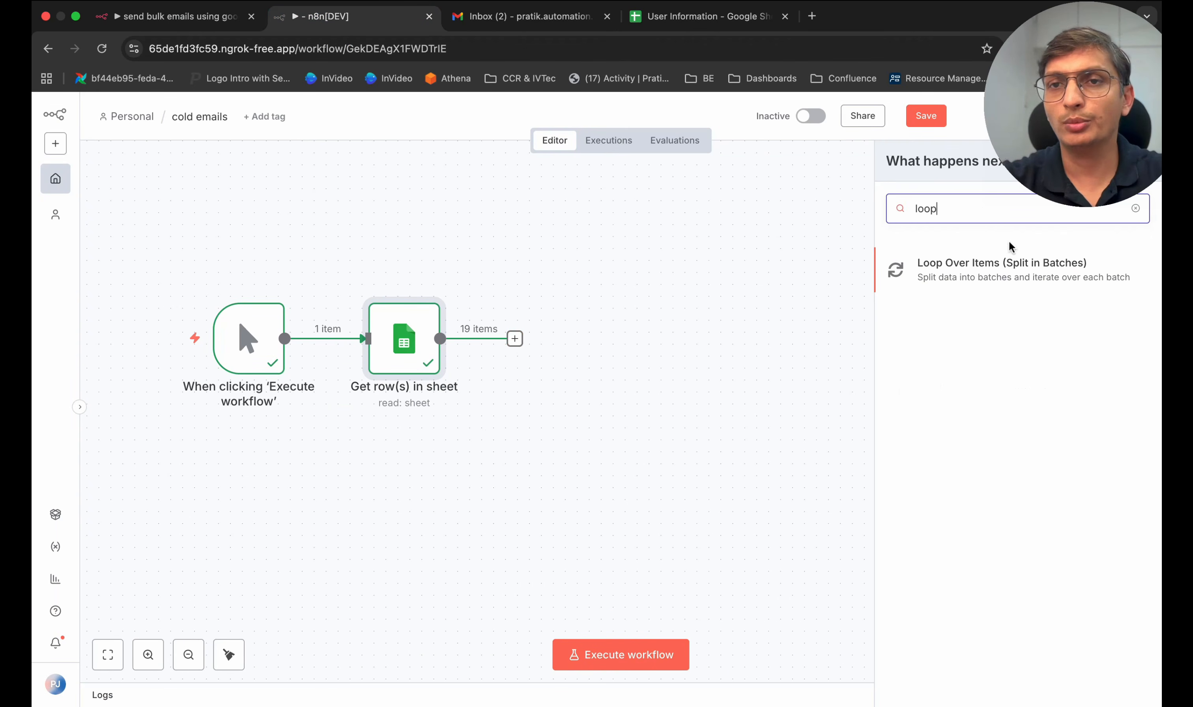
click(1012, 273)
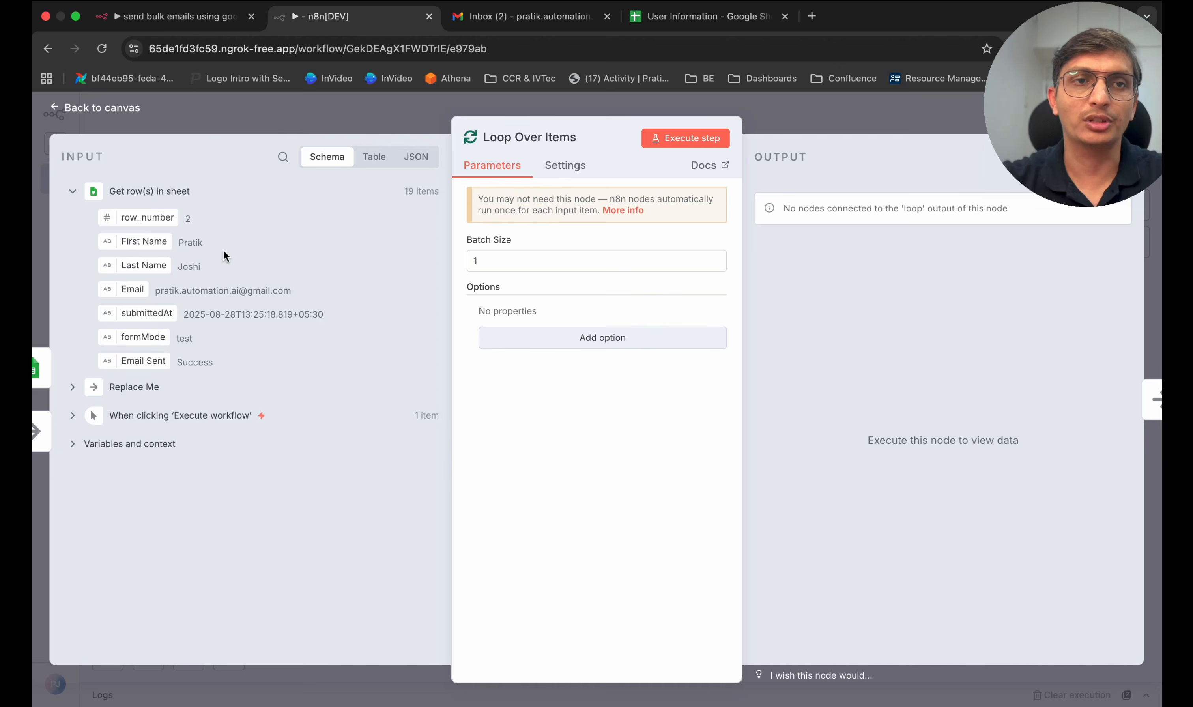
click(735, 118)
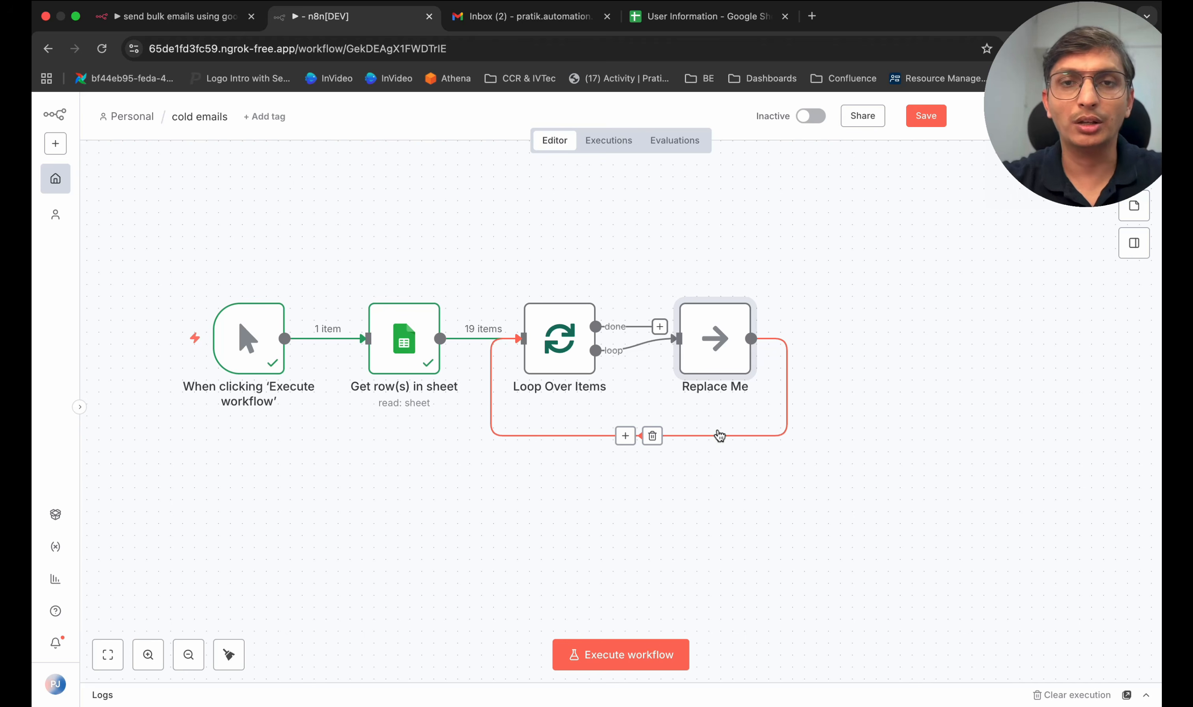
Step: Delete the Replace Me placeholder node and the leftover loop-back connection on Loop Over Items
mouse_move(712, 346)
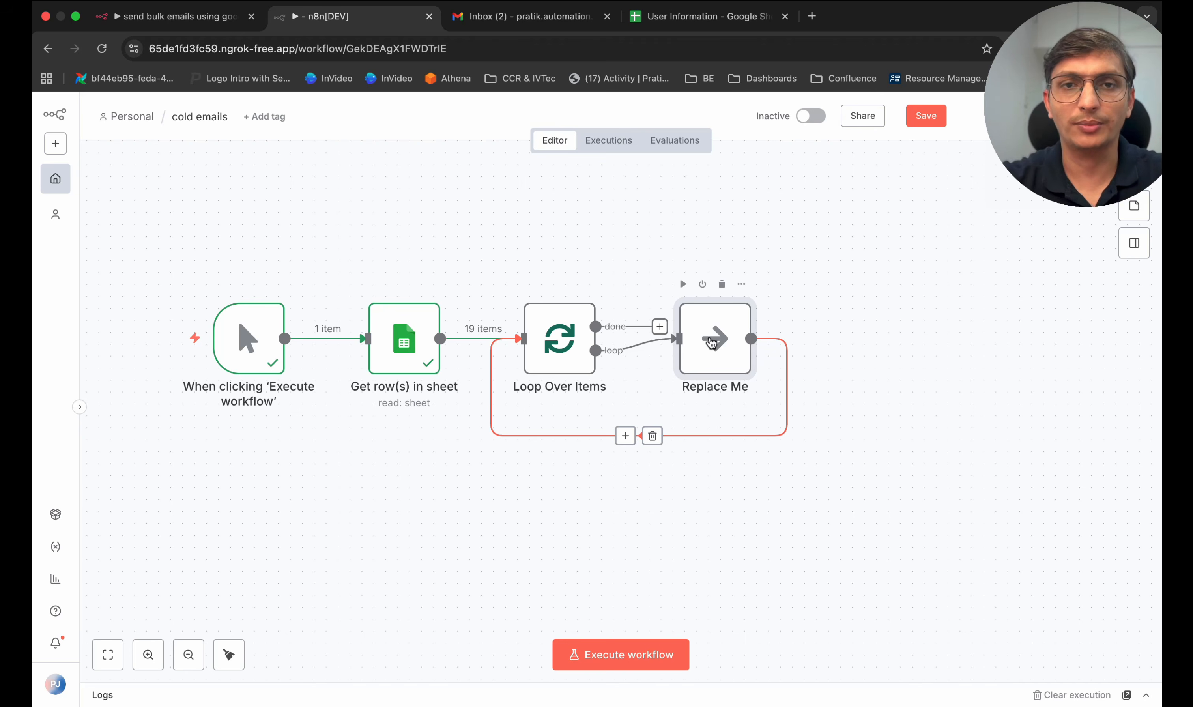
click(721, 284)
click(574, 449)
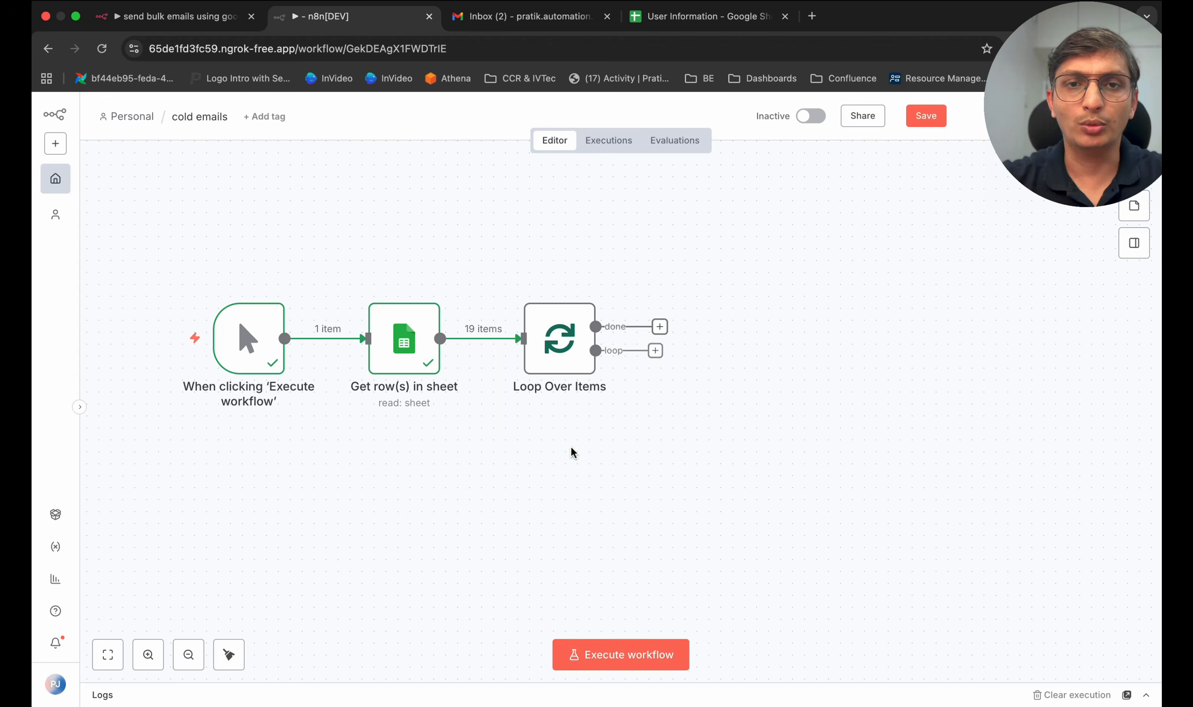
click(660, 351)
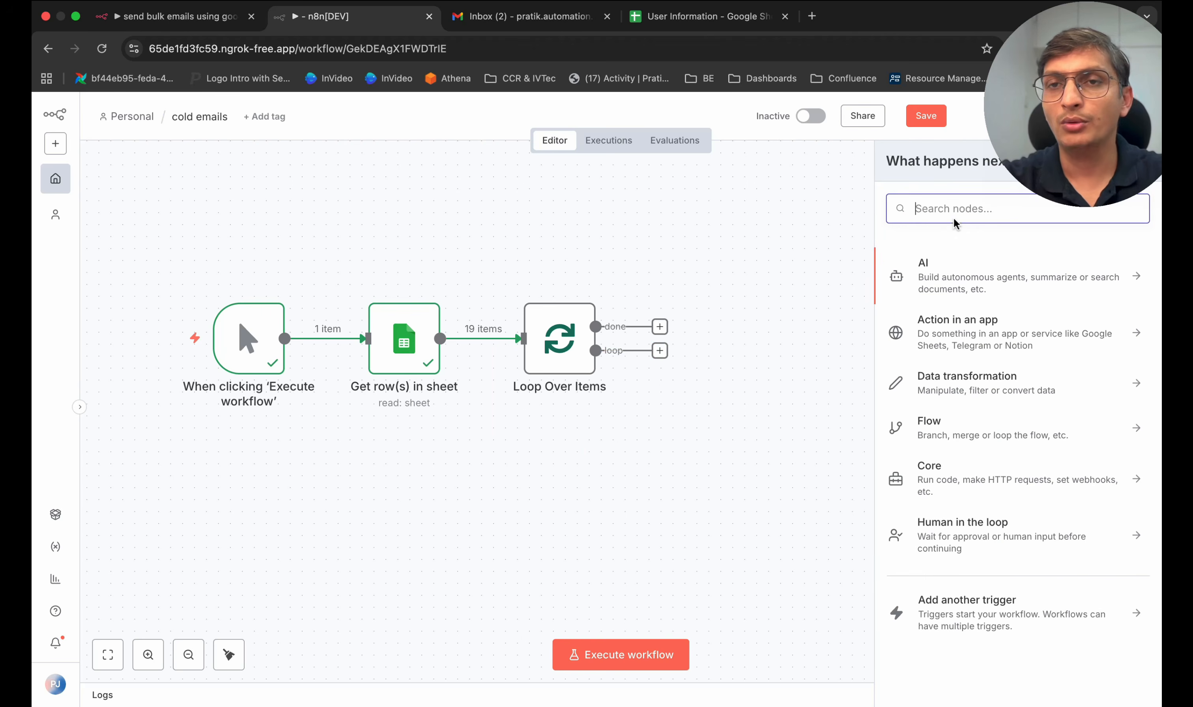
text(gmail)
click(985, 275)
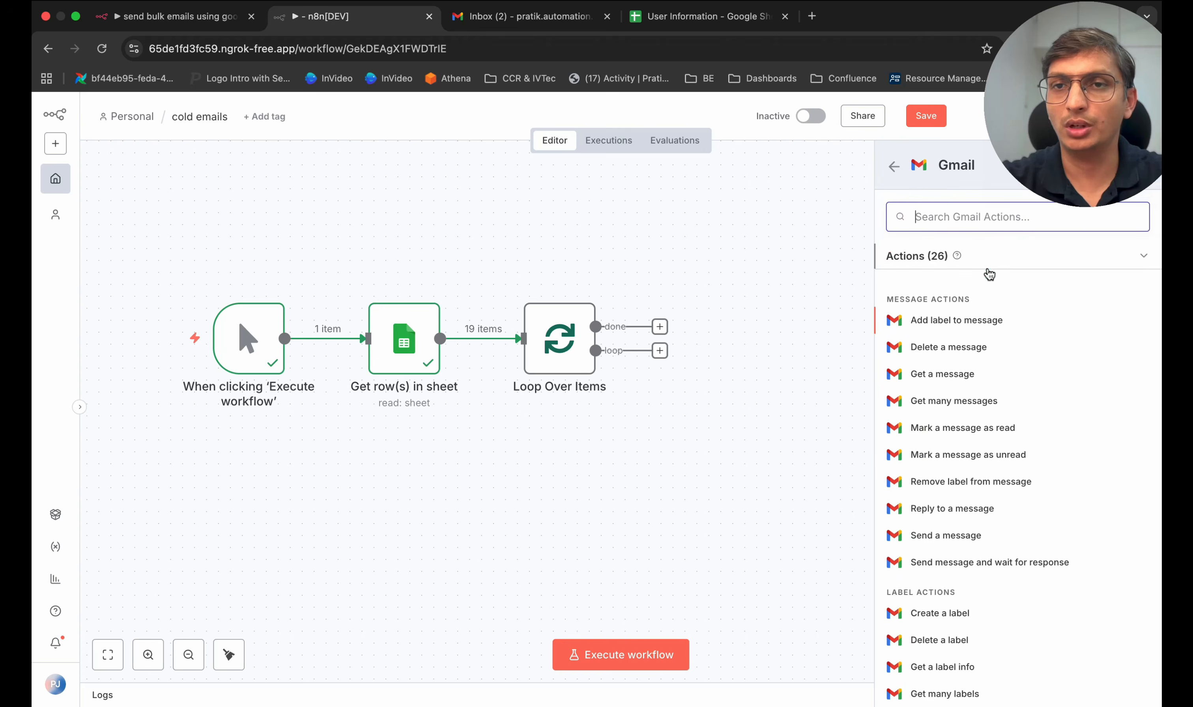
scroll(986, 470, down, 2)
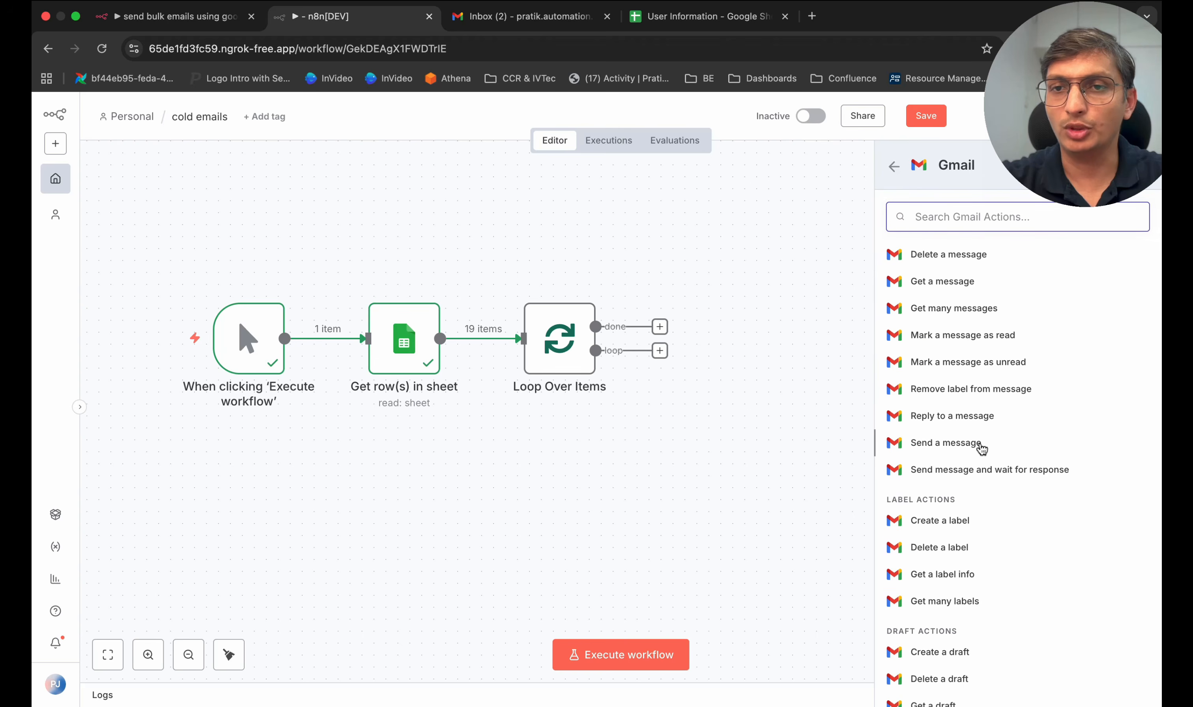
click(946, 442)
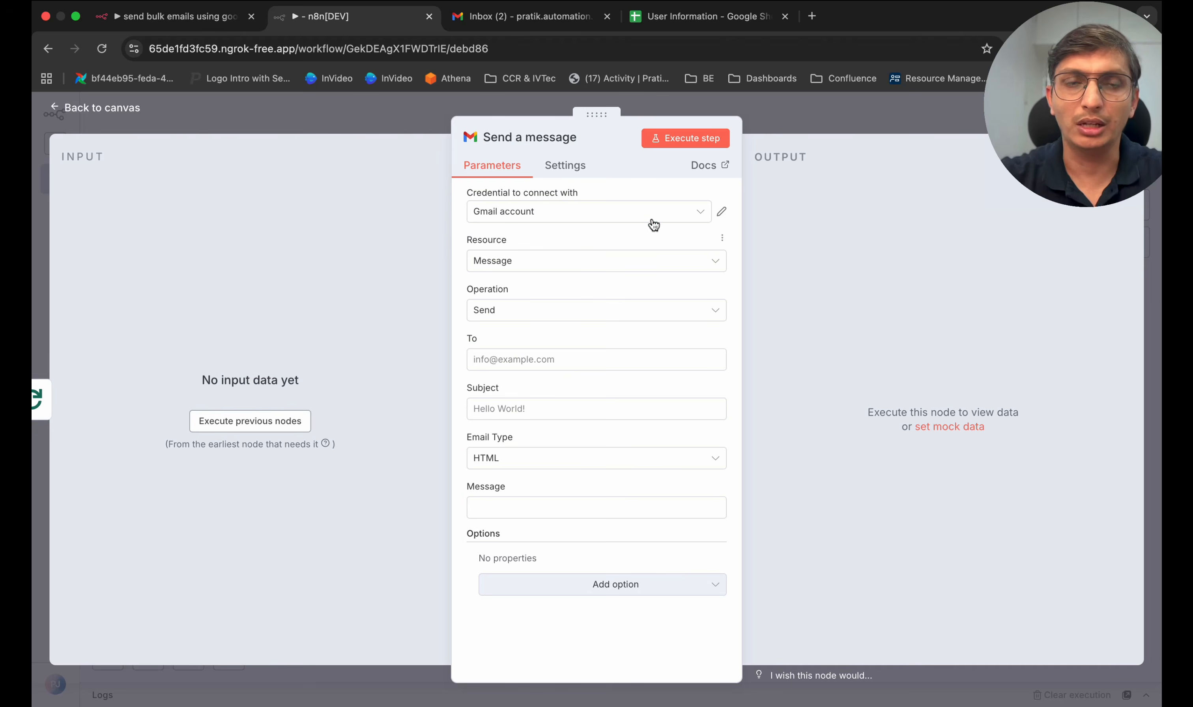
click(665, 212)
click(652, 281)
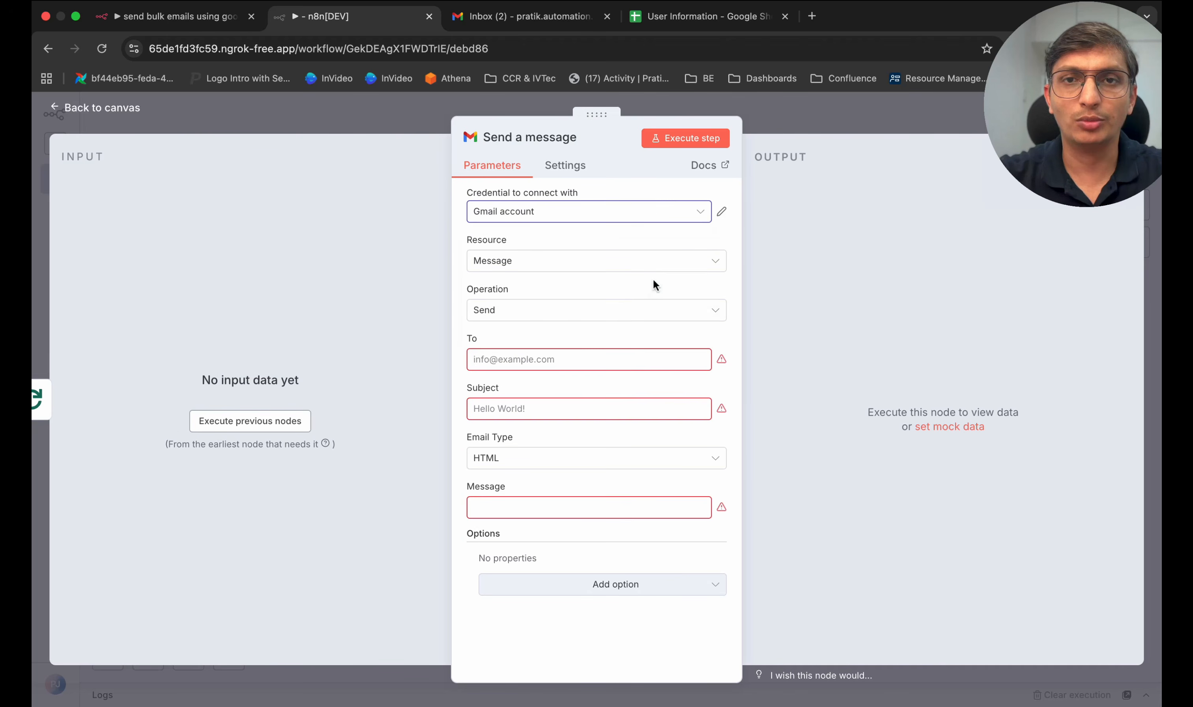
click(598, 364)
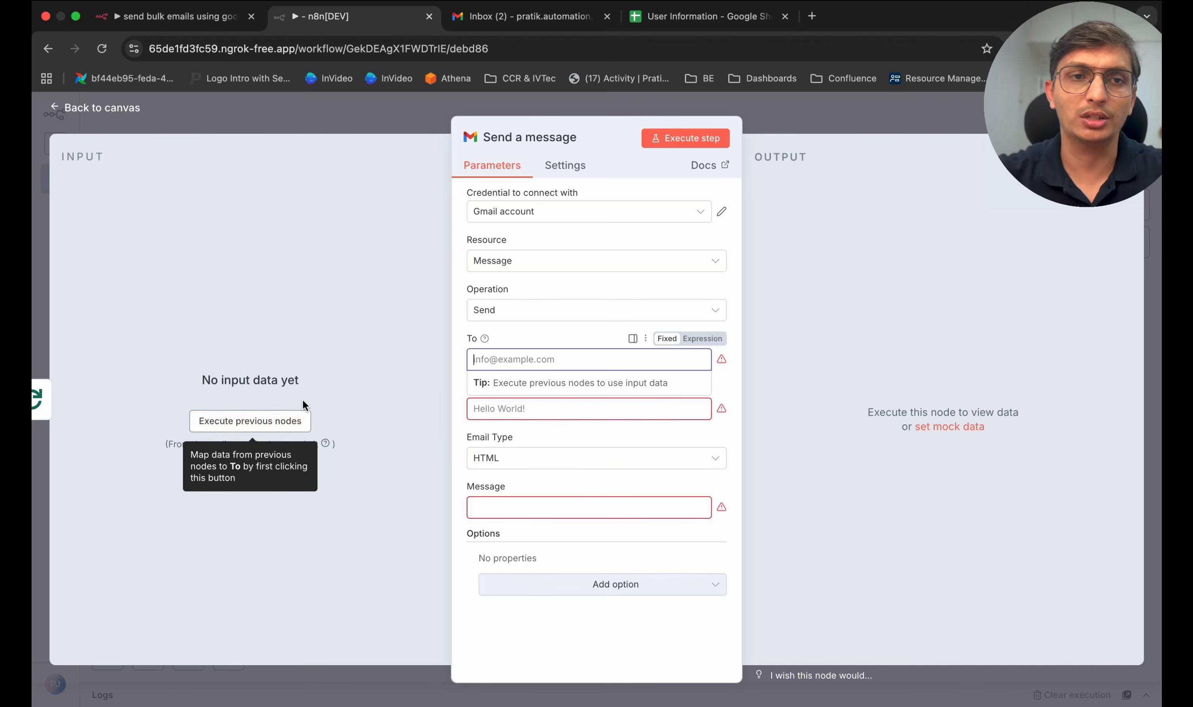
click(286, 418)
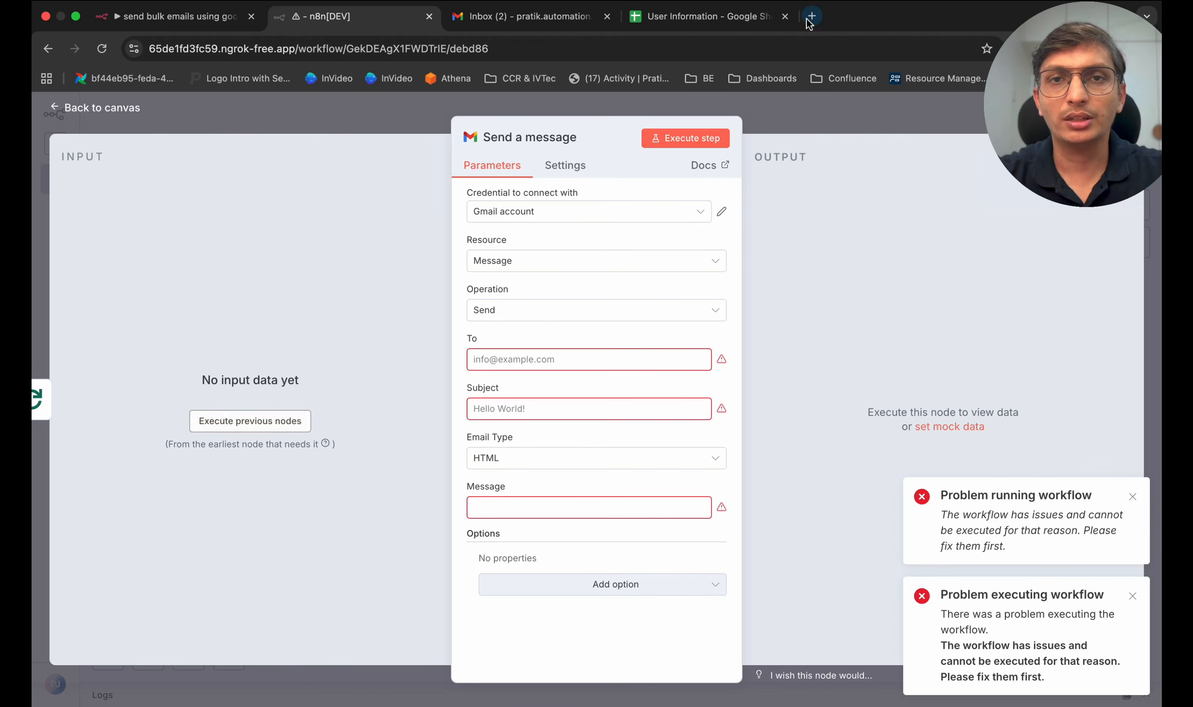
click(884, 111)
click(720, 354)
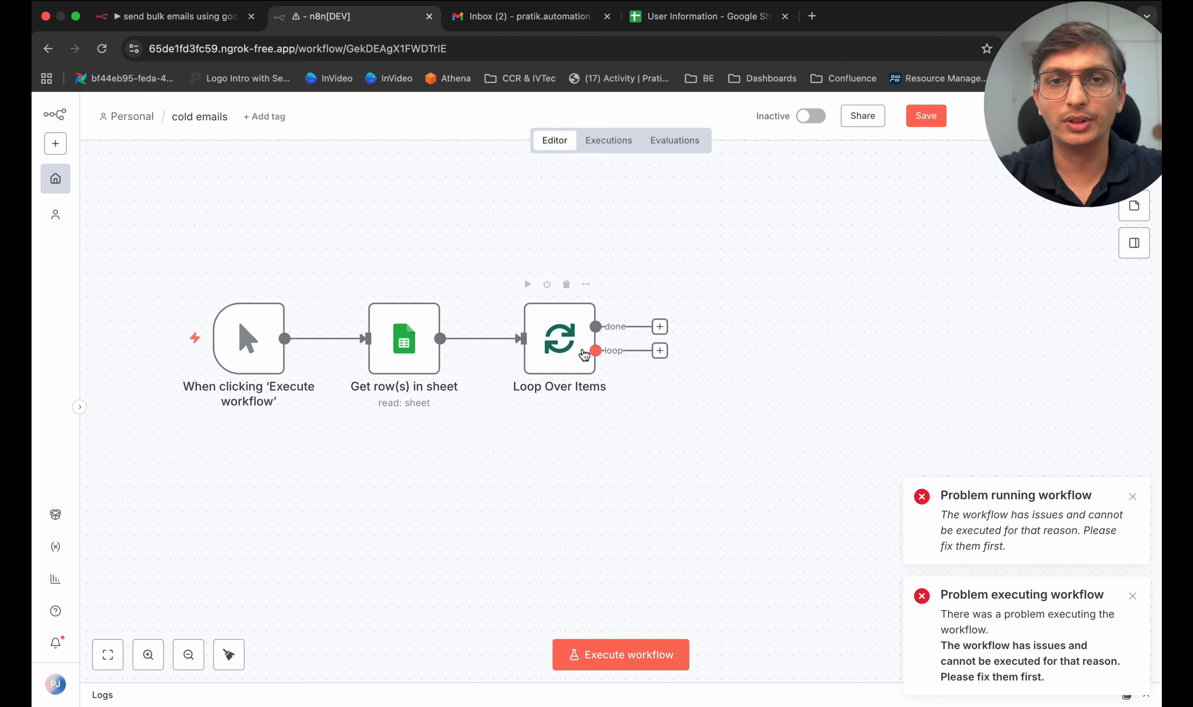
Step: Connect the loop output of Loop Over Items back to its own input, execute the workflow and check the node's data
drag(660, 355, 511, 364)
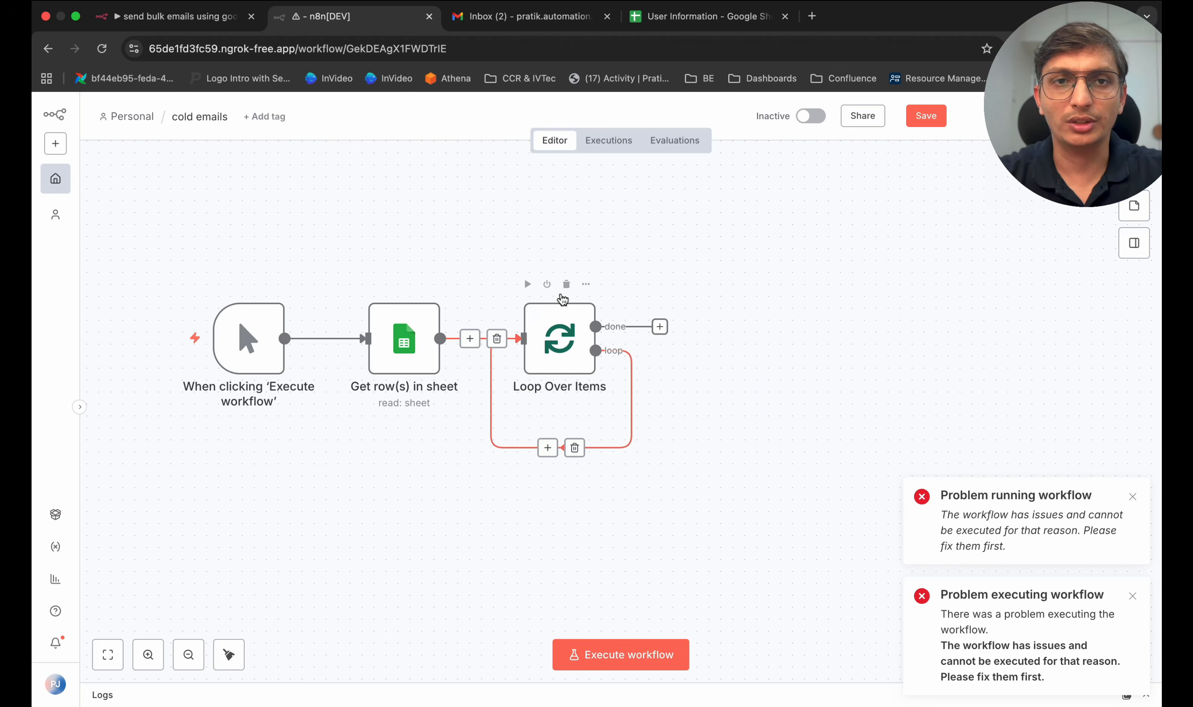
click(616, 658)
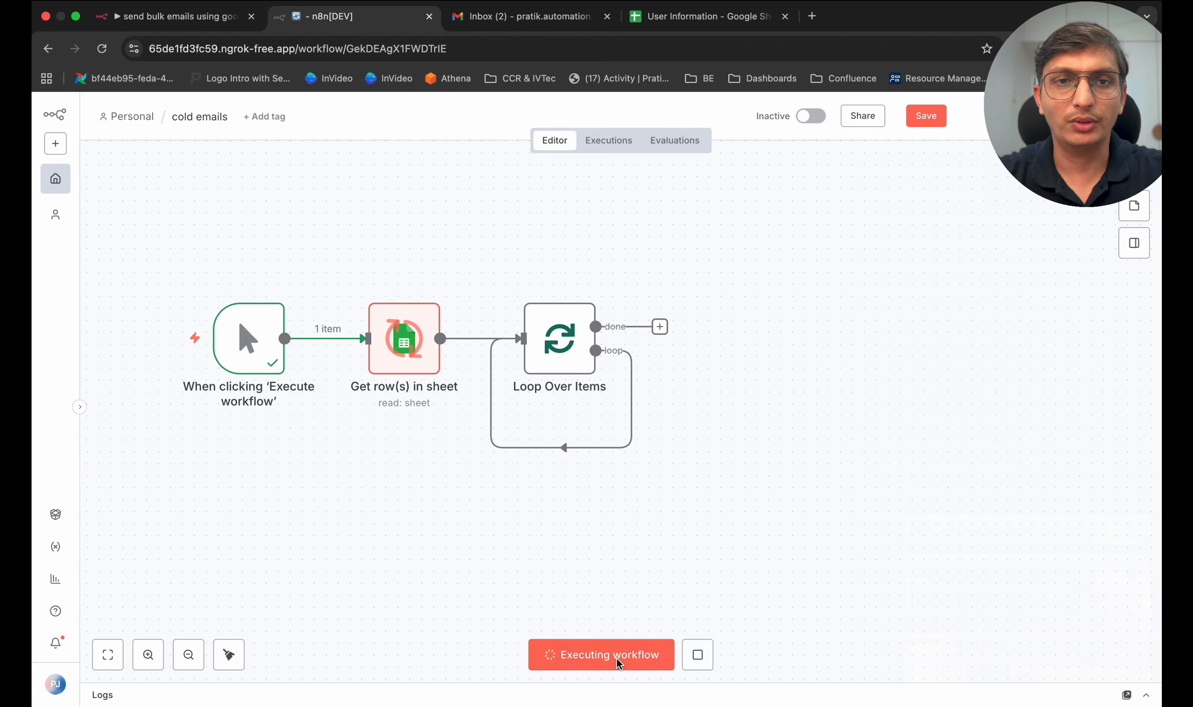
double_click(565, 343)
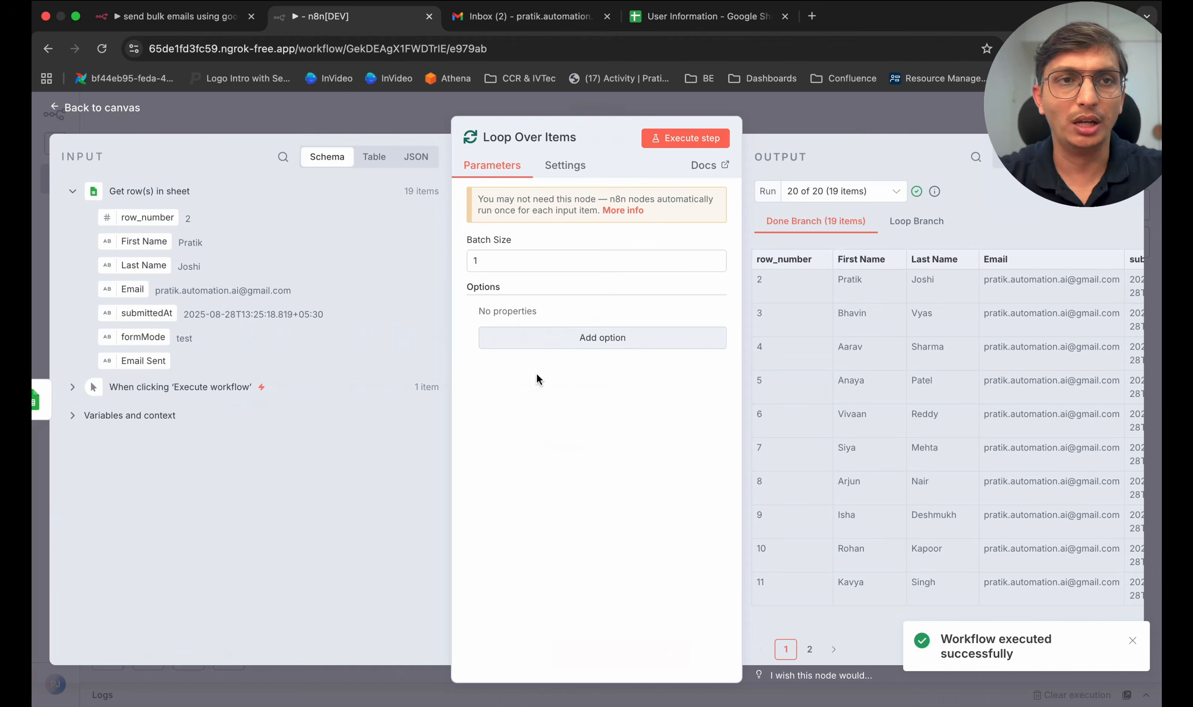
click(856, 116)
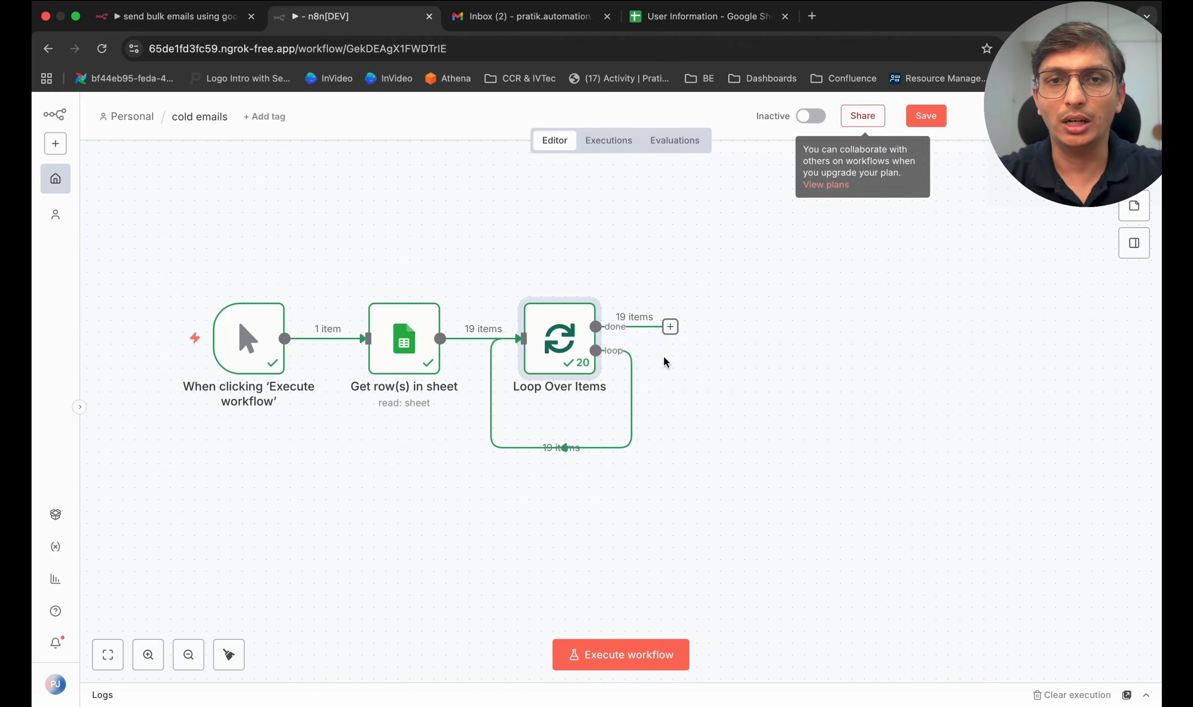
Step: Remove the loop-back connection and add a Gmail Send a message node to the loop output of Loop Over Items
click(574, 450)
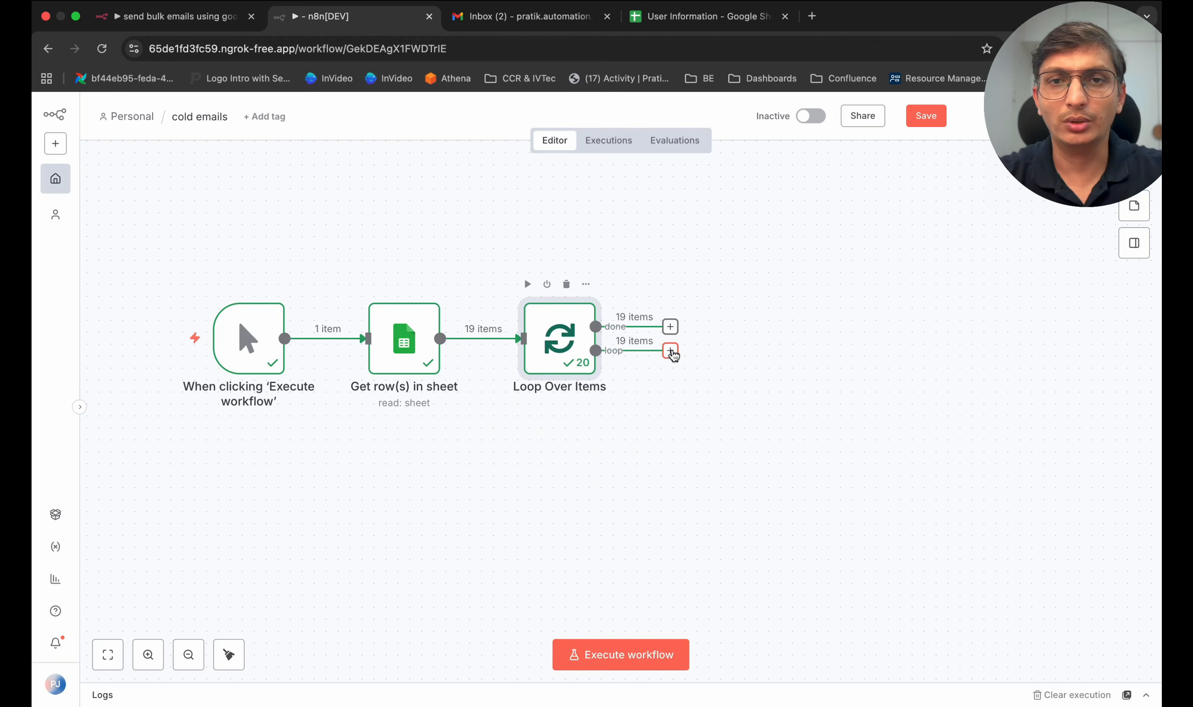
click(670, 351)
text(gmail)
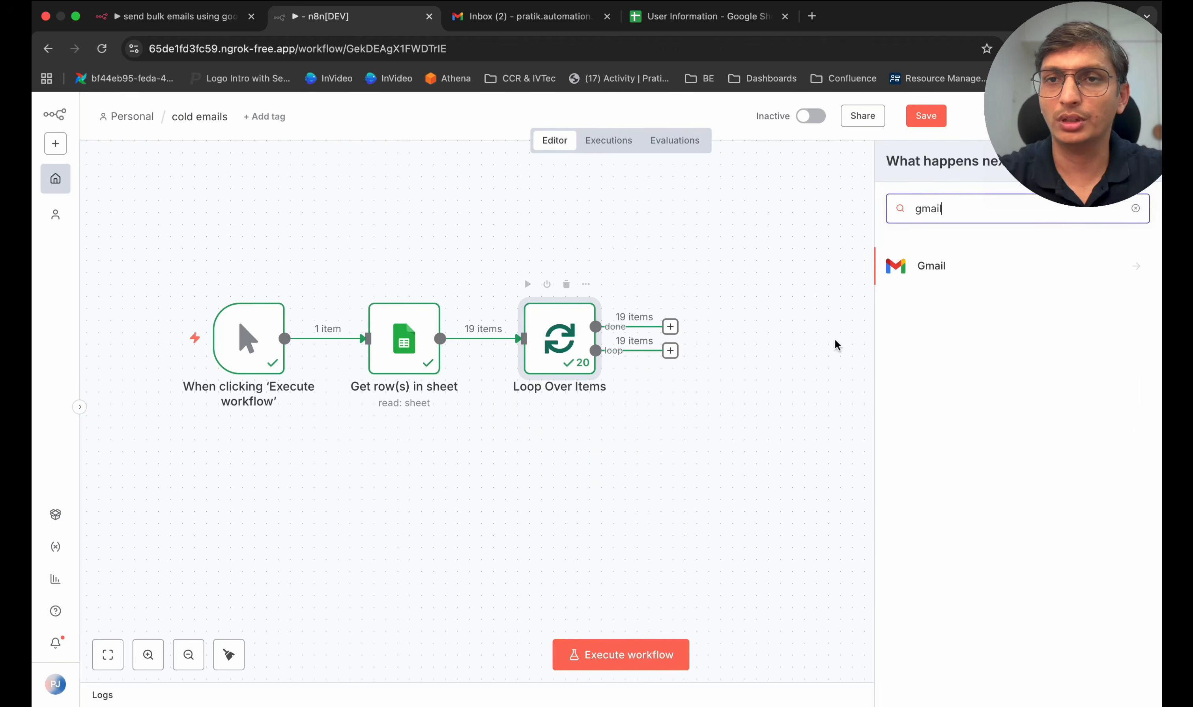
click(932, 275)
click(944, 535)
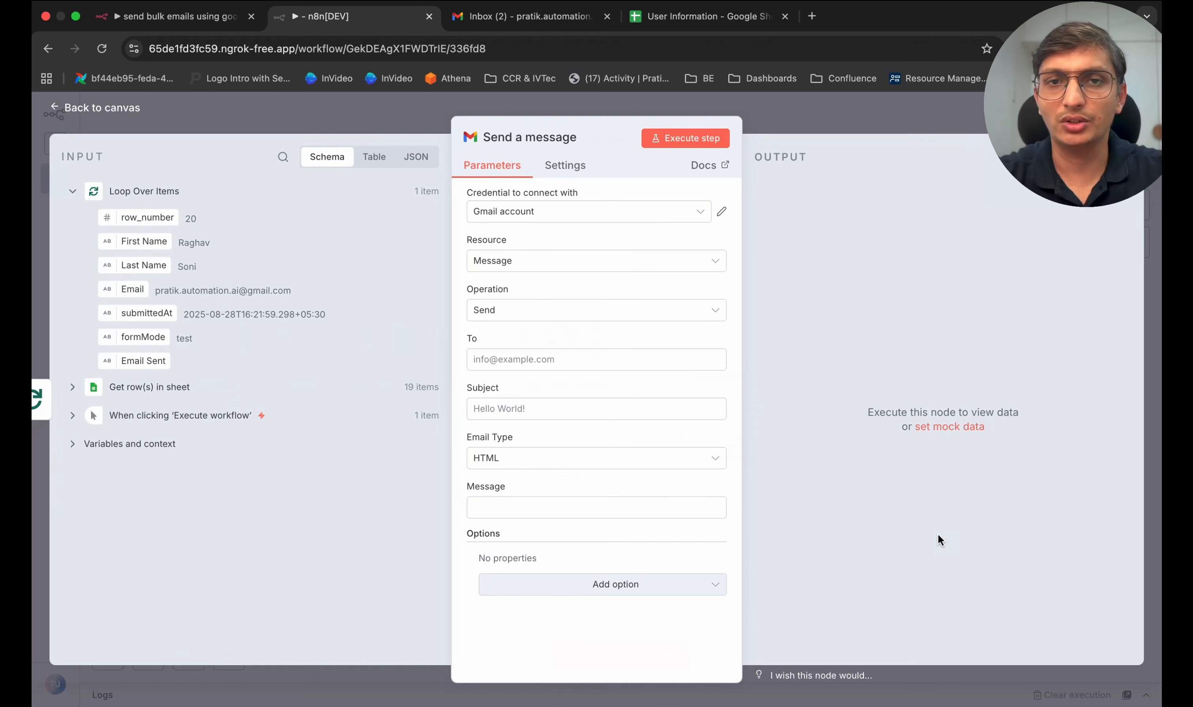
Step: Map the recipient to the sheet's Email field as {{ $json.Email }} and set the subject to "Business Growth Plan"
drag(133, 289, 533, 361)
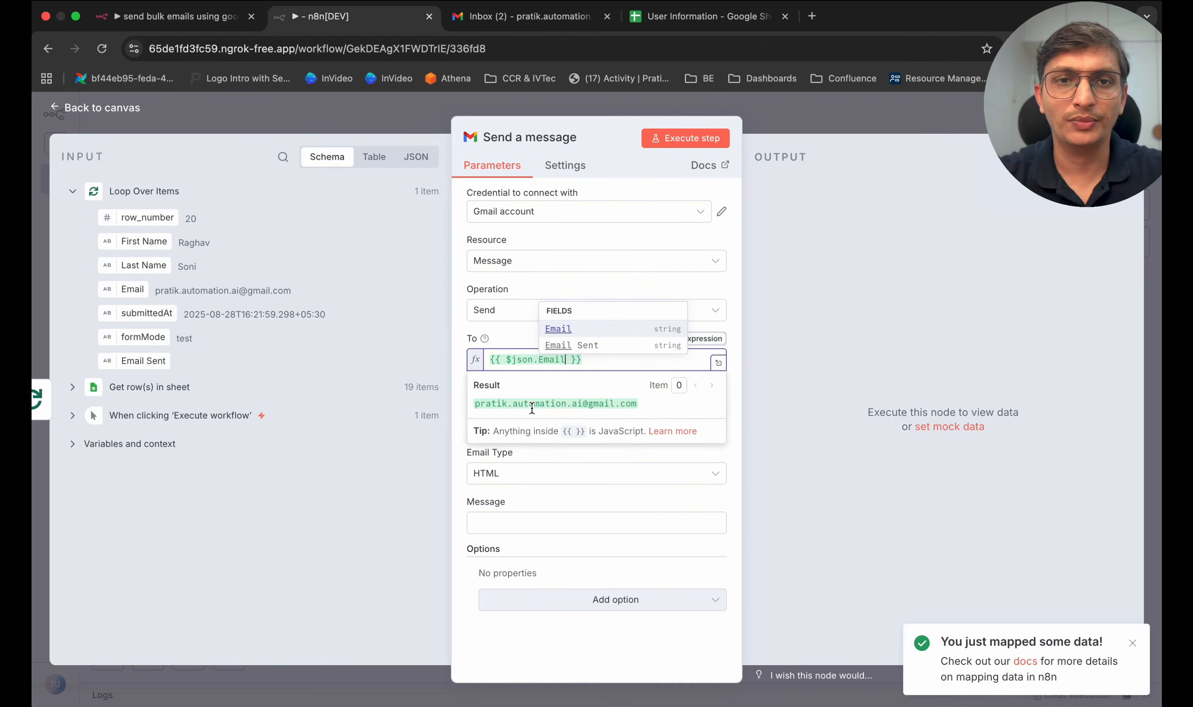
click(592, 492)
click(540, 422)
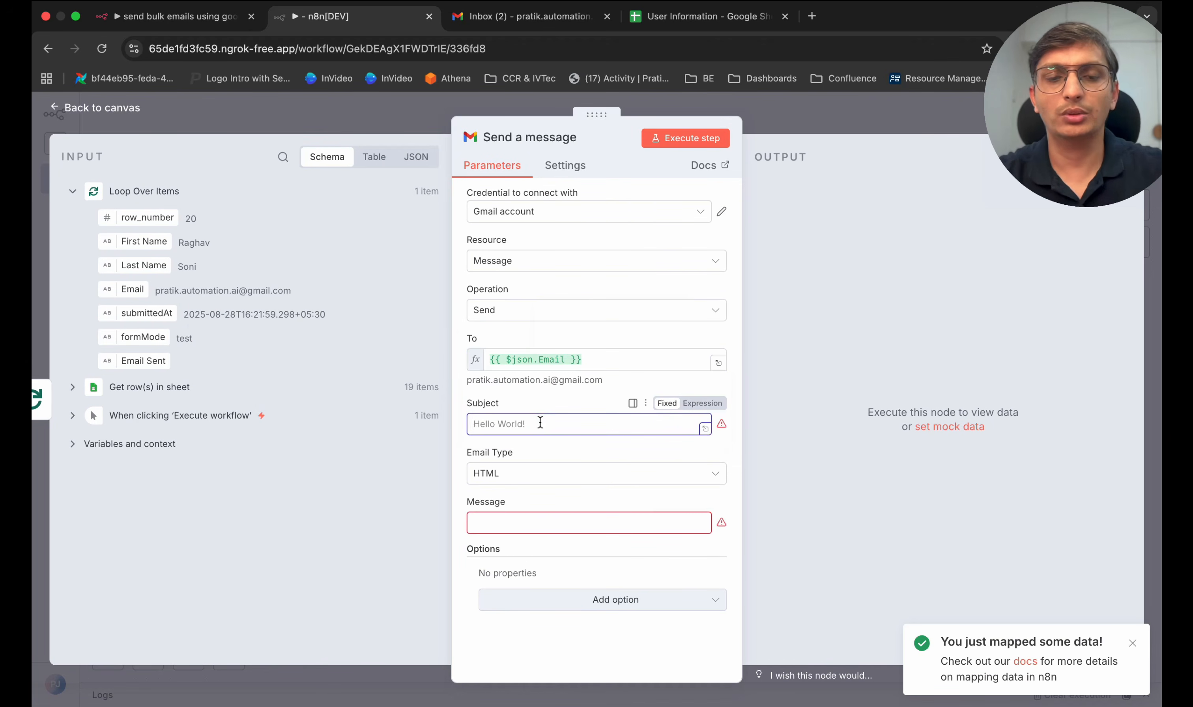
text(Business Growth Plan)
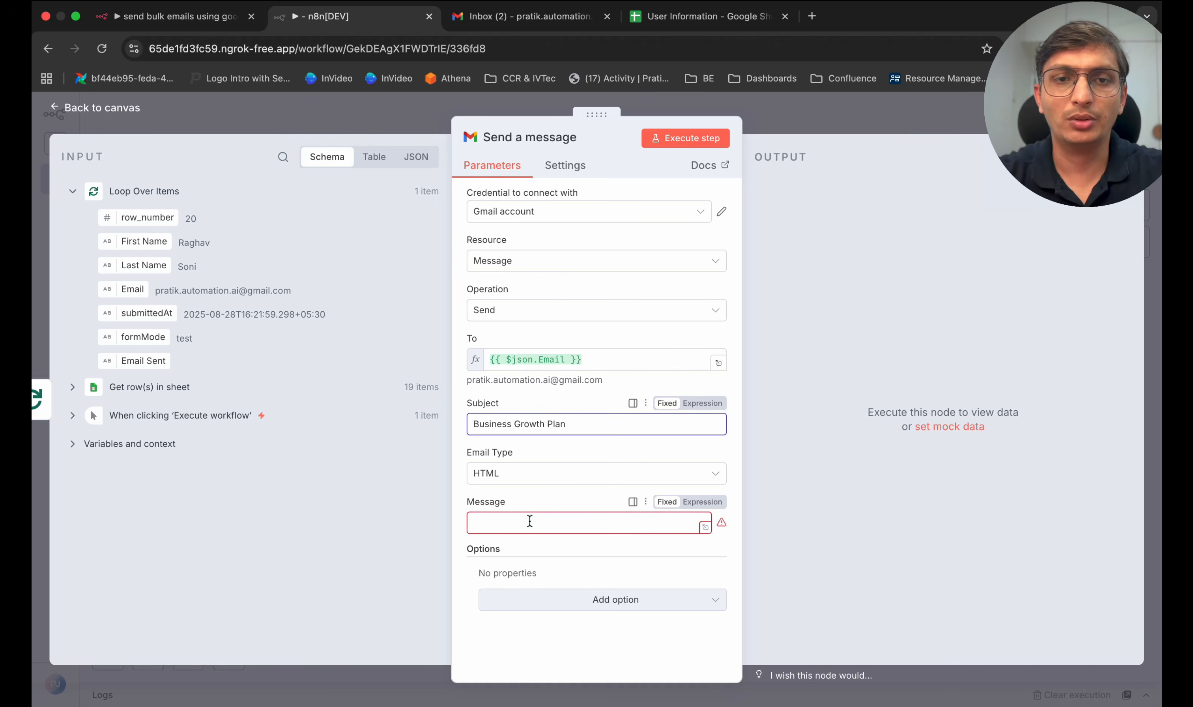
Step: Start the message with the greeting "Hello, {{ $json['First Name'] }}," followed by two blank lines
click(529, 521)
text(Hell)
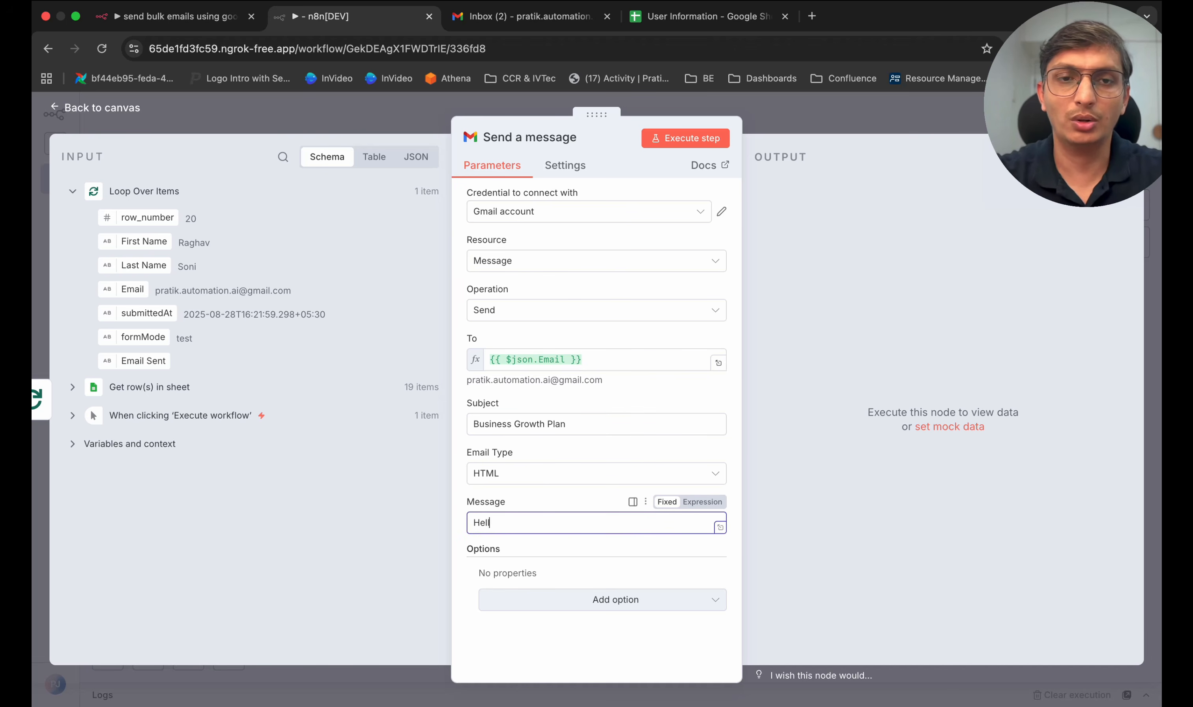
drag(145, 243, 560, 524)
click(675, 524)
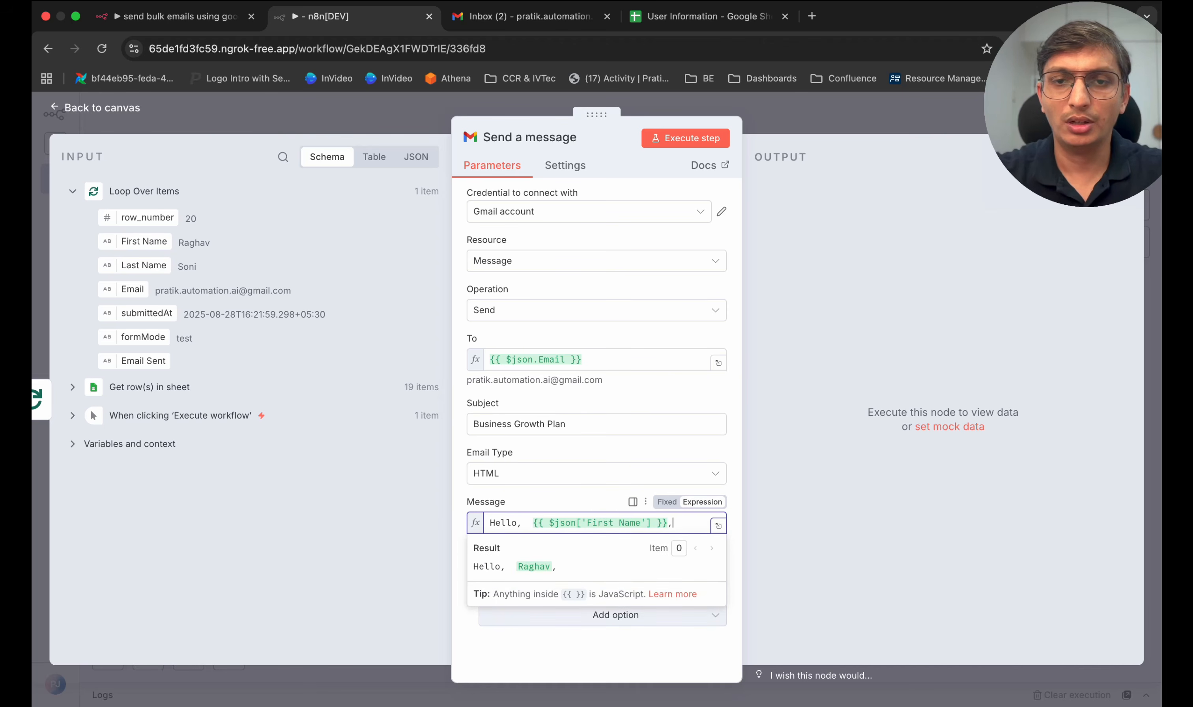
text(,)
key(Return)
key(Return)
key(Return)
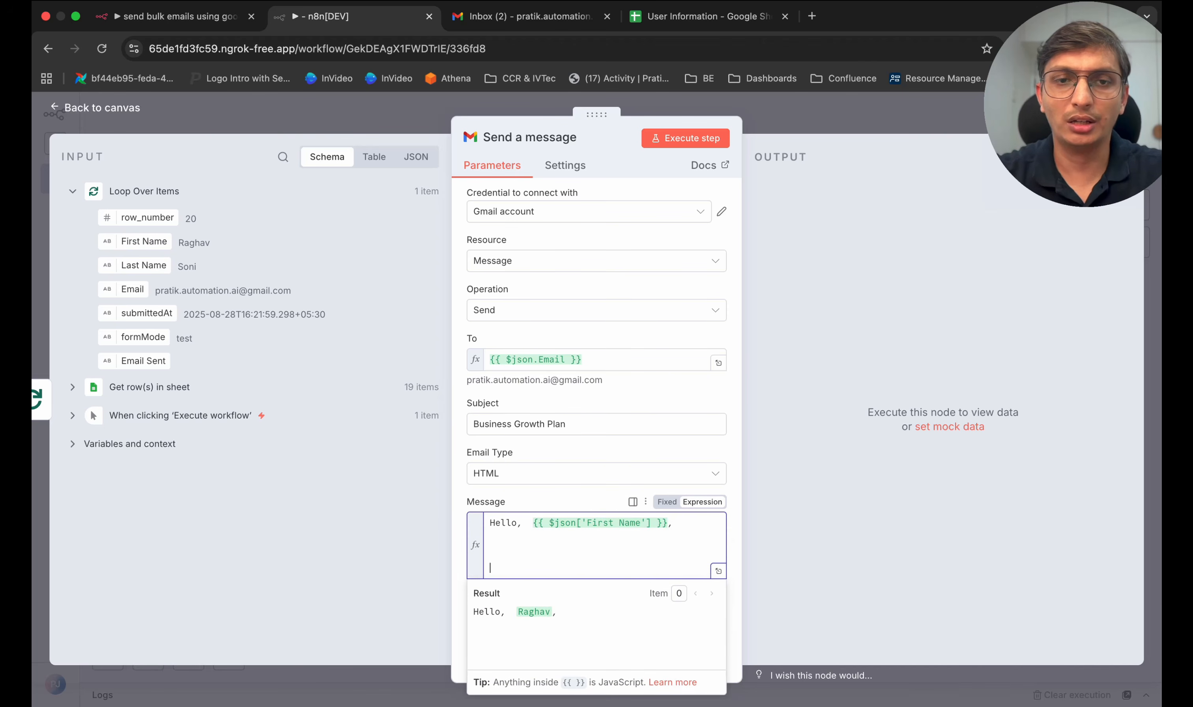
Step: Add the message body "We are here to help you grow your business. Do let us know how we can help you with."
text(We are here to help you grow your business d)
key(BackSpace)
key(BackSpace)
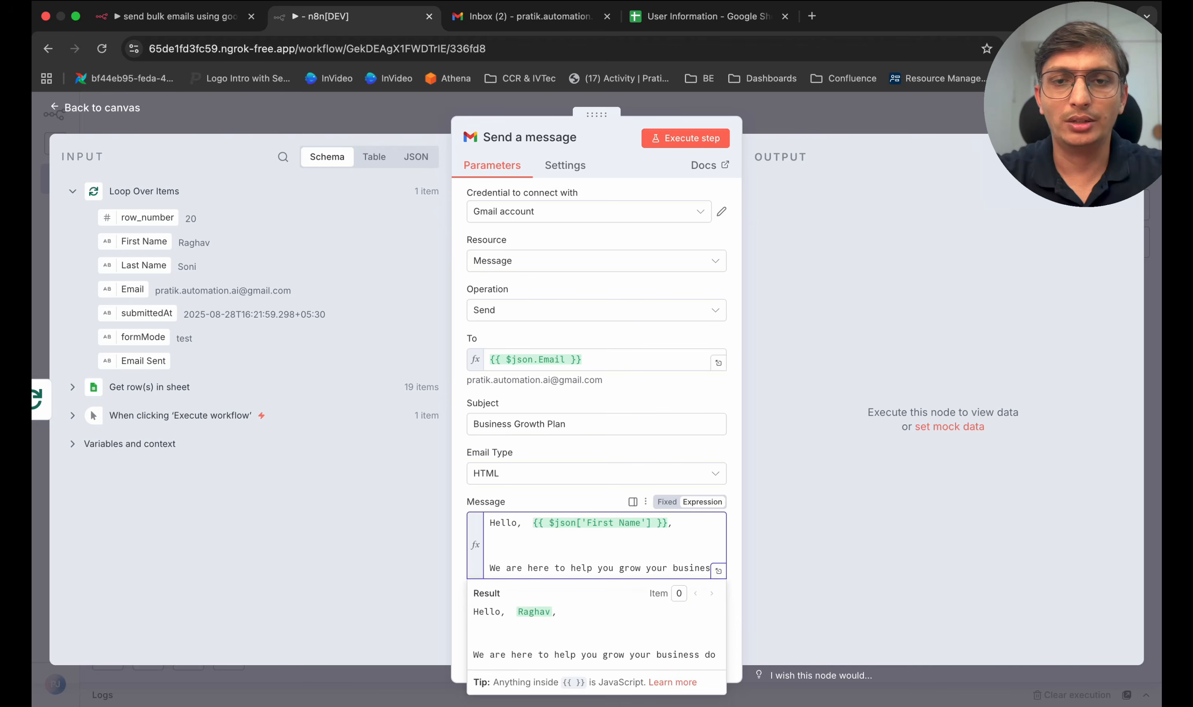
text(. de)
key(BackSpace)
key(BackSpace)
text(Do le)
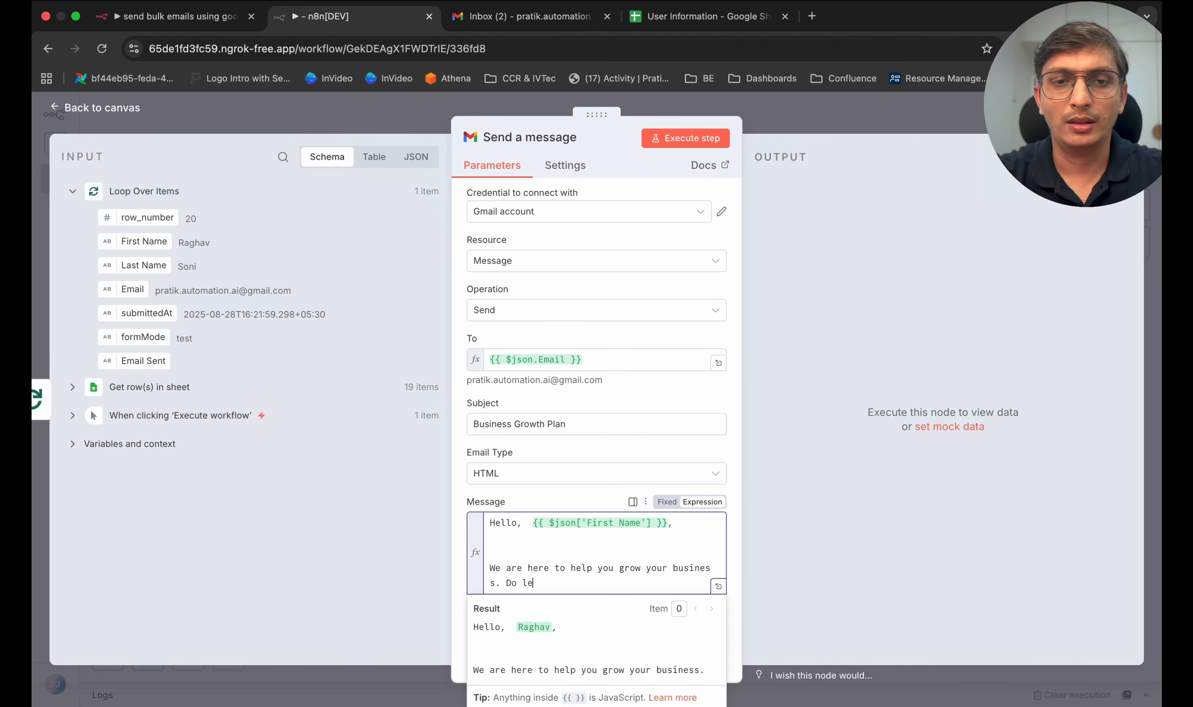
text(t us know how we can help you with.)
Step: Close the message with a blank line, "Regards," and the sender's first name on the line below
key(Return)
key(Return)
text(Reg)
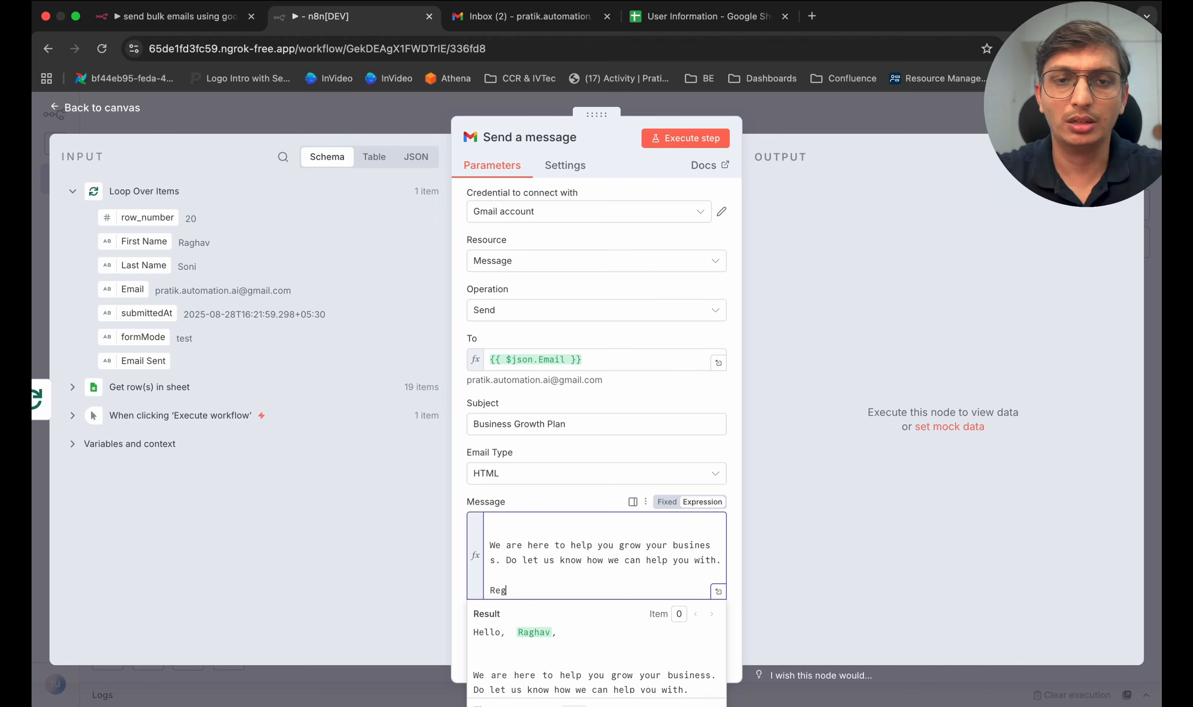
text(ards,)
key(Return)
text(Pratik)
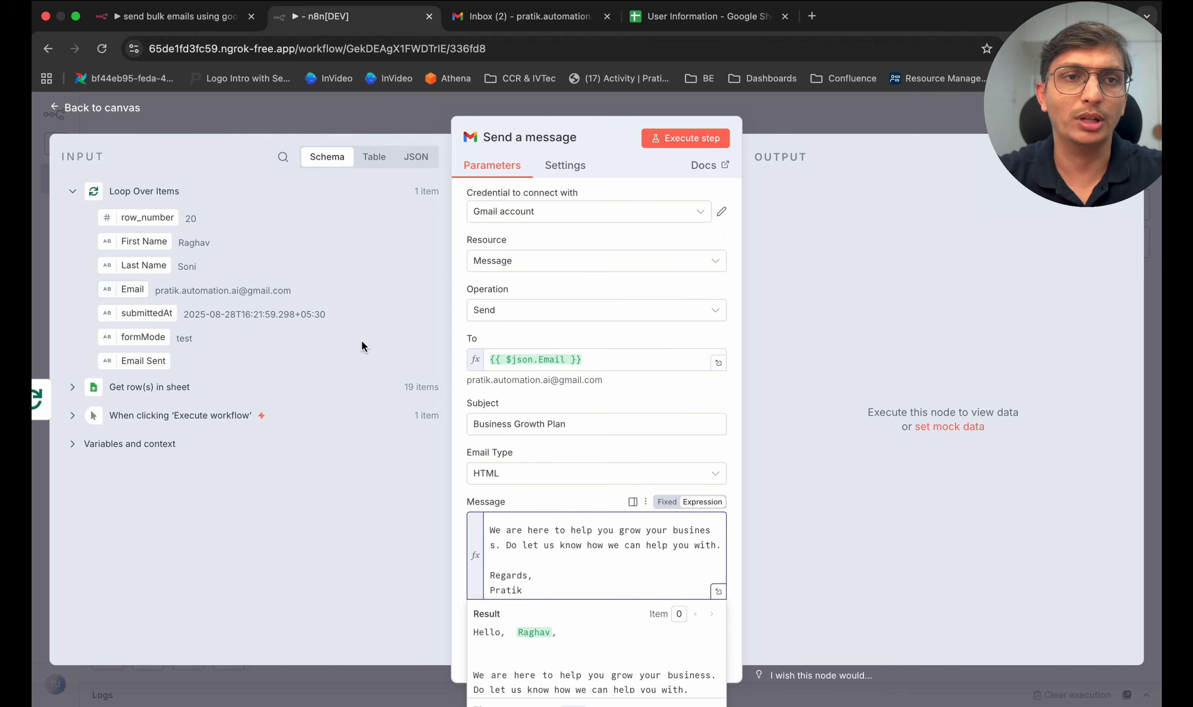
click(587, 403)
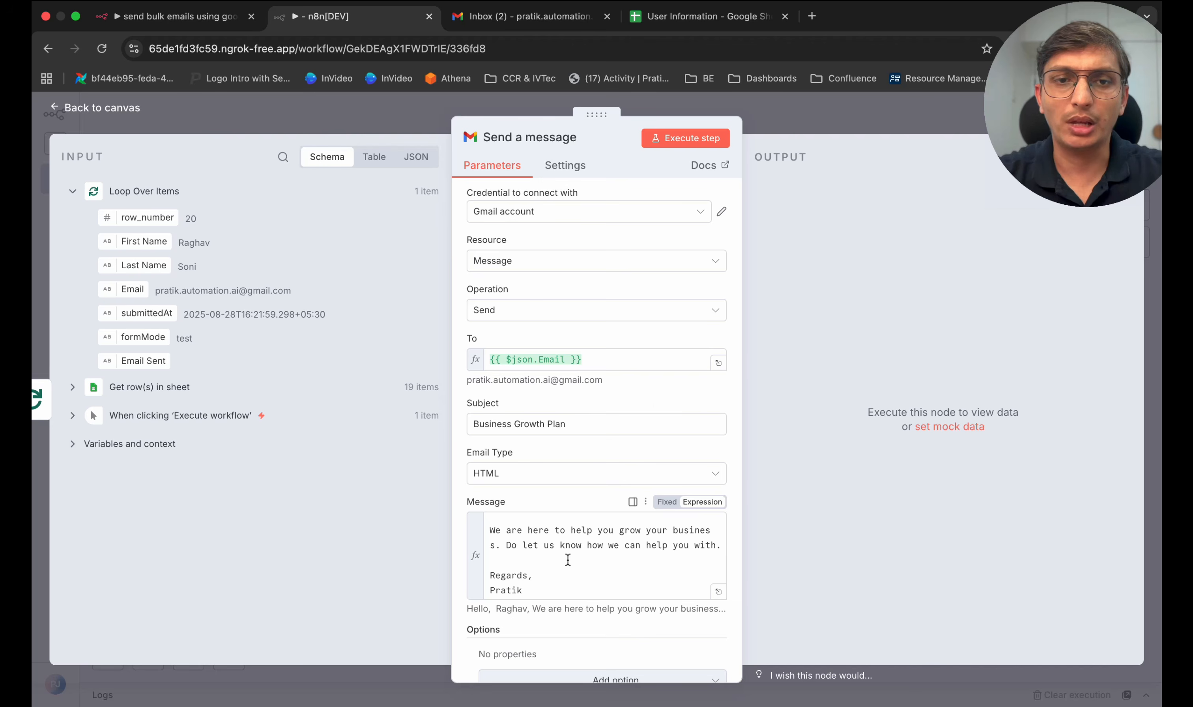
scroll(569, 559, down, 1)
scroll(610, 517, down, 2)
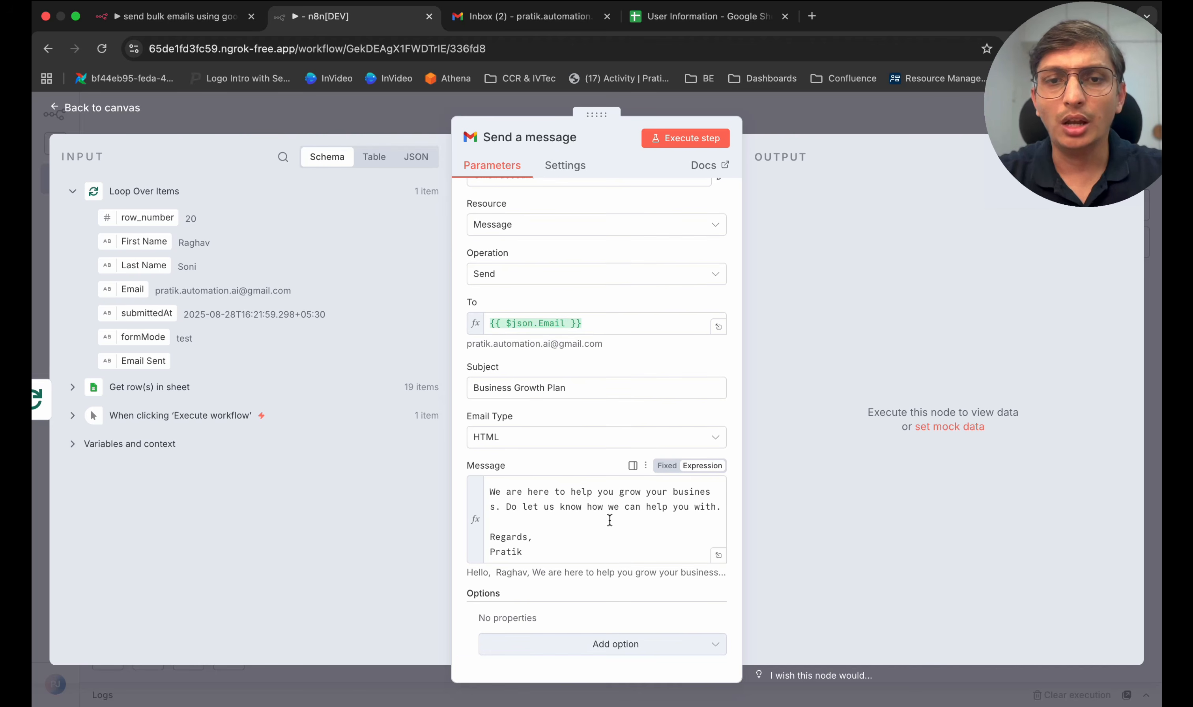
Step: Switch to Gmail and check the full text of the earlier Business Growth Innovation test email, then return to n8n
click(623, 647)
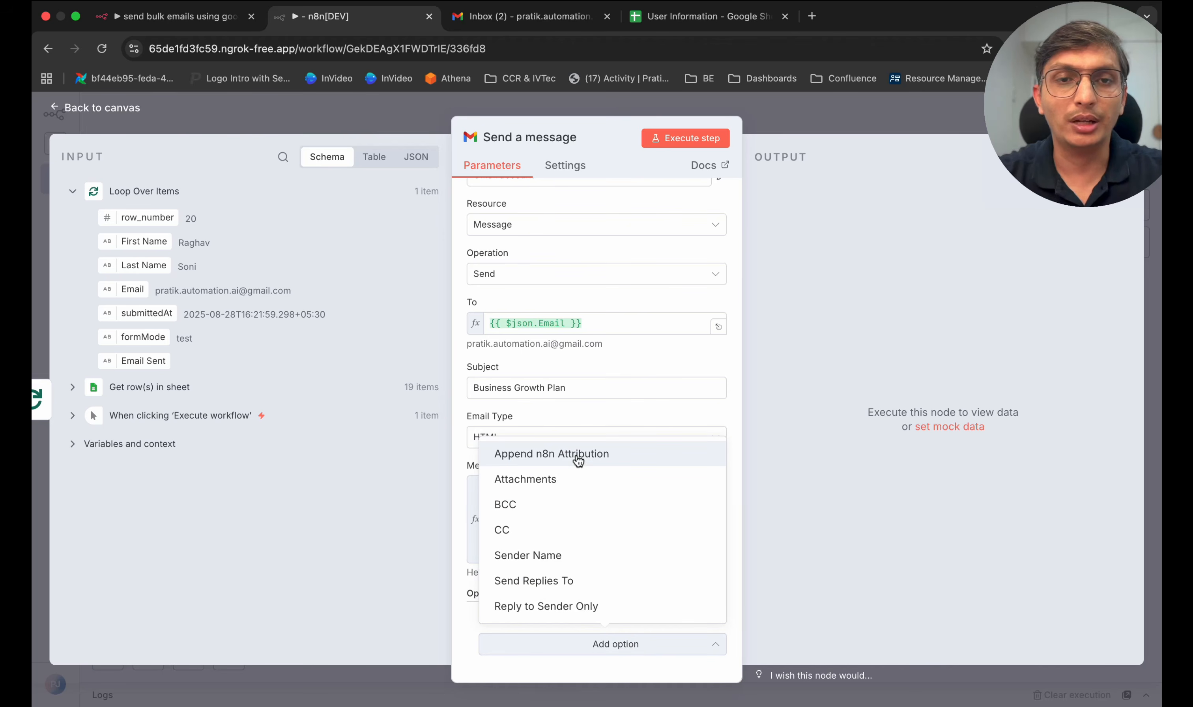
click(546, 16)
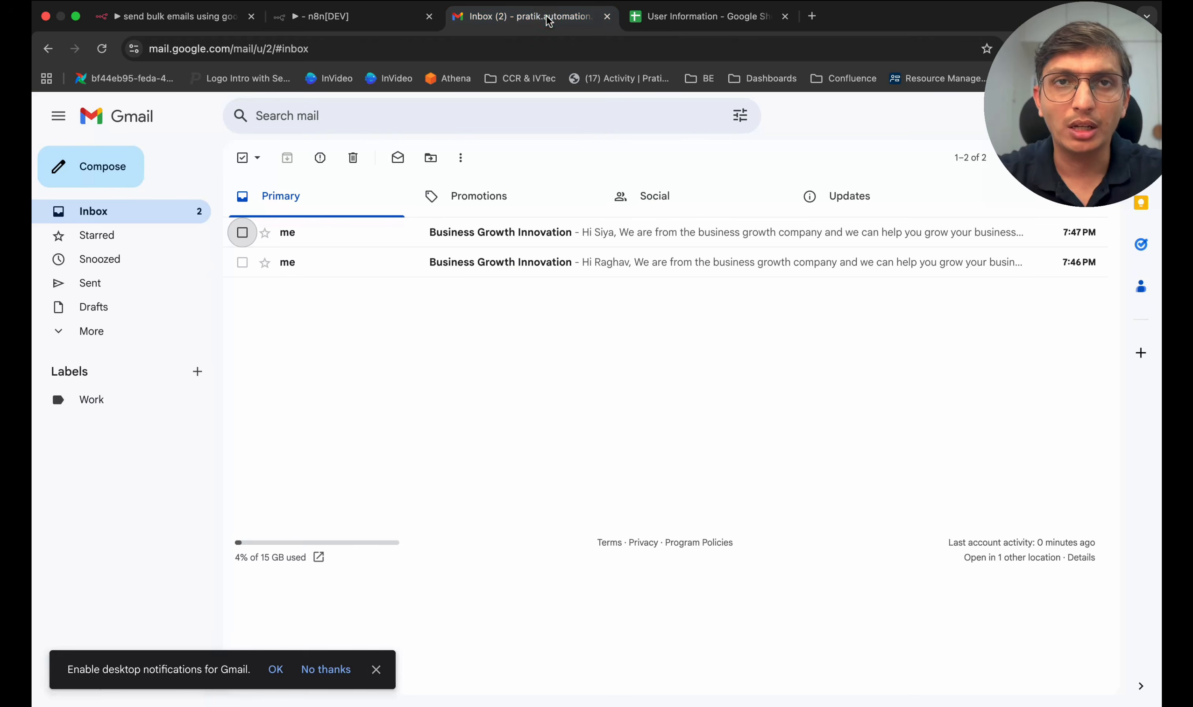
click(507, 263)
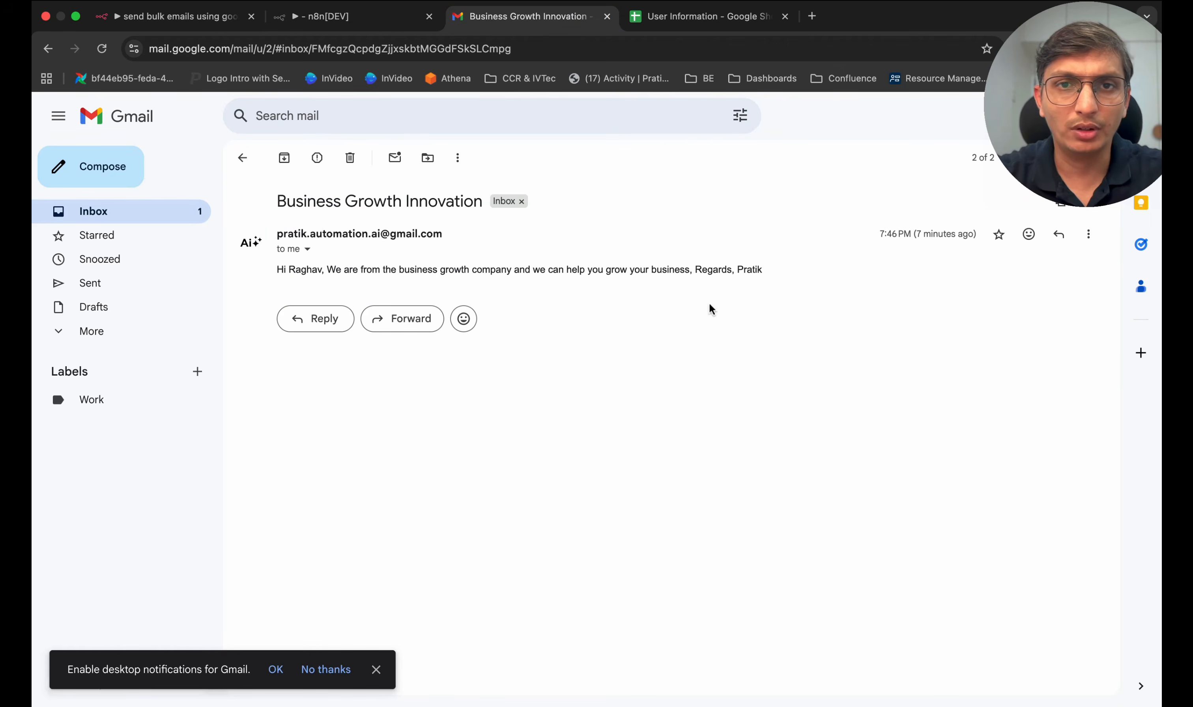
drag(788, 269, 432, 261)
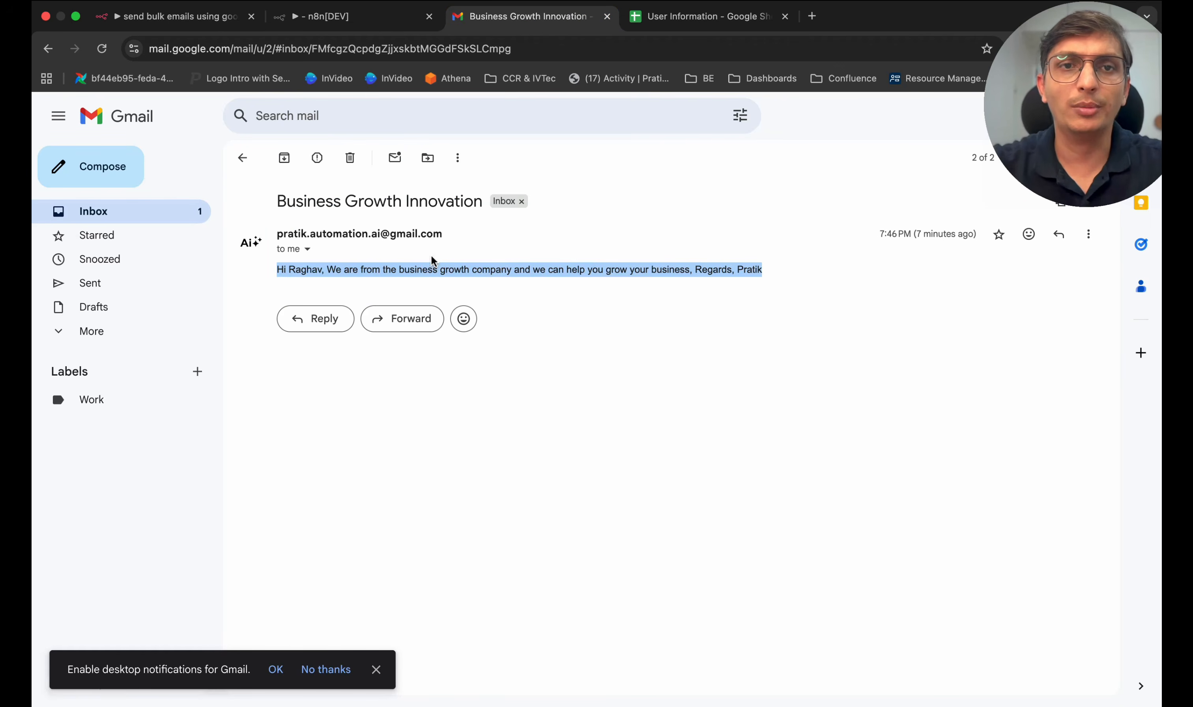
click(313, 17)
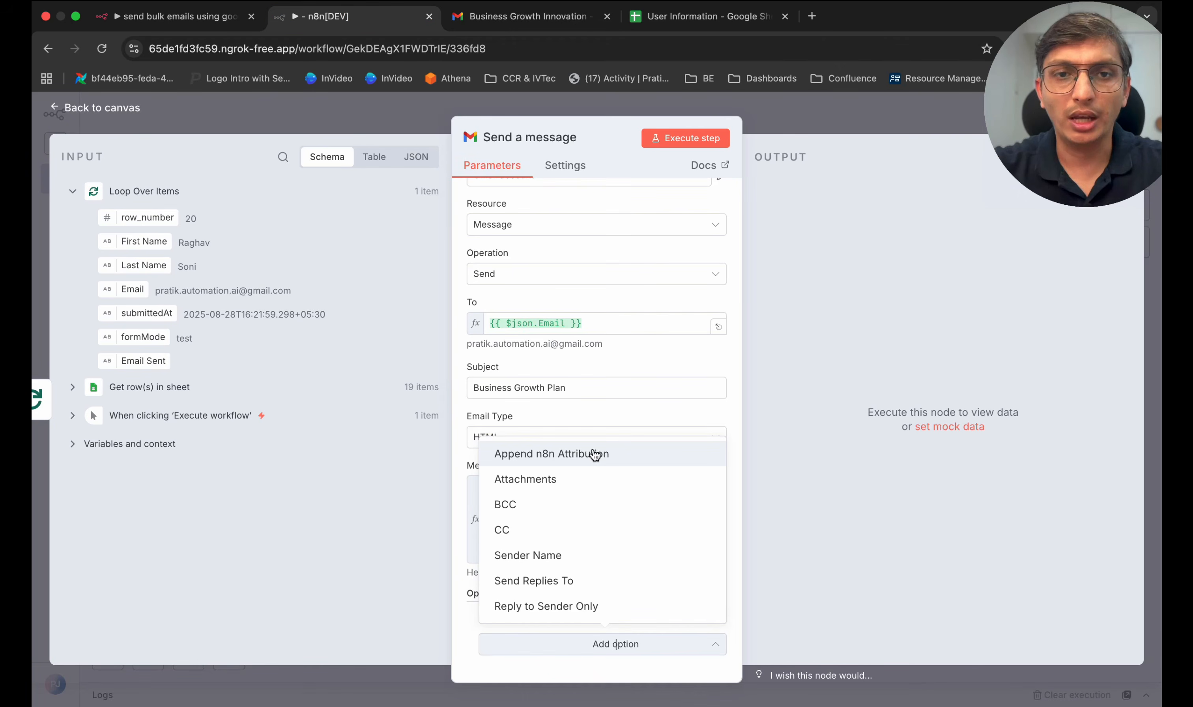
click(668, 411)
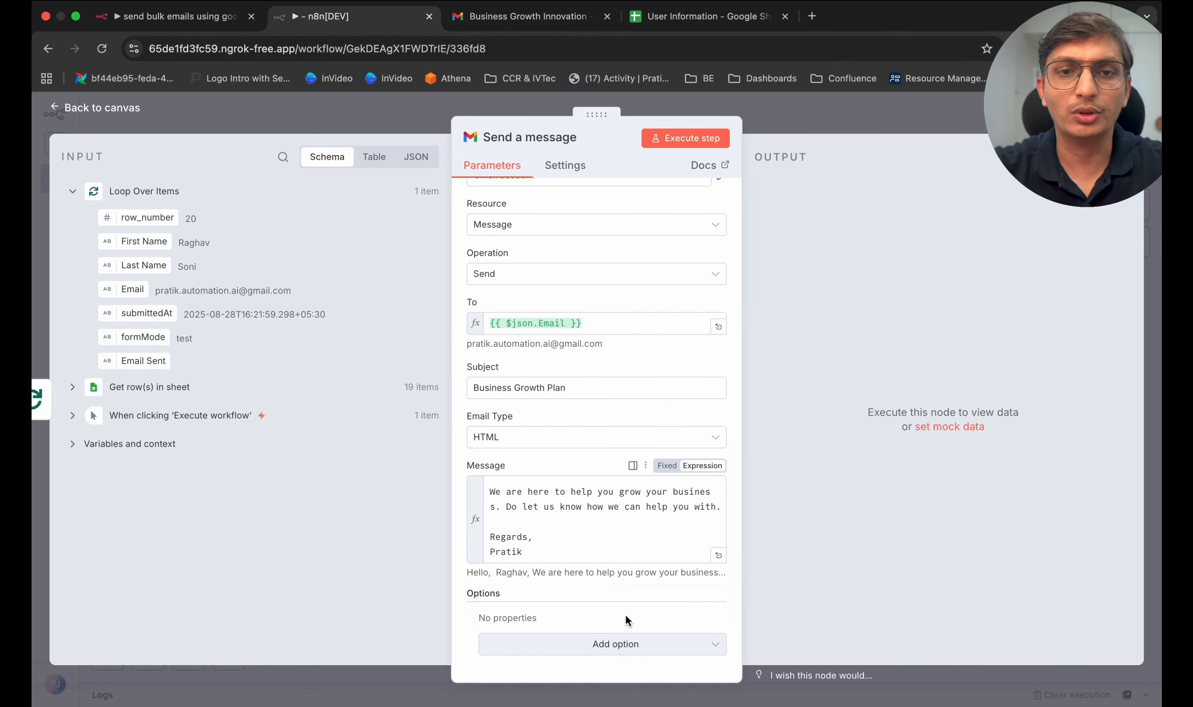
Step: Add the Append n8n Attribution option to the Send a message node and turn it off
click(614, 643)
click(608, 458)
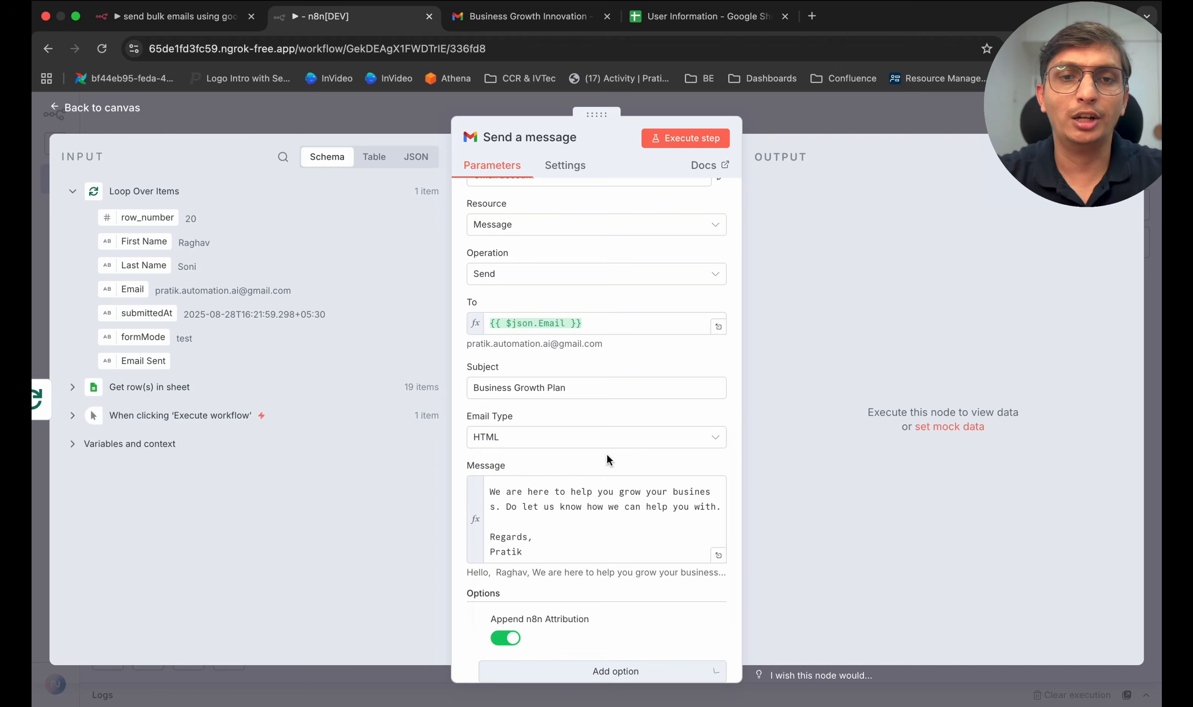
click(504, 639)
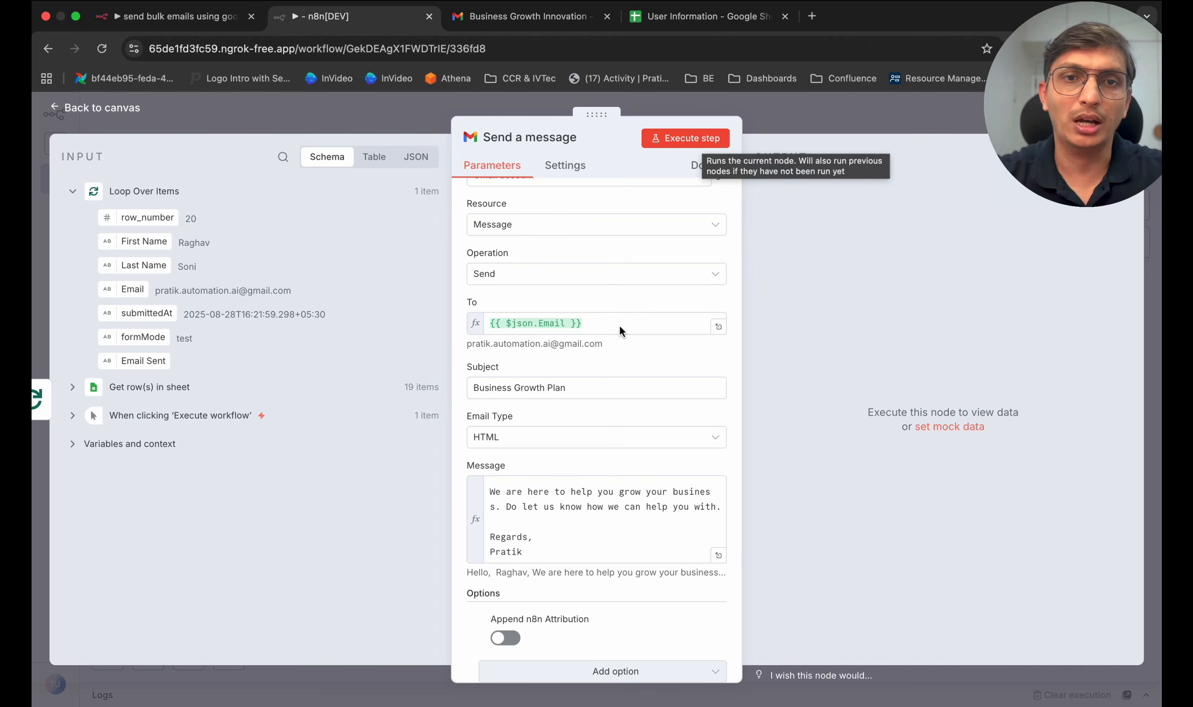
scroll(578, 535, up, 3)
click(590, 498)
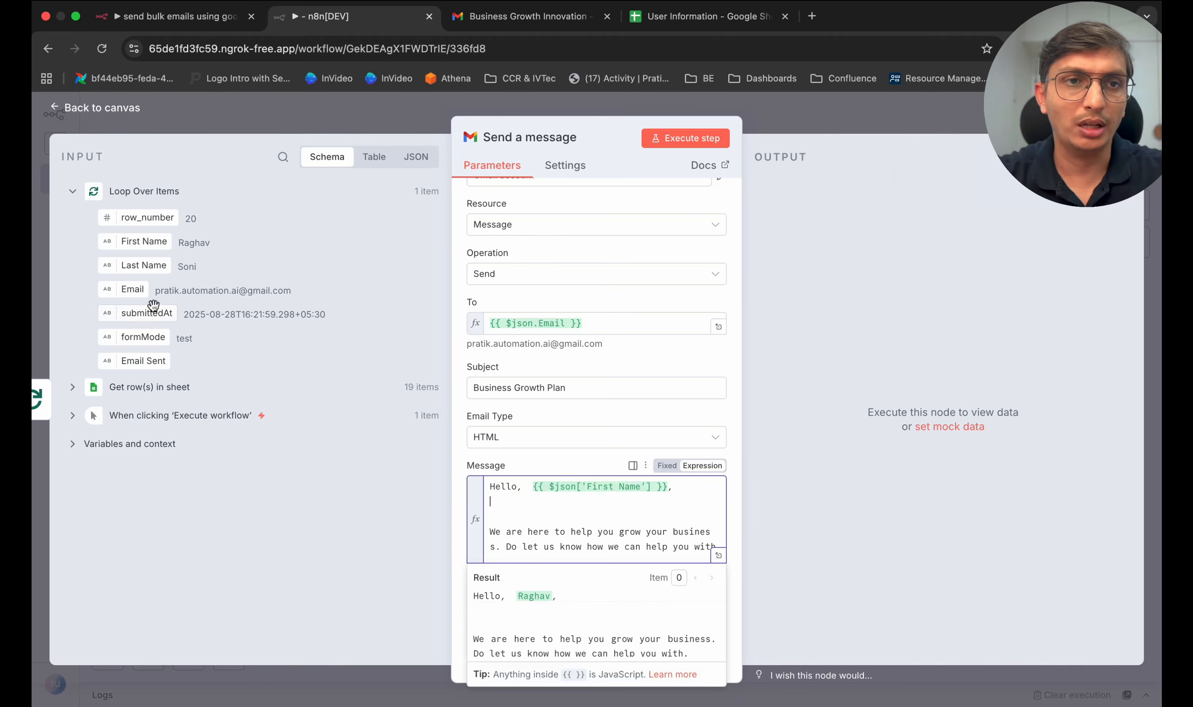
Step: Switch to Gmail and delete the two old Business Growth Innovation test emails from the inbox
click(512, 18)
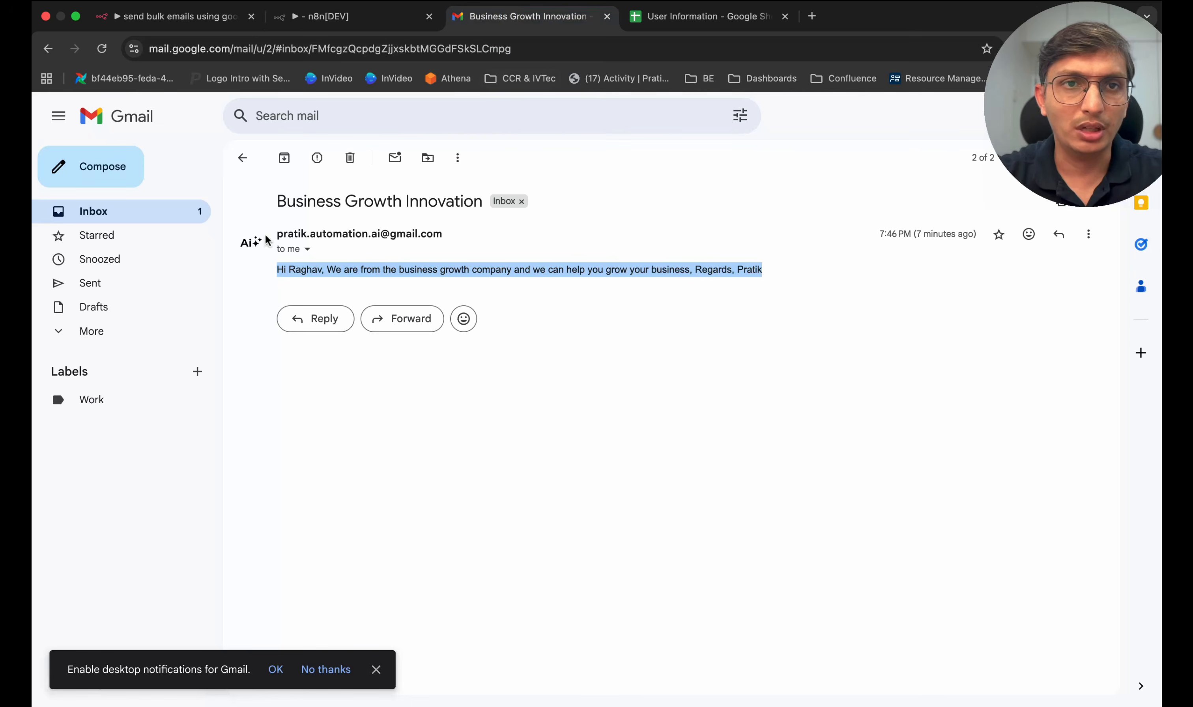
click(242, 157)
click(476, 232)
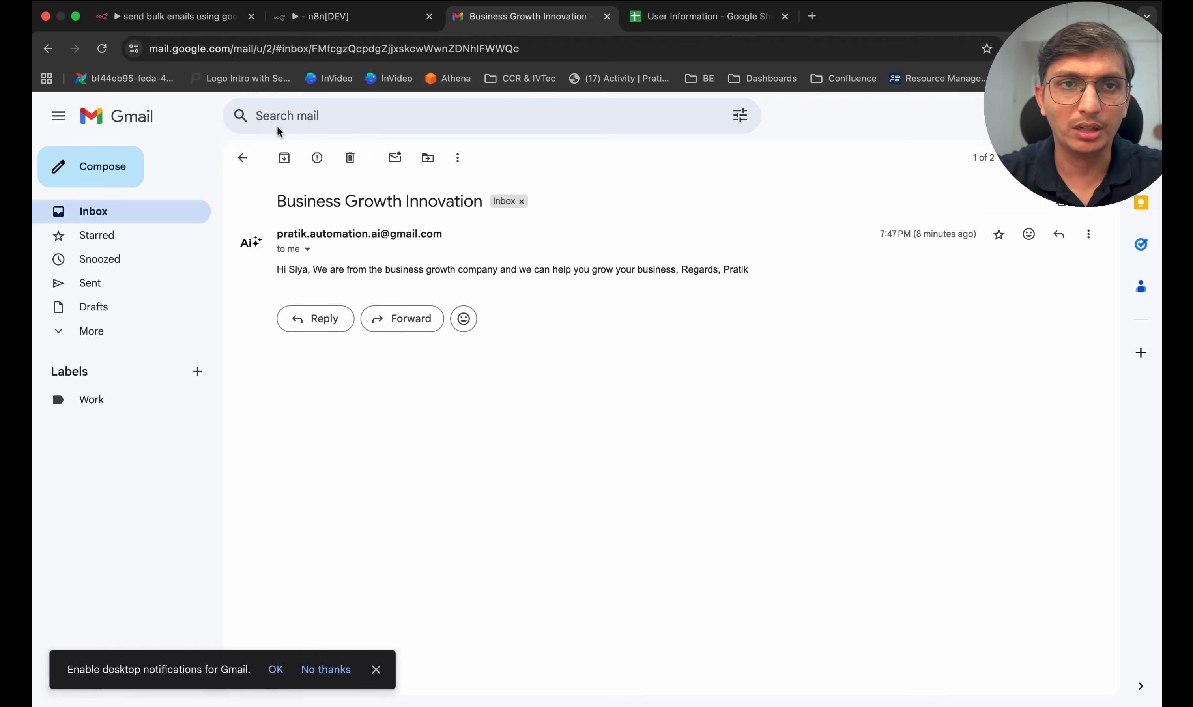
click(242, 157)
click(244, 257)
click(242, 232)
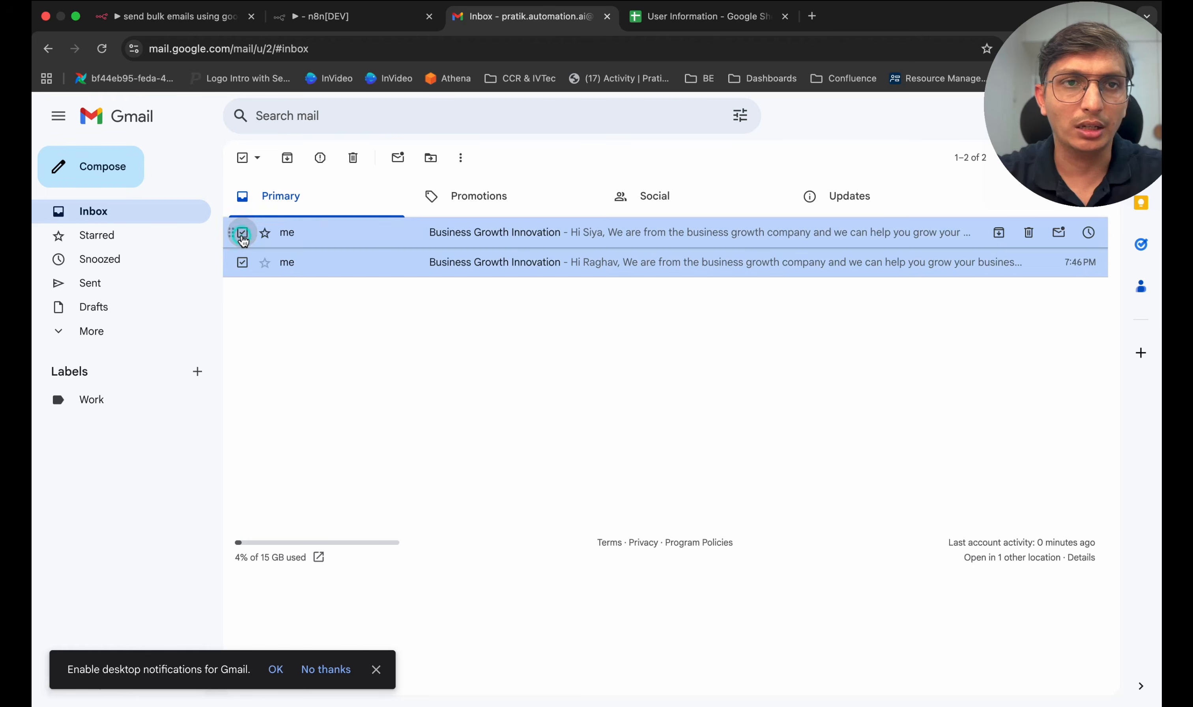
click(352, 157)
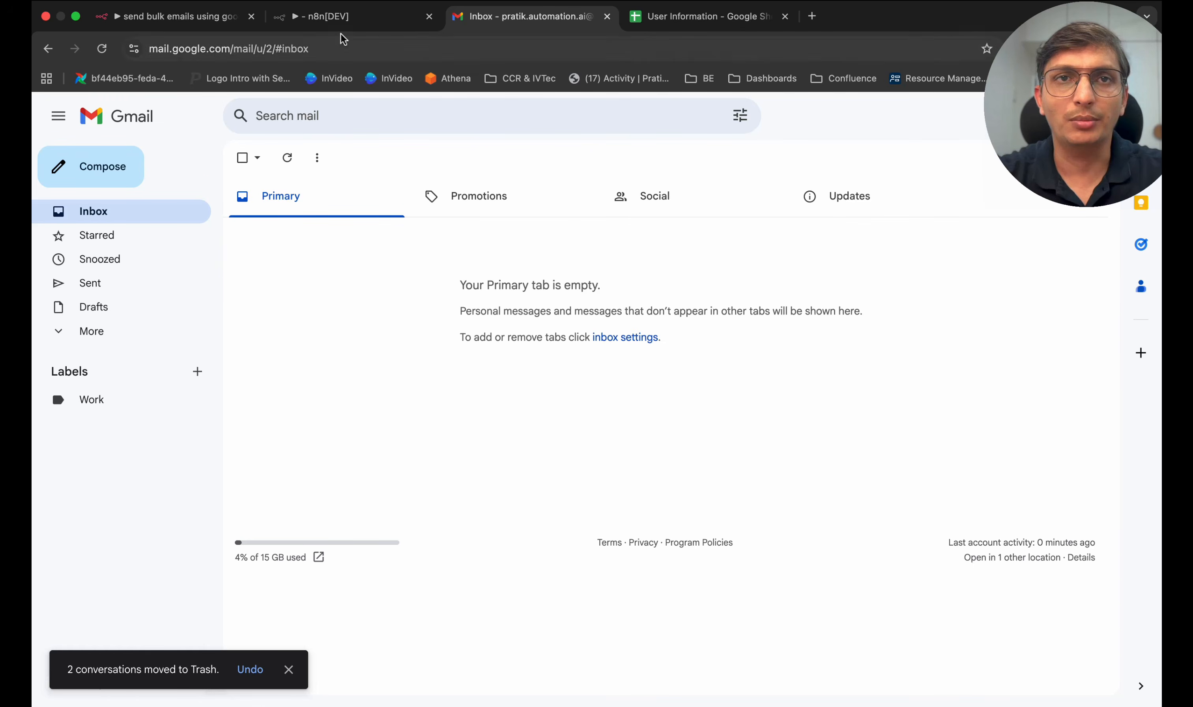
Step: Execute the Send a message step in n8n and open the received Business Growth Plan email in Gmail
click(351, 18)
click(690, 141)
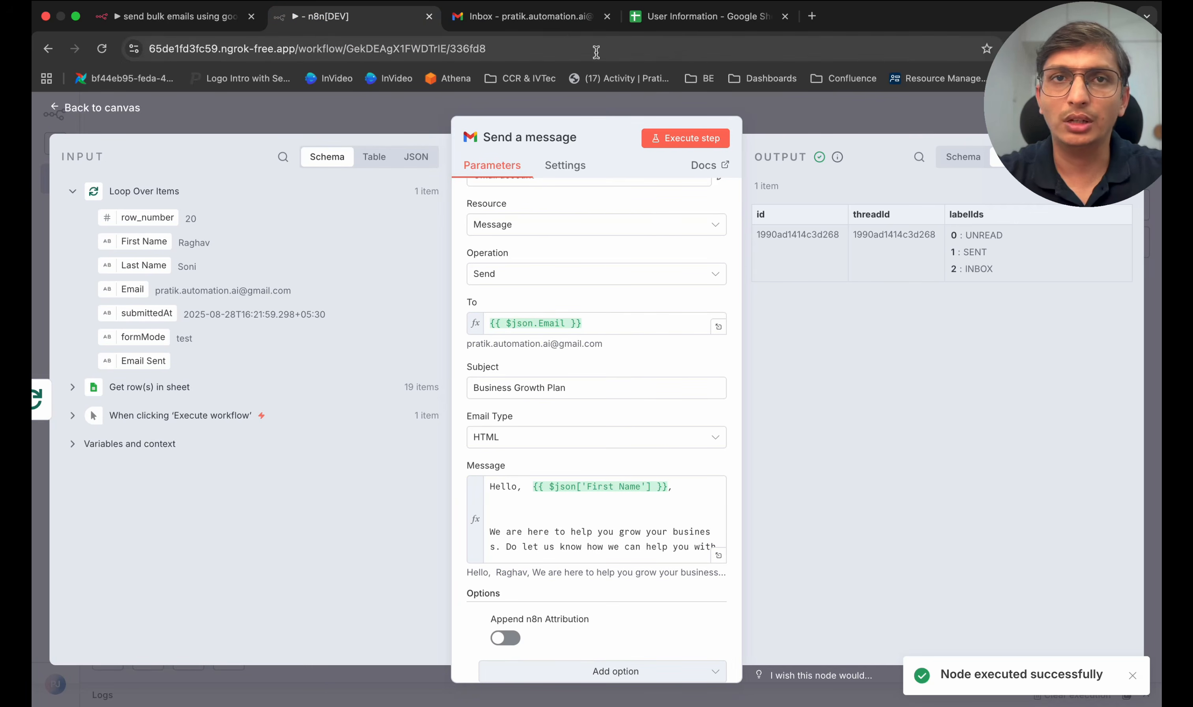
click(561, 20)
click(287, 158)
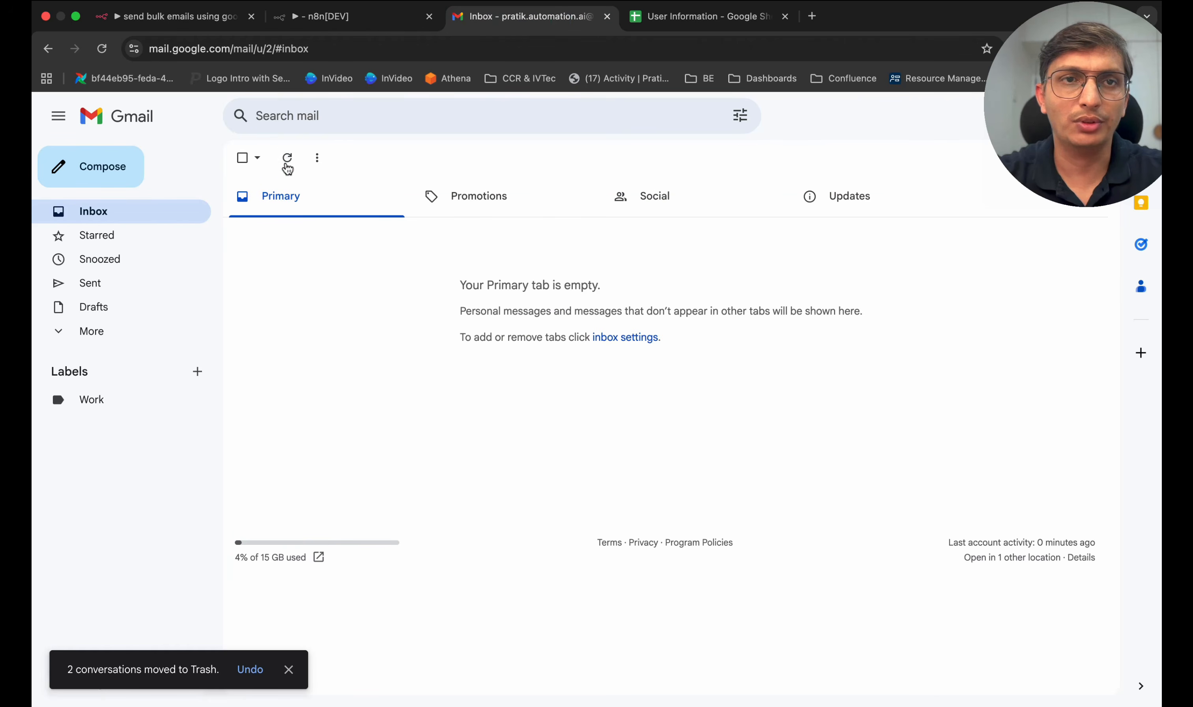
click(470, 238)
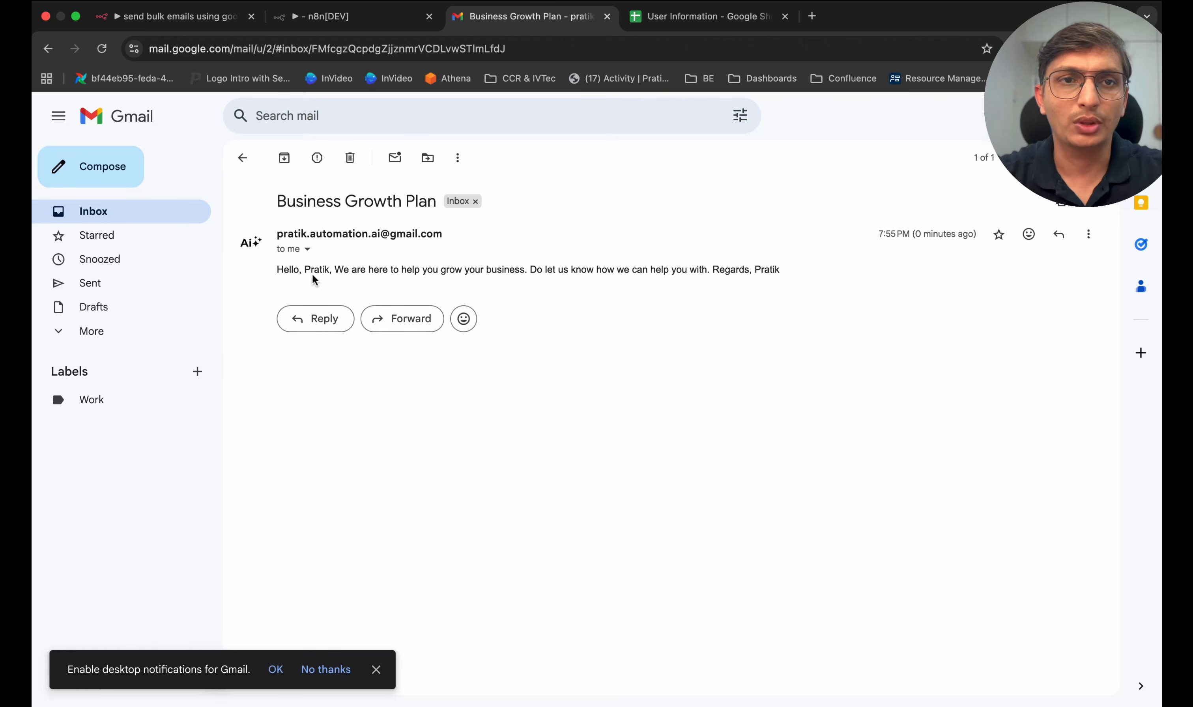
Step: Review the subject and body text of the received Business Growth Plan email
click(279, 201)
drag(279, 201, 438, 206)
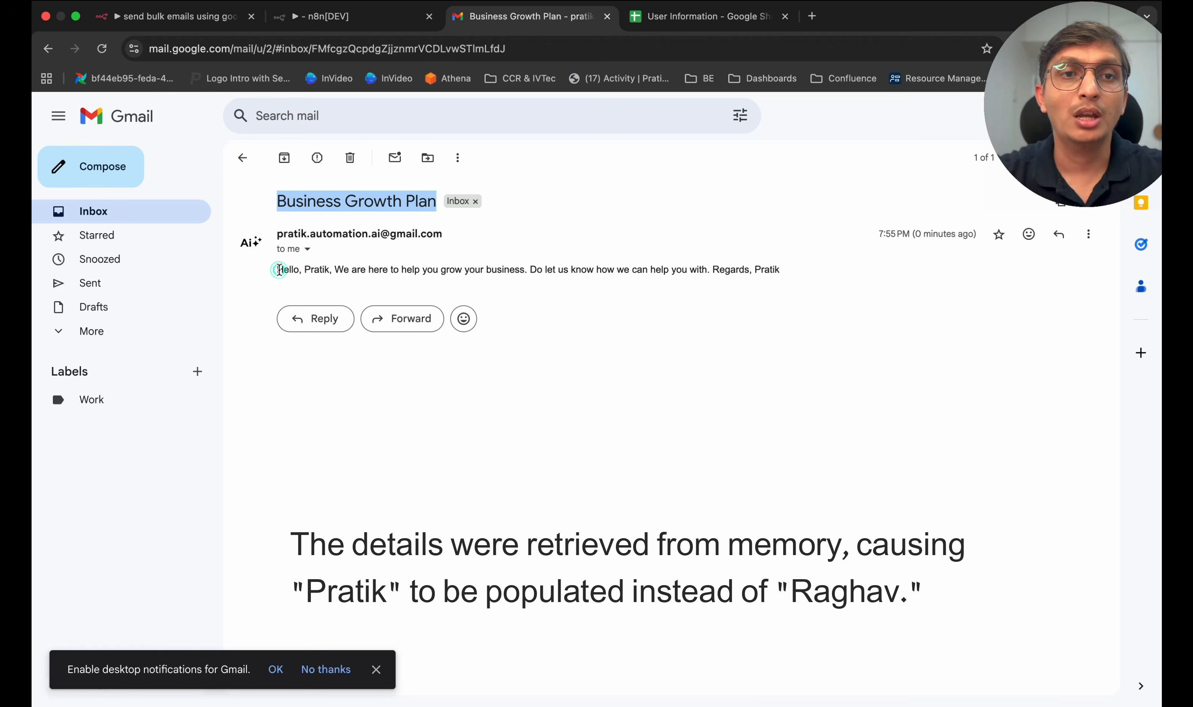
drag(277, 269, 551, 310)
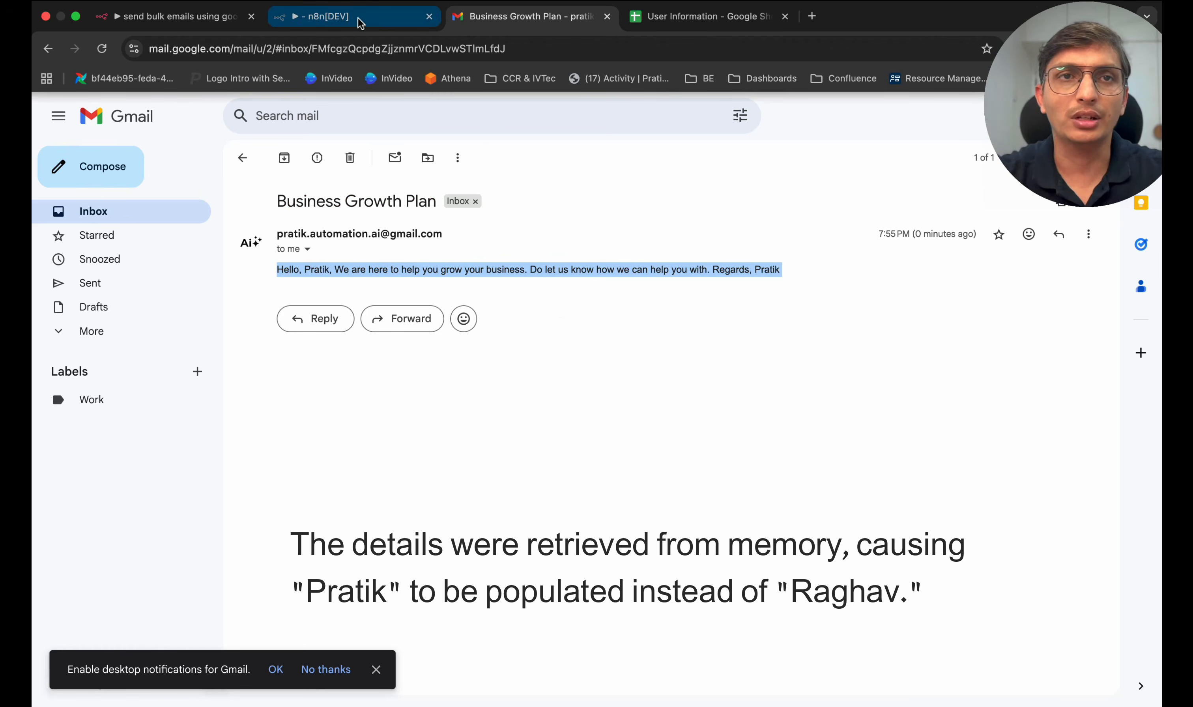
Step: Close the Send a message node in n8n and check the Email Sent column in the User Information spreadsheet
click(330, 16)
key(Escape)
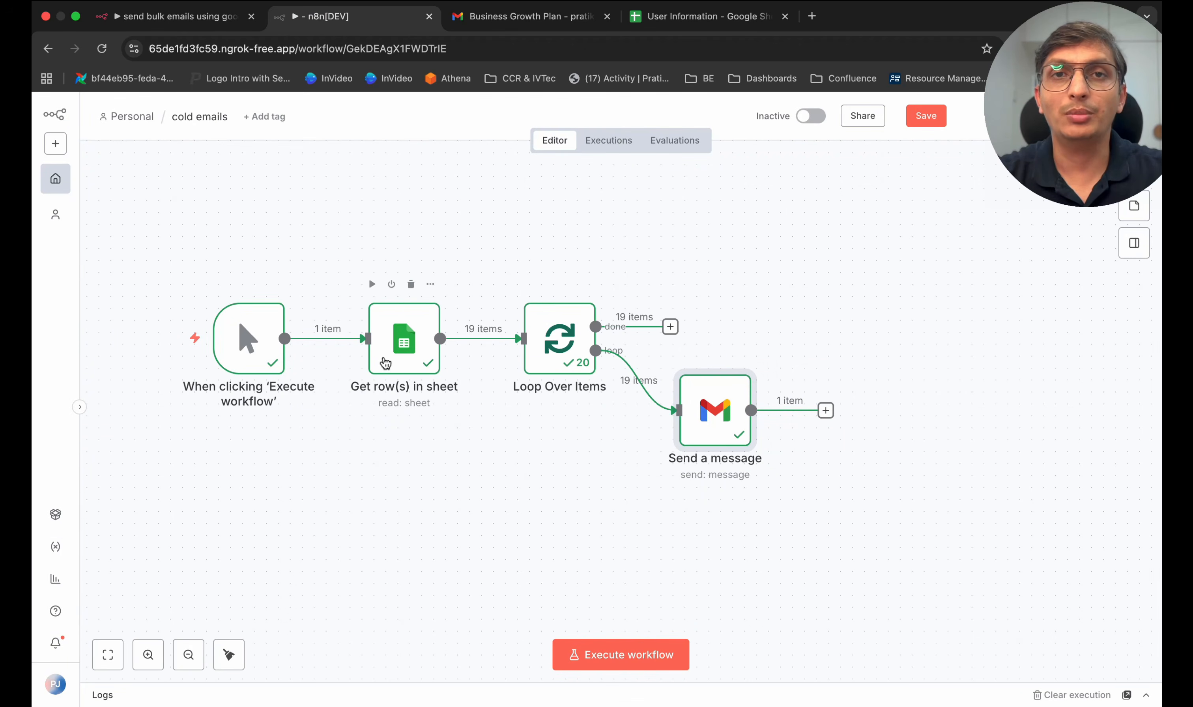
click(690, 18)
click(565, 240)
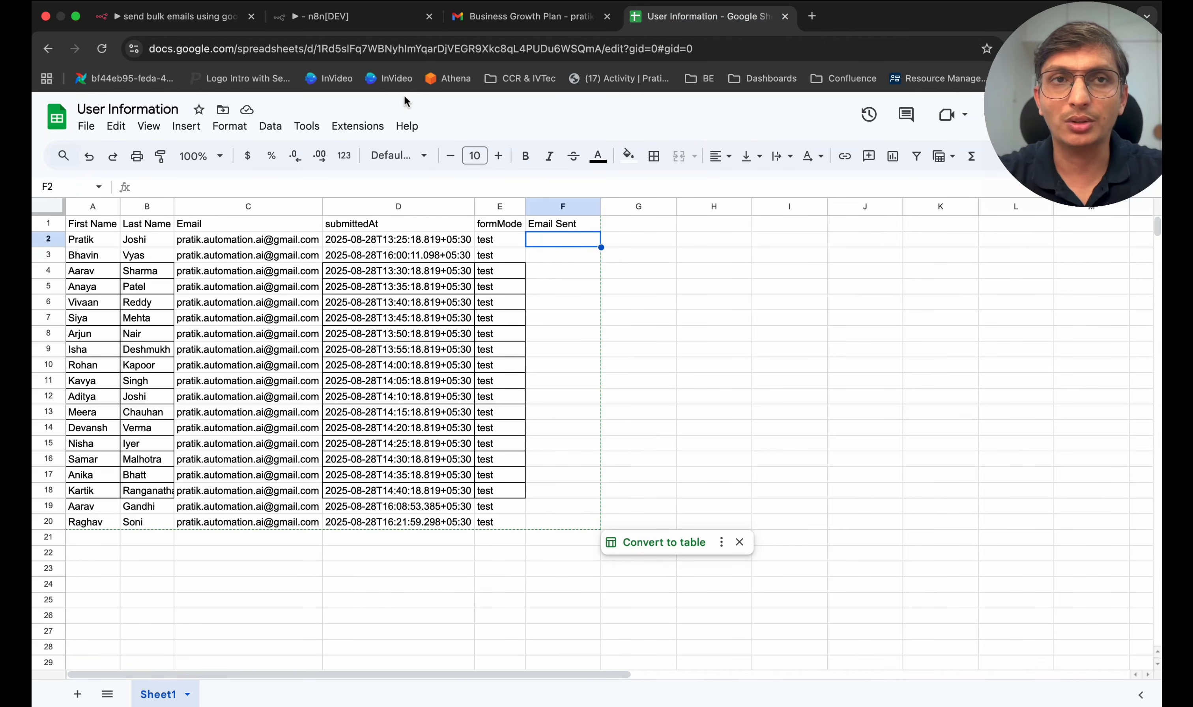
Step: Add a Google Sheets "Update row in sheet" node after the Send a message node in the n8n workflow
click(372, 16)
click(826, 410)
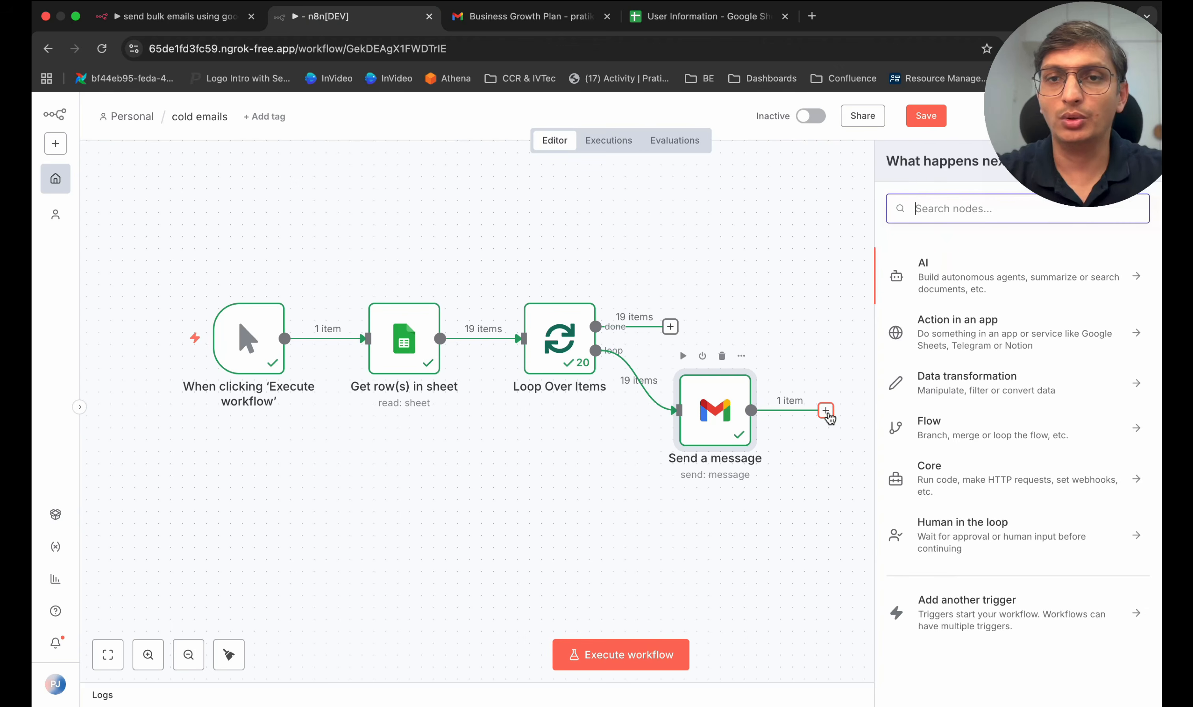
text(google sheet)
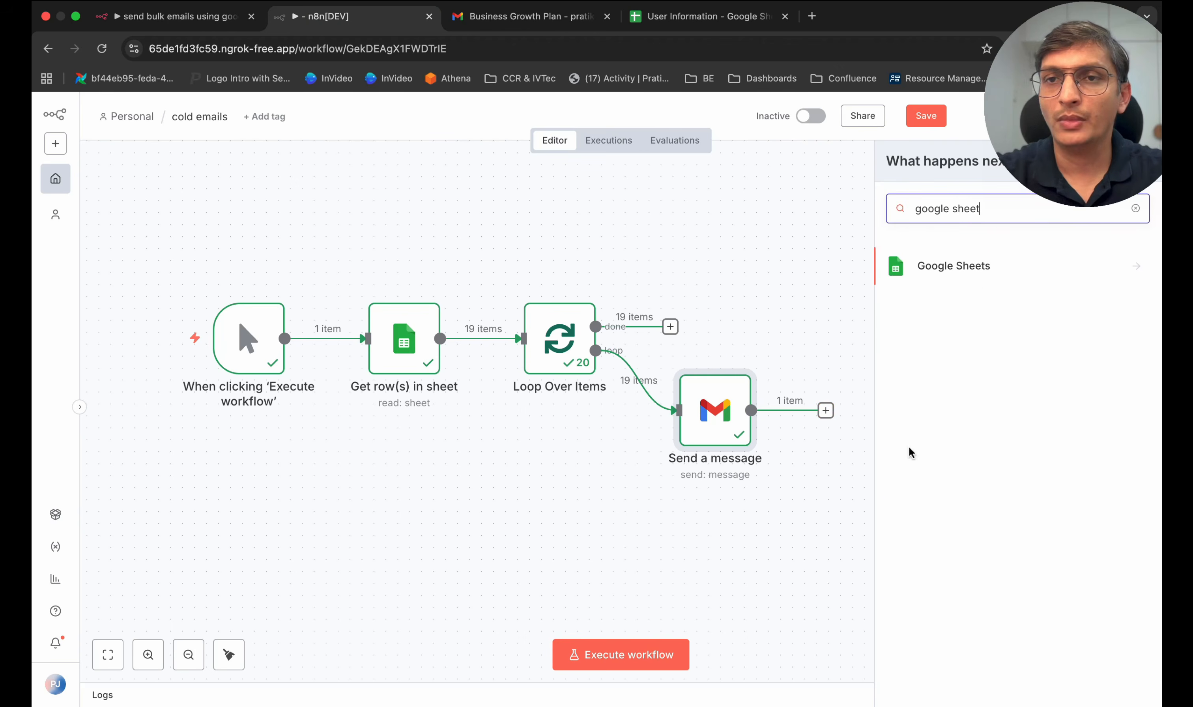
click(980, 265)
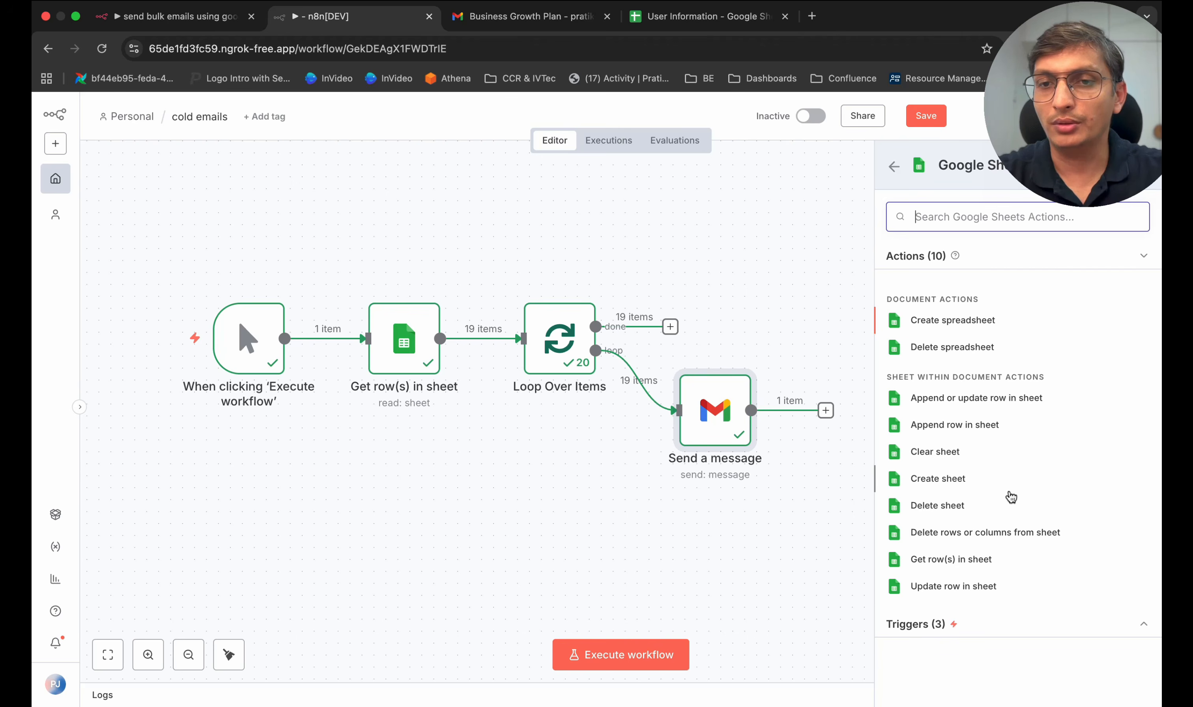
click(974, 589)
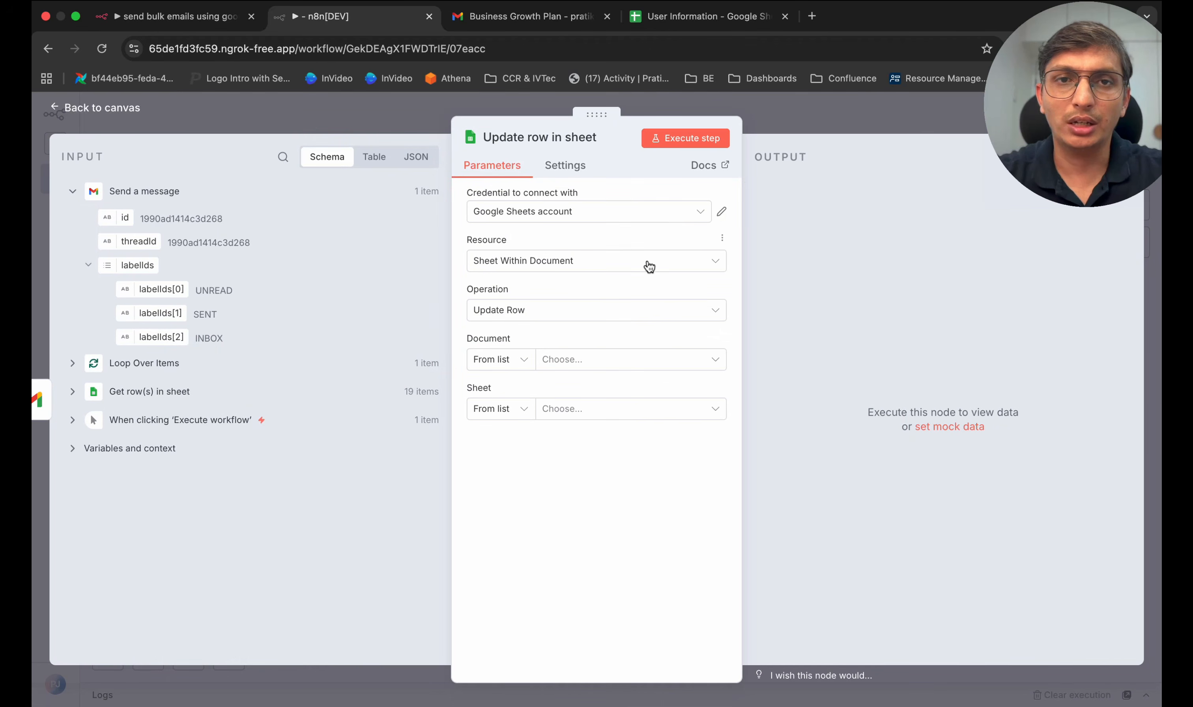
Step: Point the Update row node to the User Information document and its Sheet1 sheet
click(631, 364)
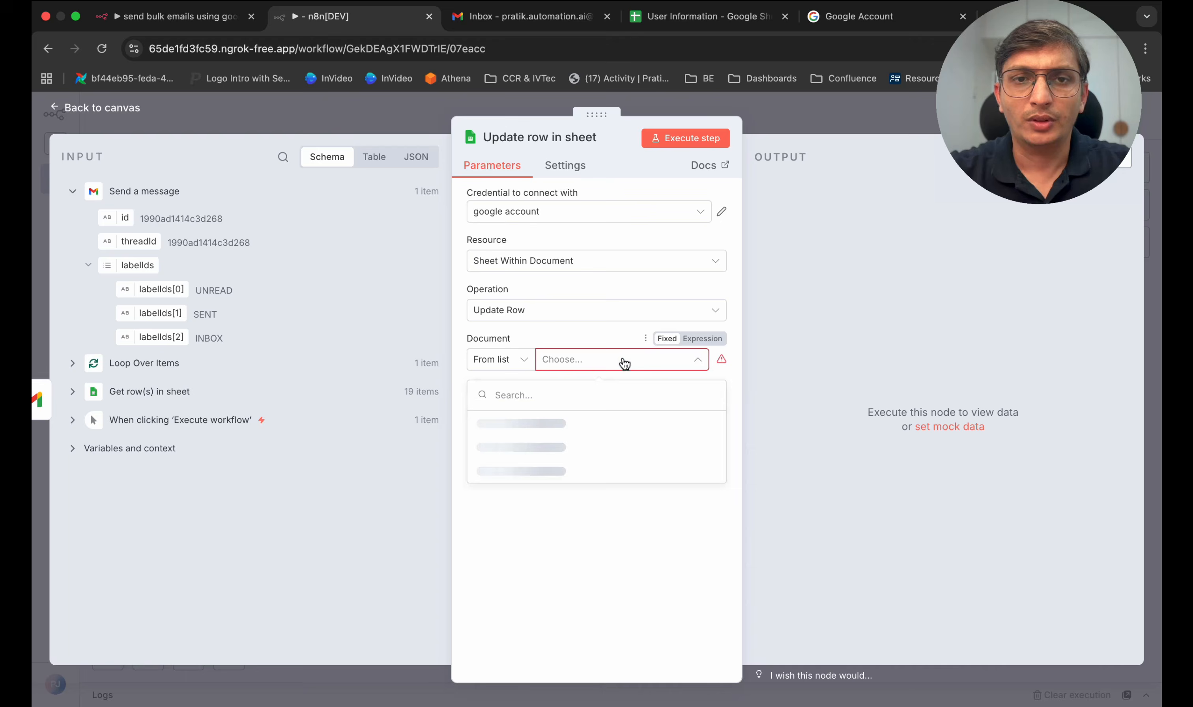
click(582, 426)
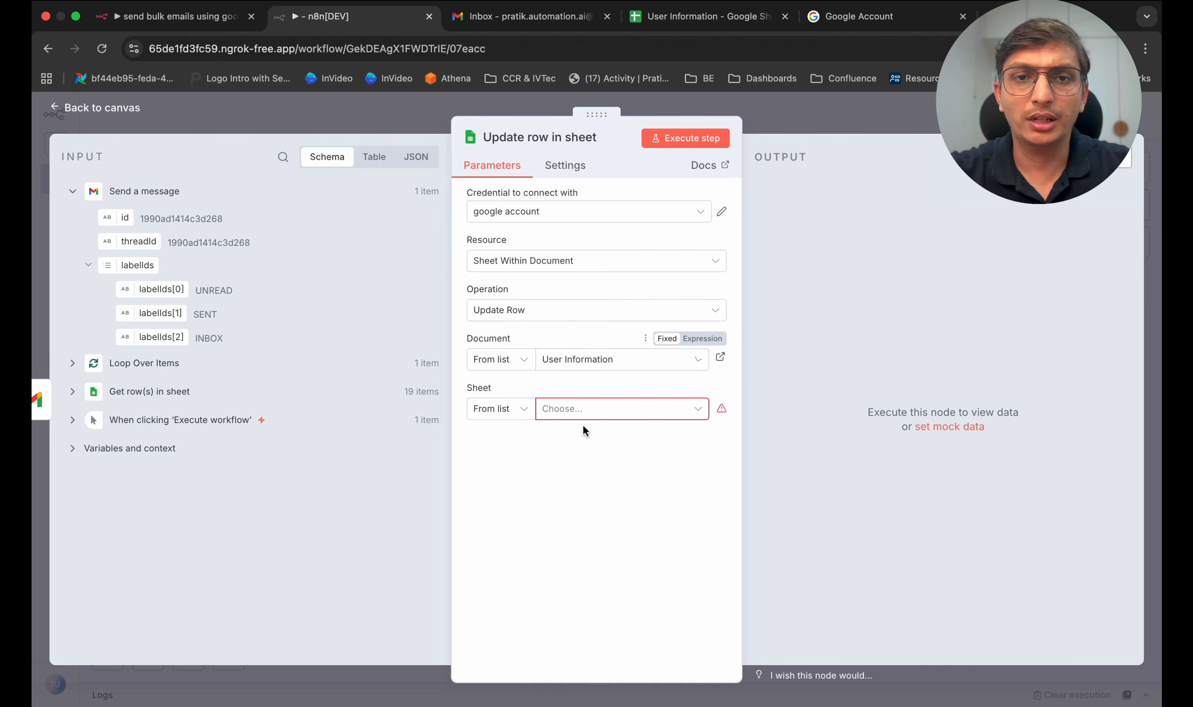
click(611, 417)
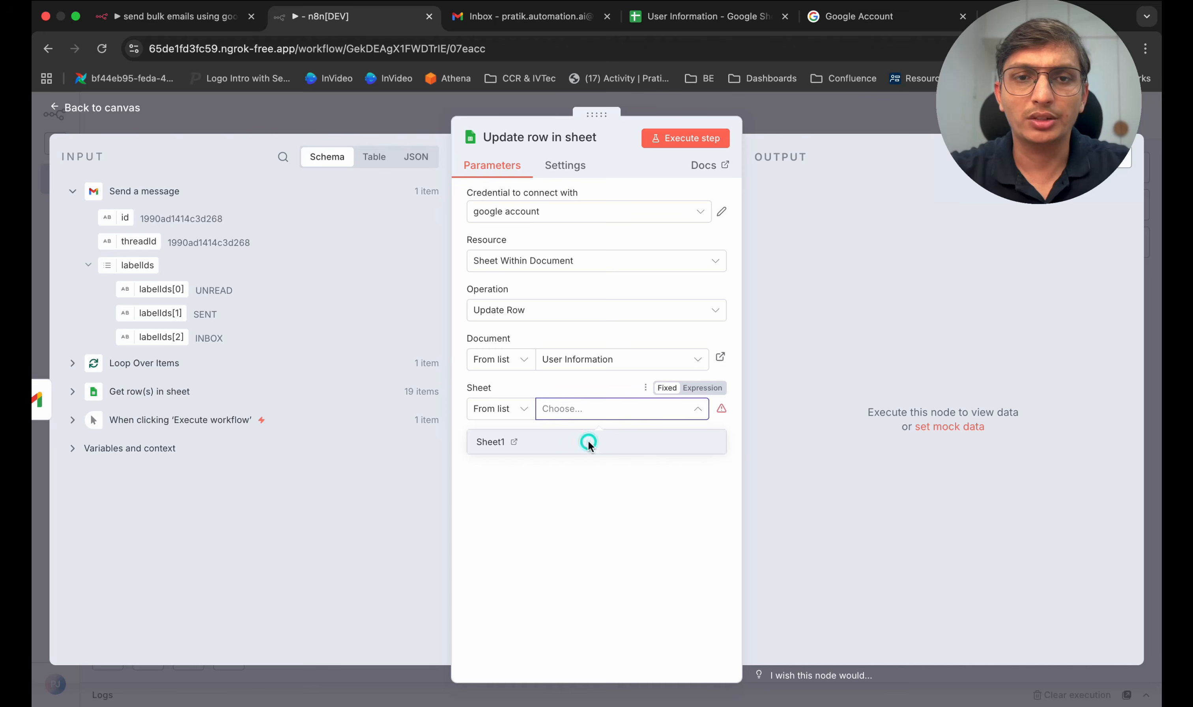
click(593, 440)
scroll(635, 409, down, 2)
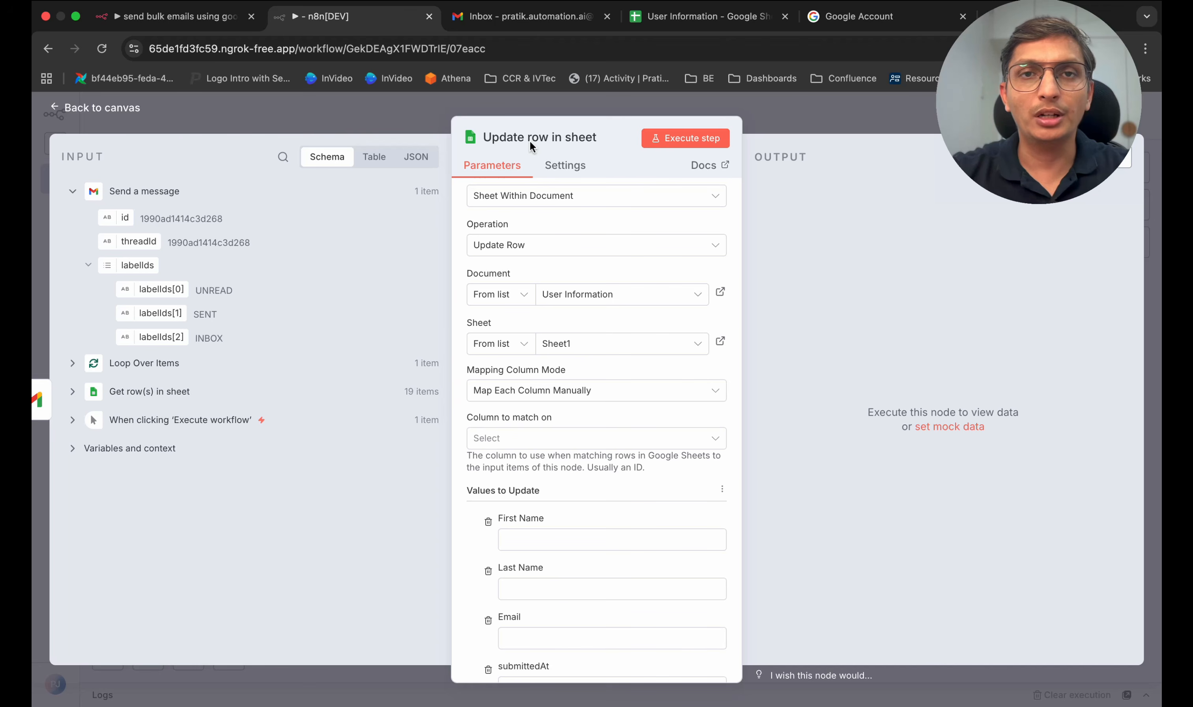
scroll(608, 377, down, 3)
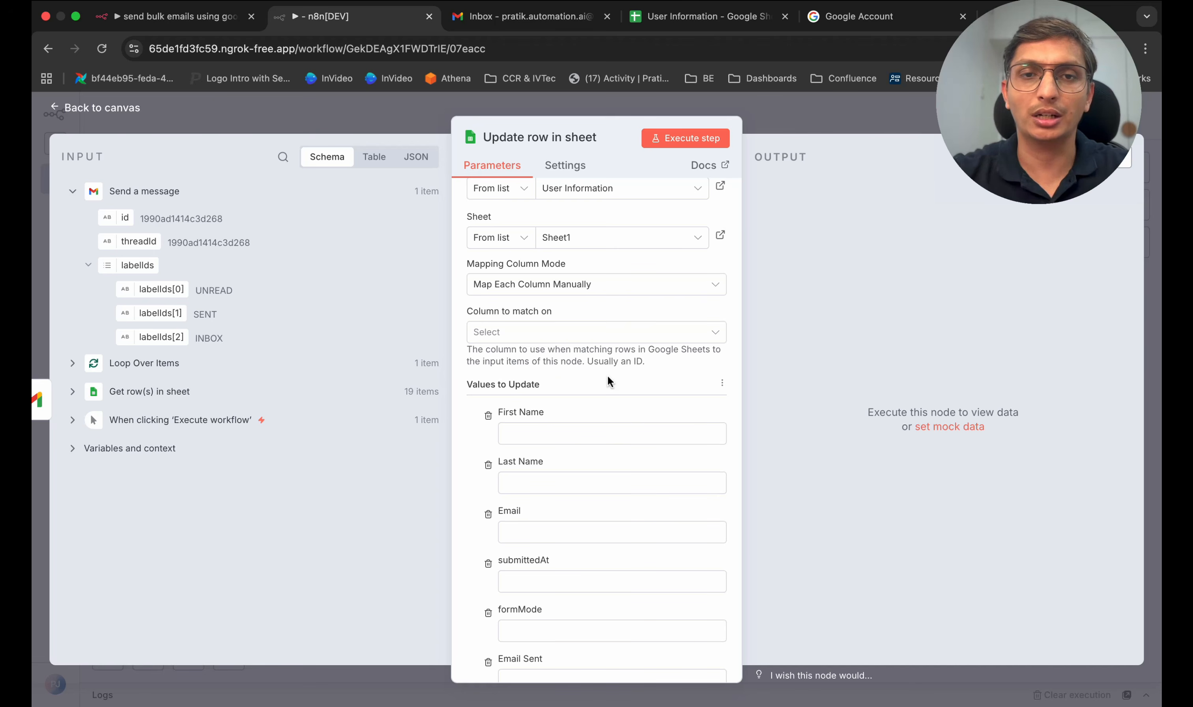
Step: Sign back in to the User Information spreadsheet and compare its column headers with the Update row node's Values to Update fields
click(675, 19)
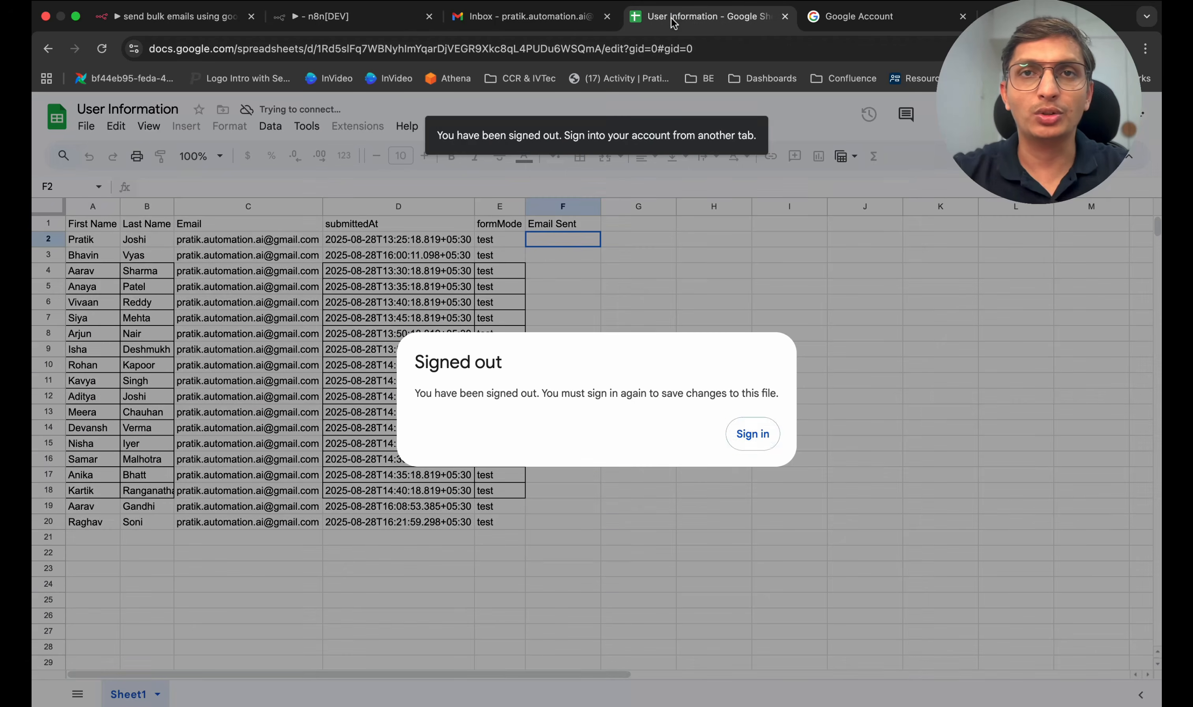
click(754, 434)
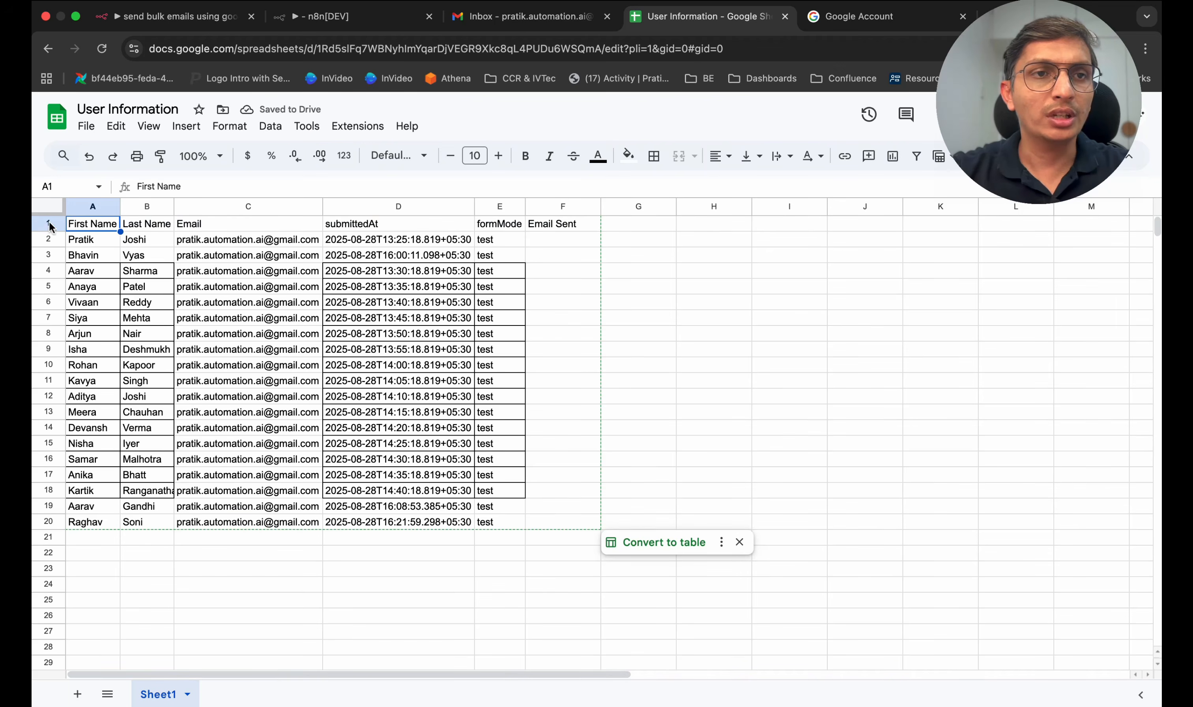
click(146, 225)
click(208, 225)
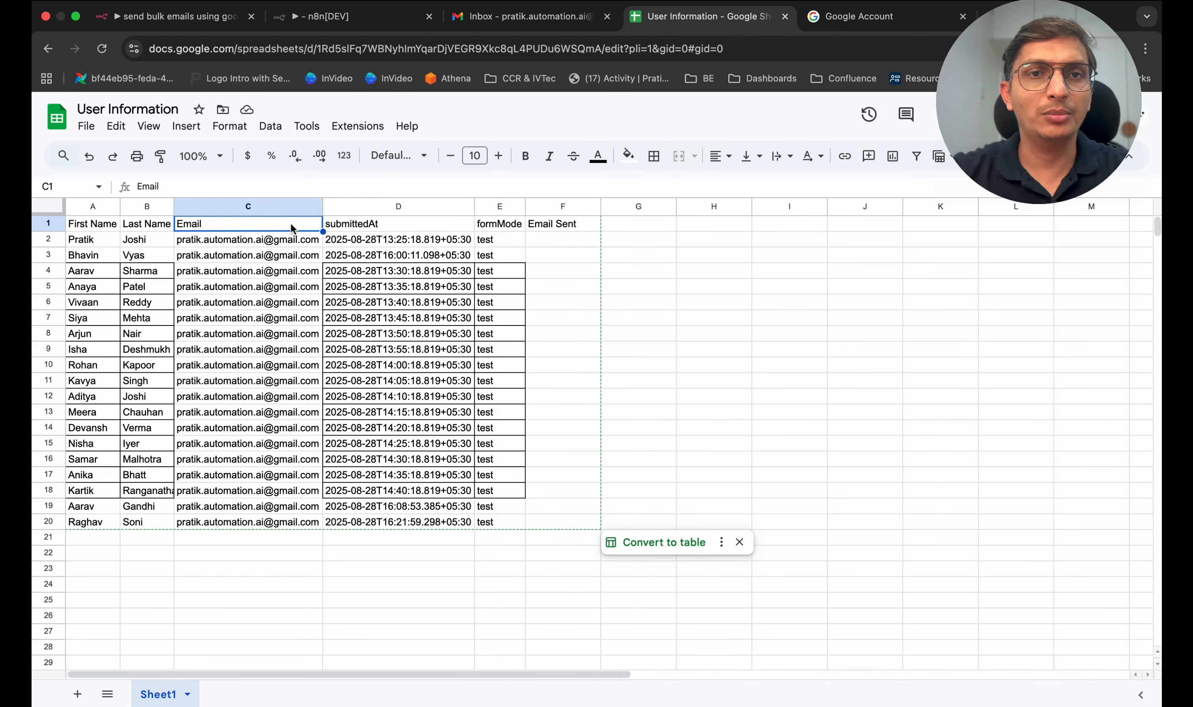
click(375, 227)
click(491, 226)
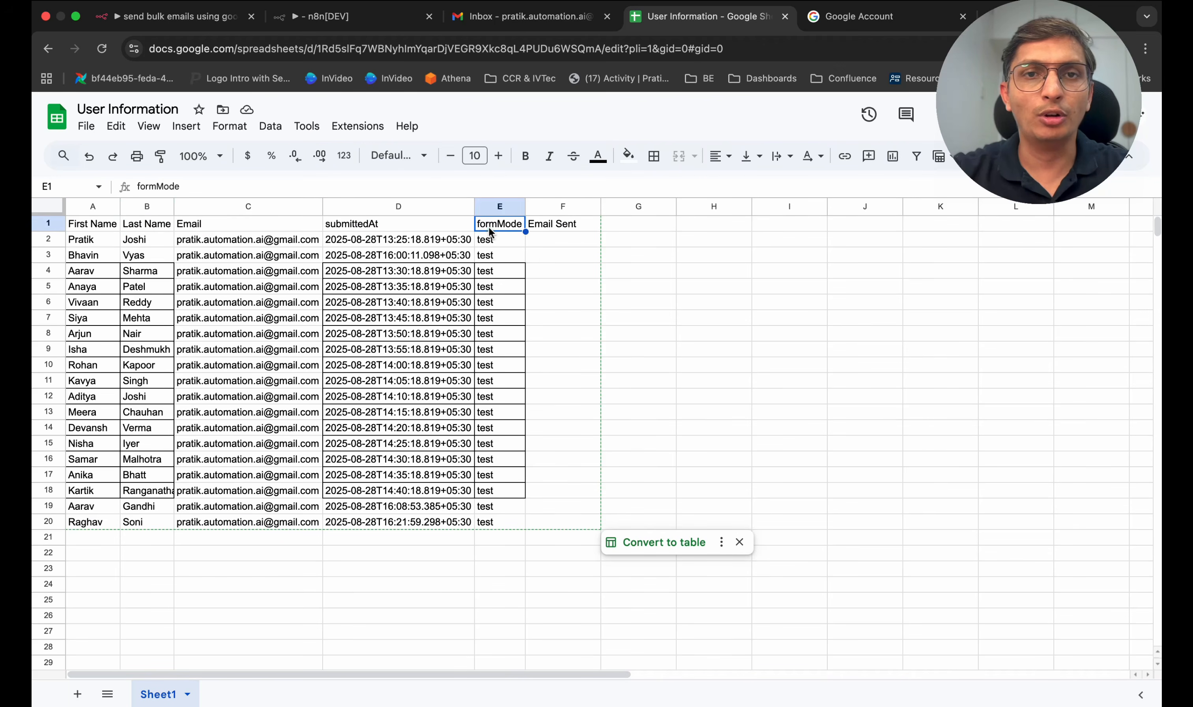
click(568, 225)
click(354, 19)
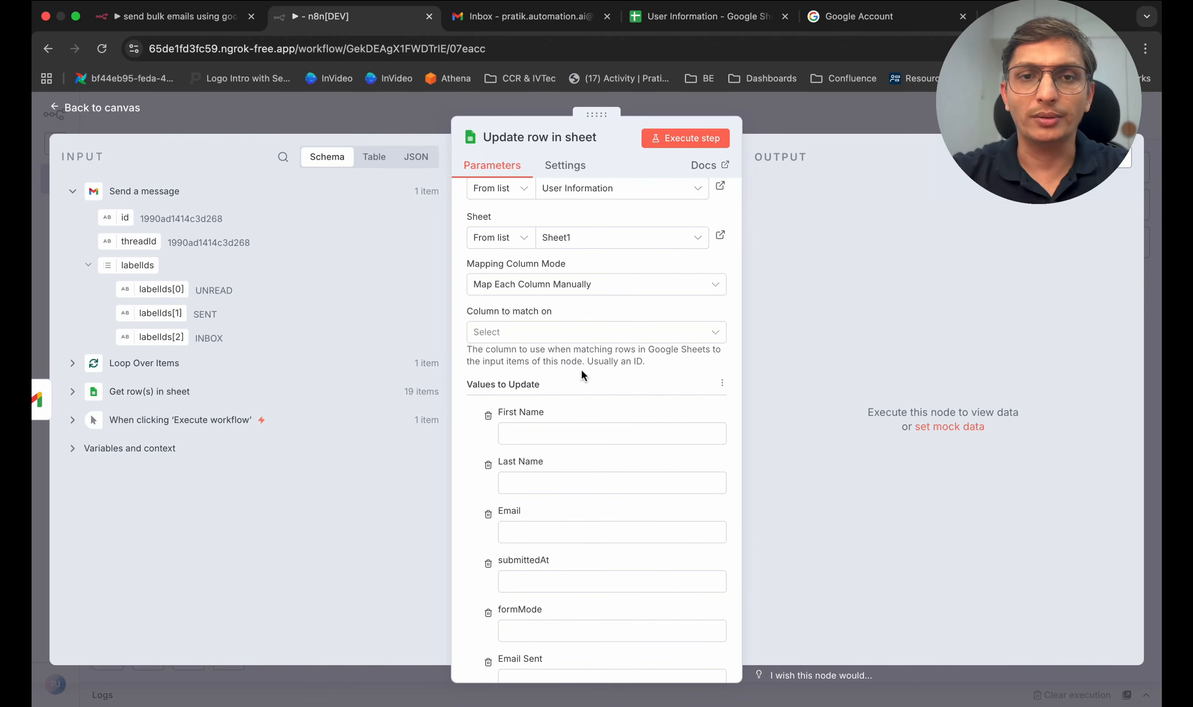
scroll(571, 463, down, 3)
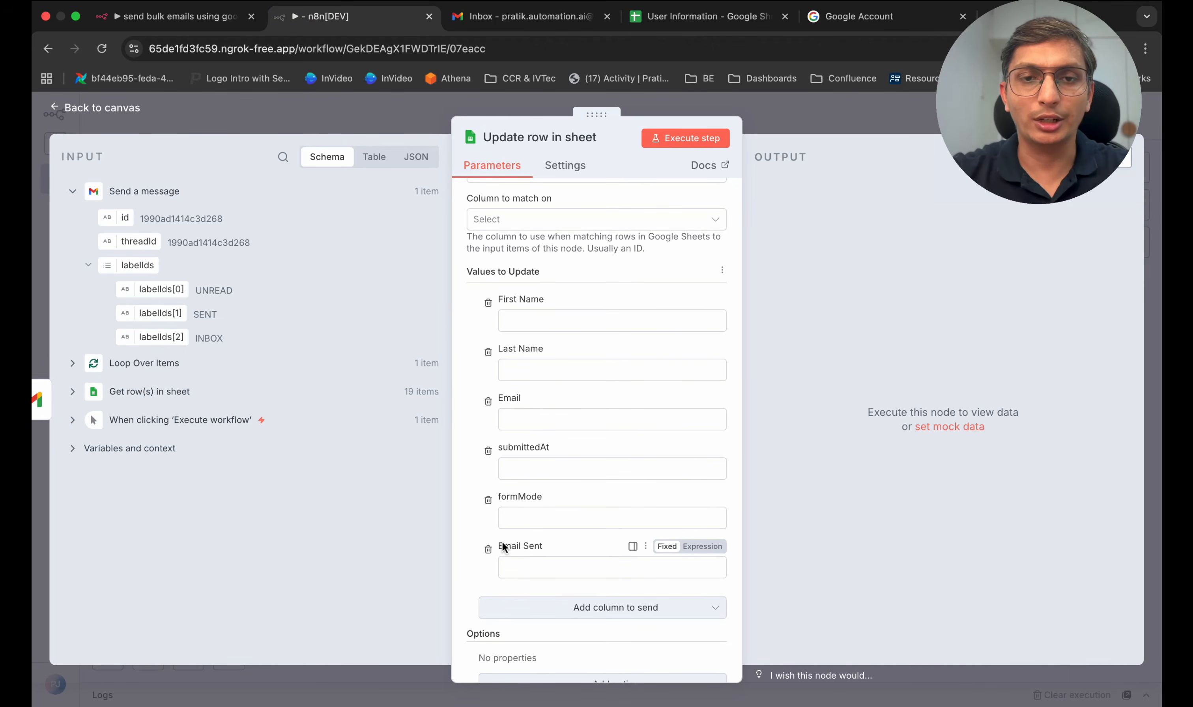
Step: Set the Email Sent value to "Success" in the Update row node's Values to Update
click(546, 567)
text(S)
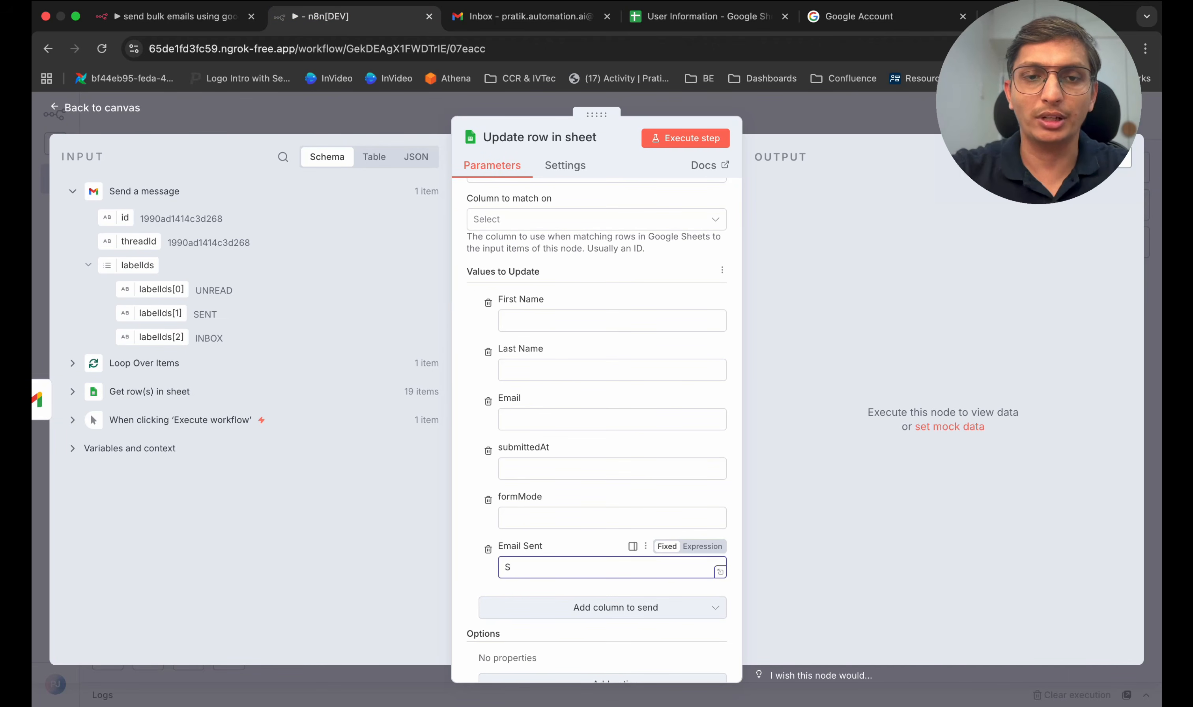
text(uccess)
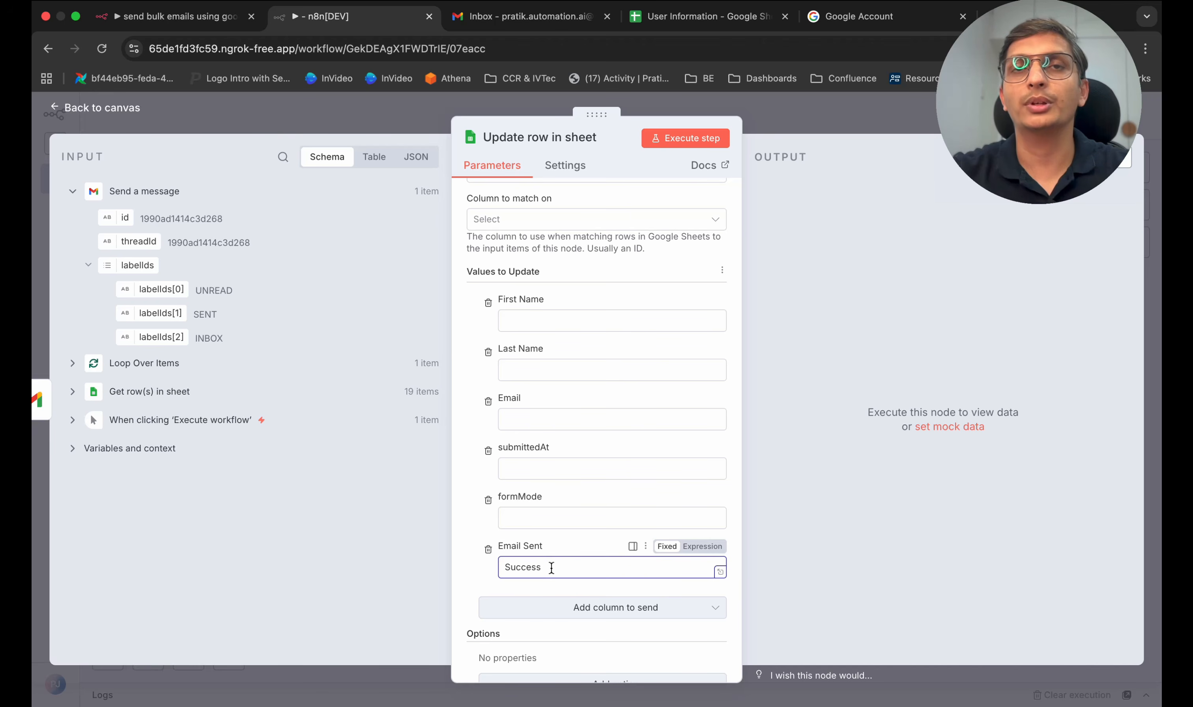
Step: Remove the formMode, submittedAt, Email, Last Name and First Name fields from Values to Update, keeping Map Each Column Manually as the mapping mode
click(488, 500)
click(488, 460)
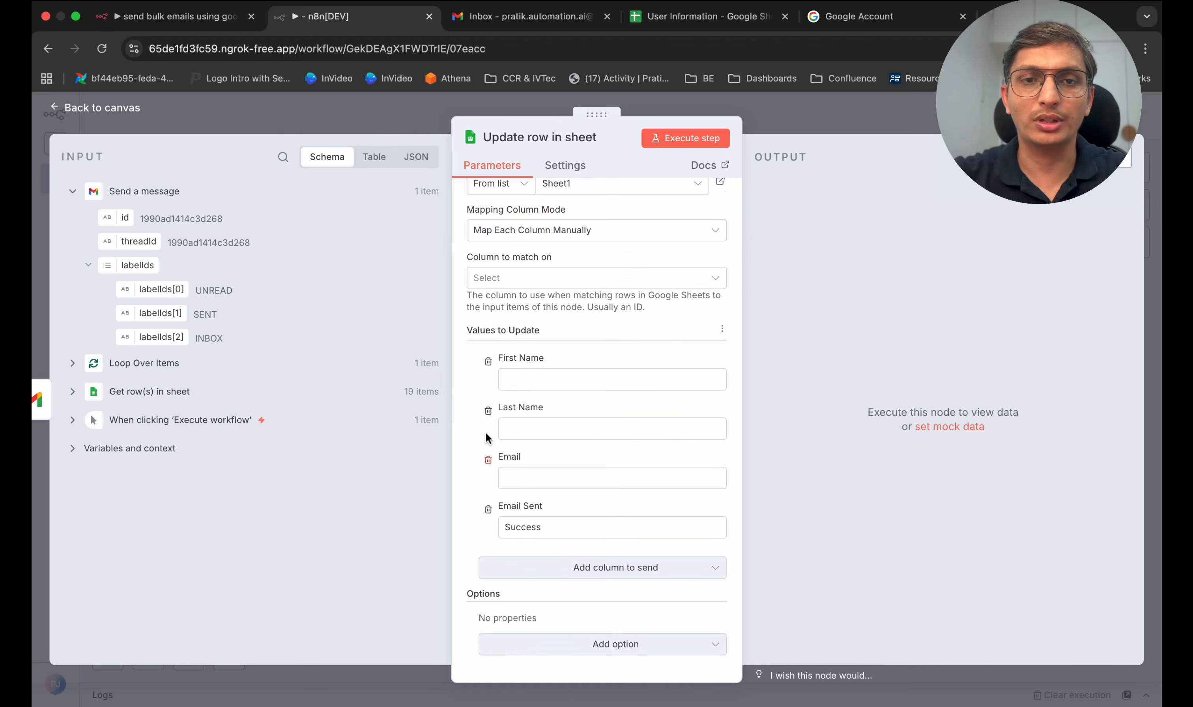
click(488, 461)
click(488, 460)
click(488, 459)
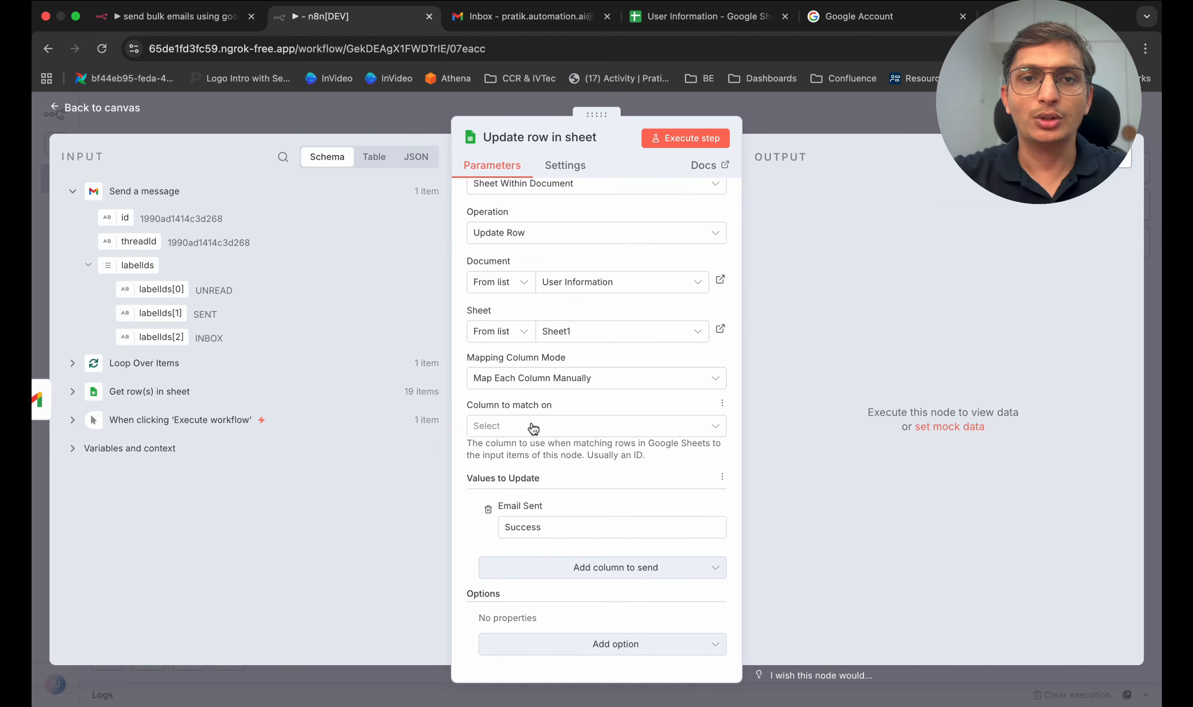
click(609, 381)
click(639, 416)
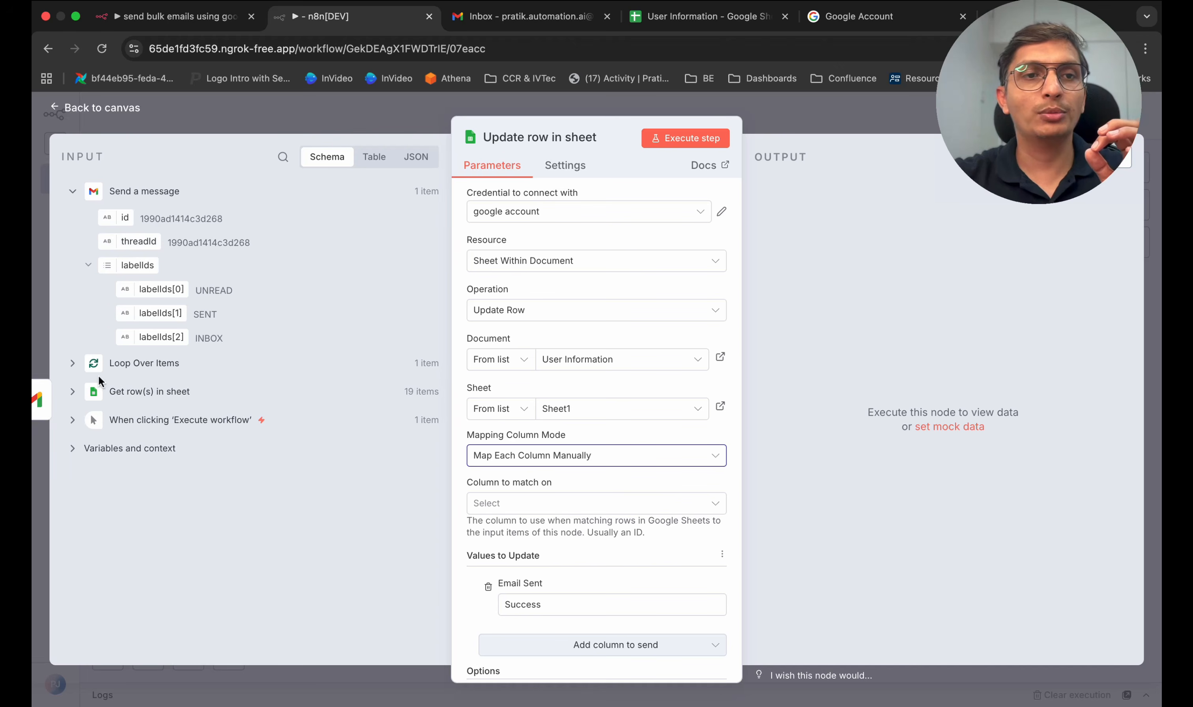
Step: Expand the Get row(s) in sheet fields in the input data and test-run the Update row node
click(72, 391)
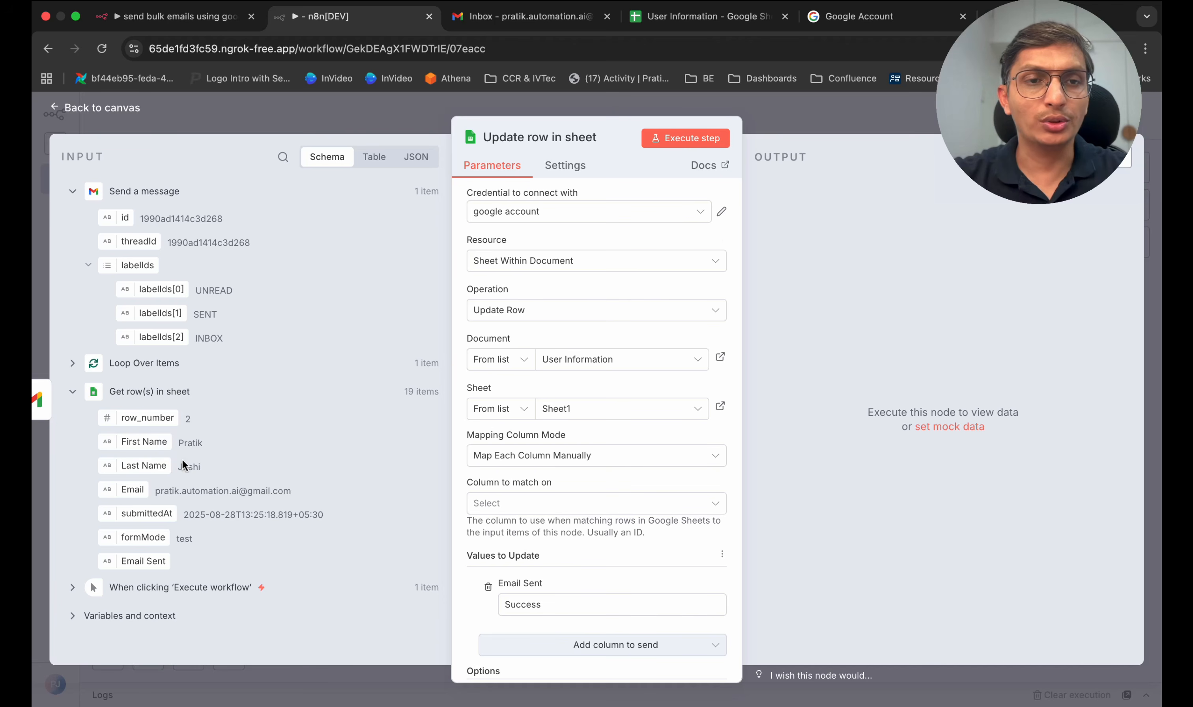
click(695, 136)
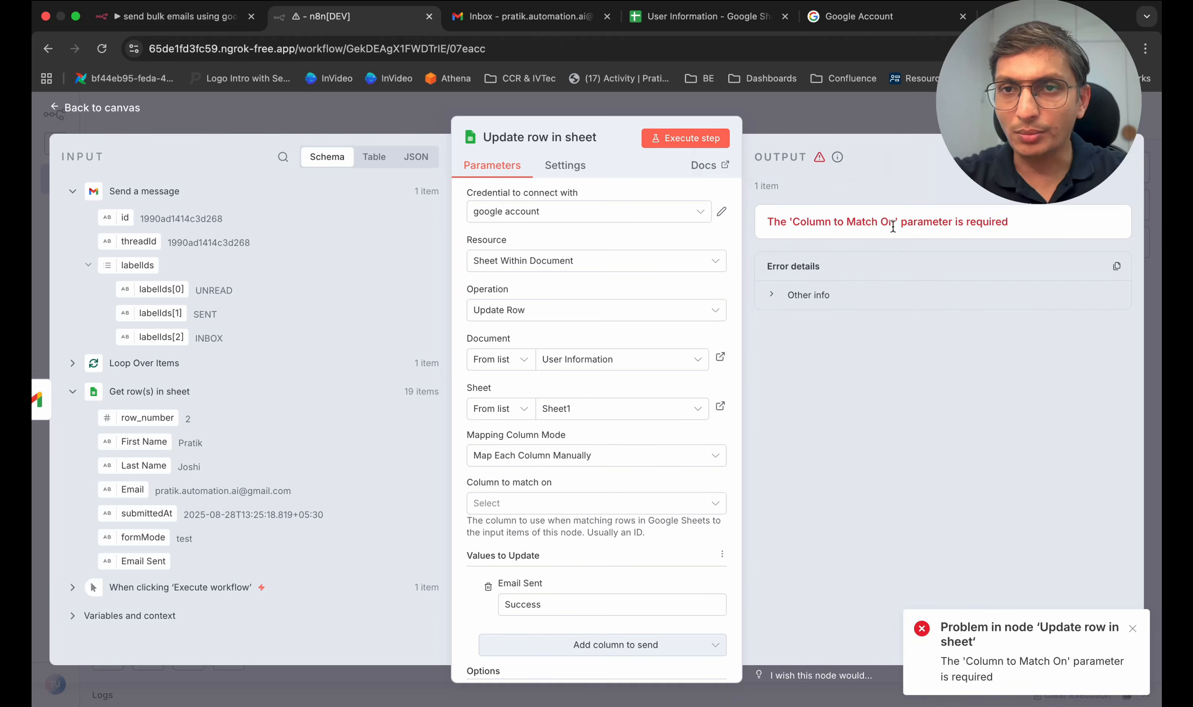
drag(816, 222, 948, 222)
Step: Choose submittedAt as the column to match on and test-run the Update row node again
scroll(620, 405, down, 2)
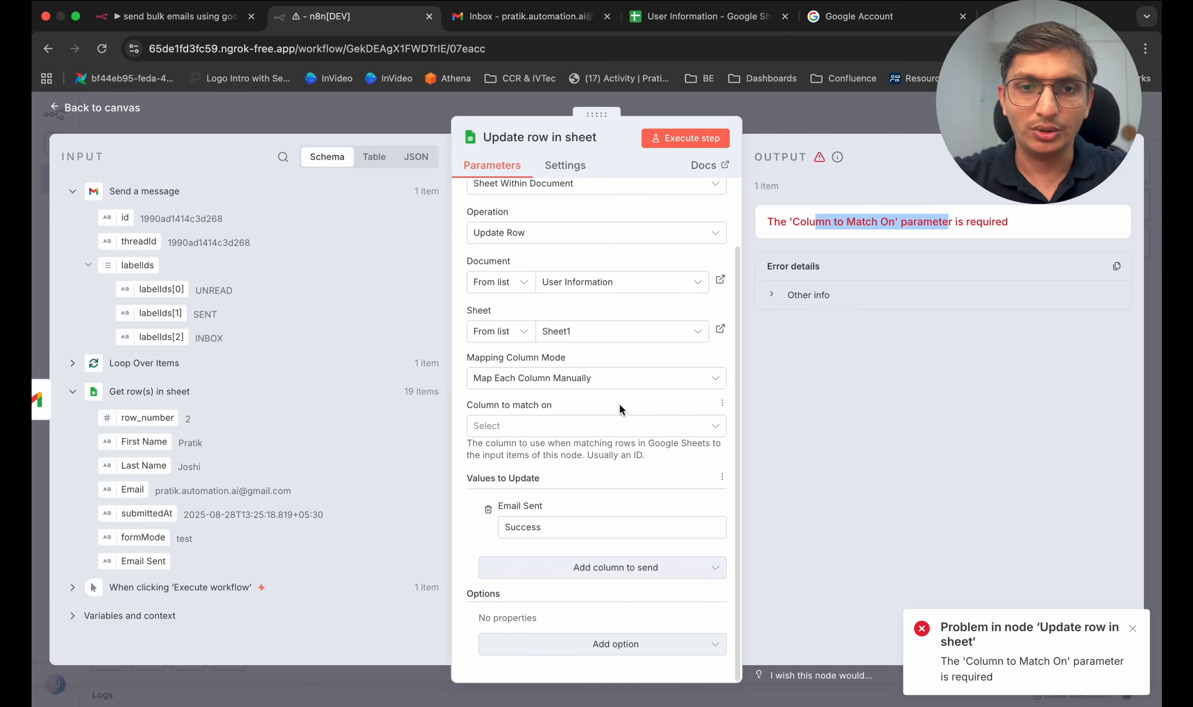
click(560, 427)
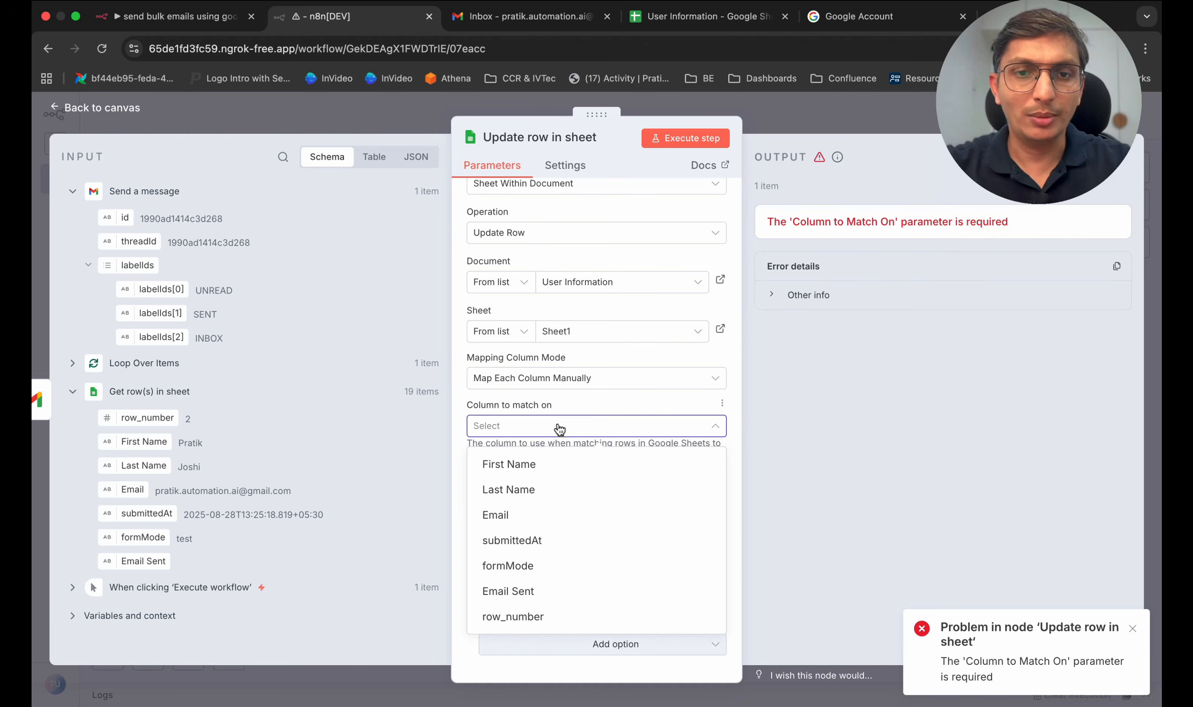
click(532, 540)
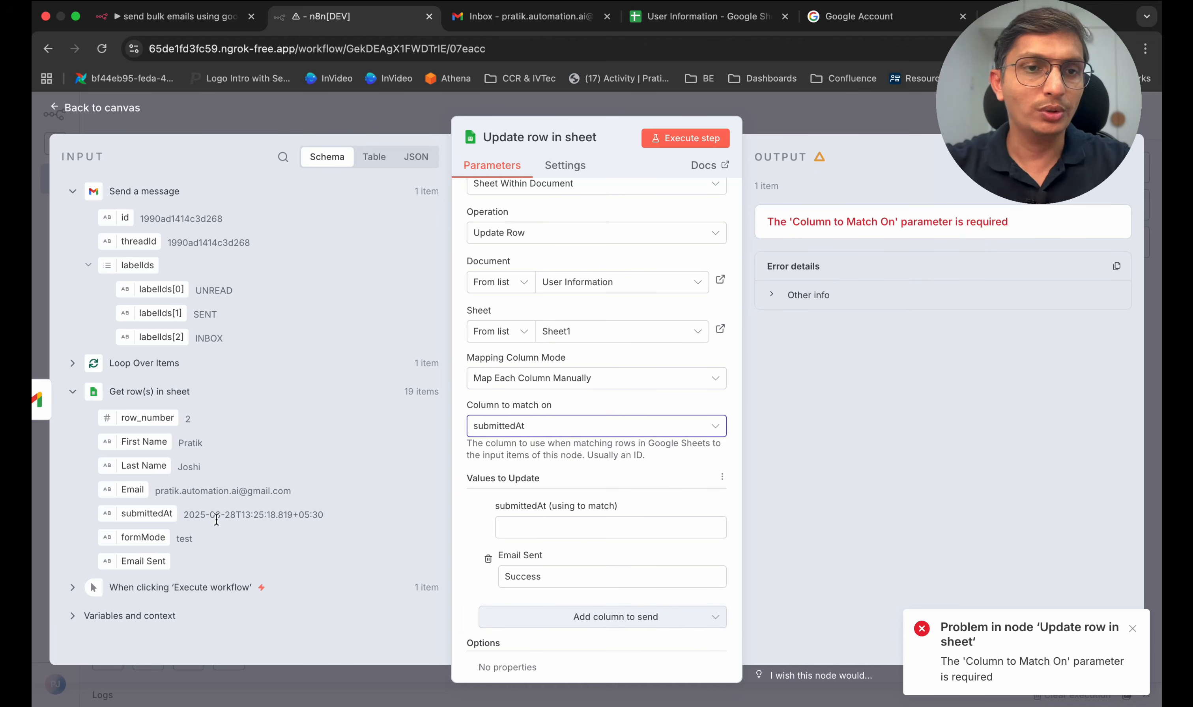
click(185, 516)
drag(184, 516, 330, 514)
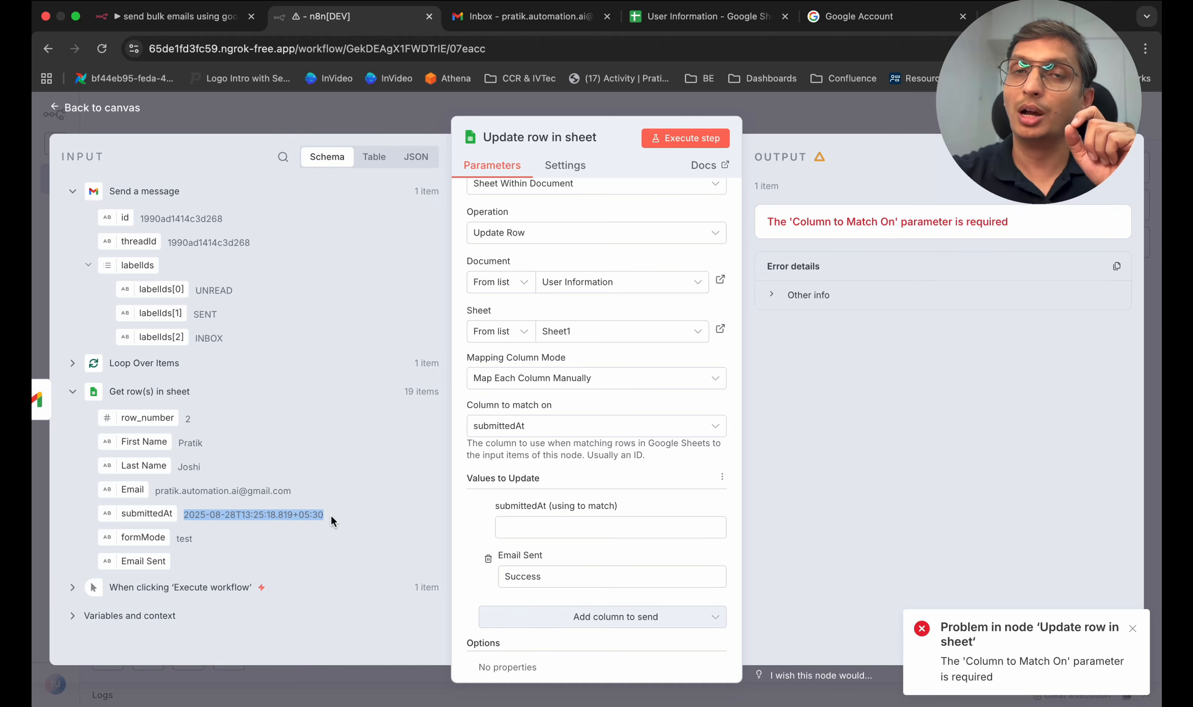
click(677, 137)
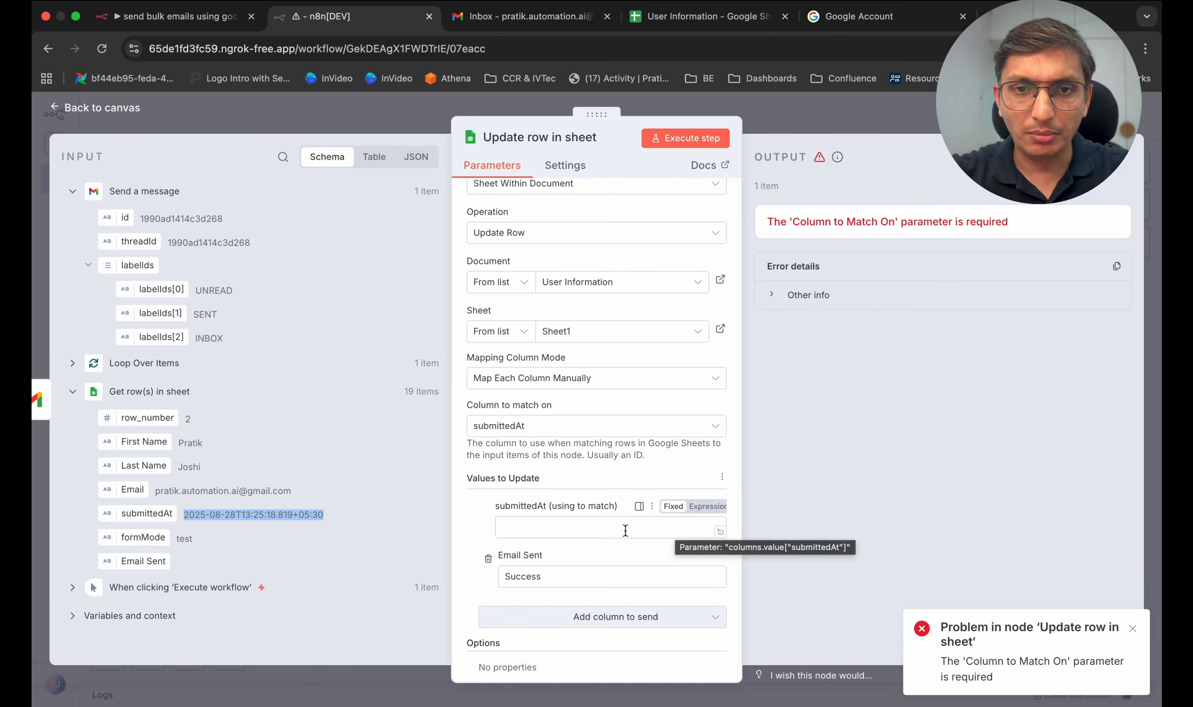
click(627, 425)
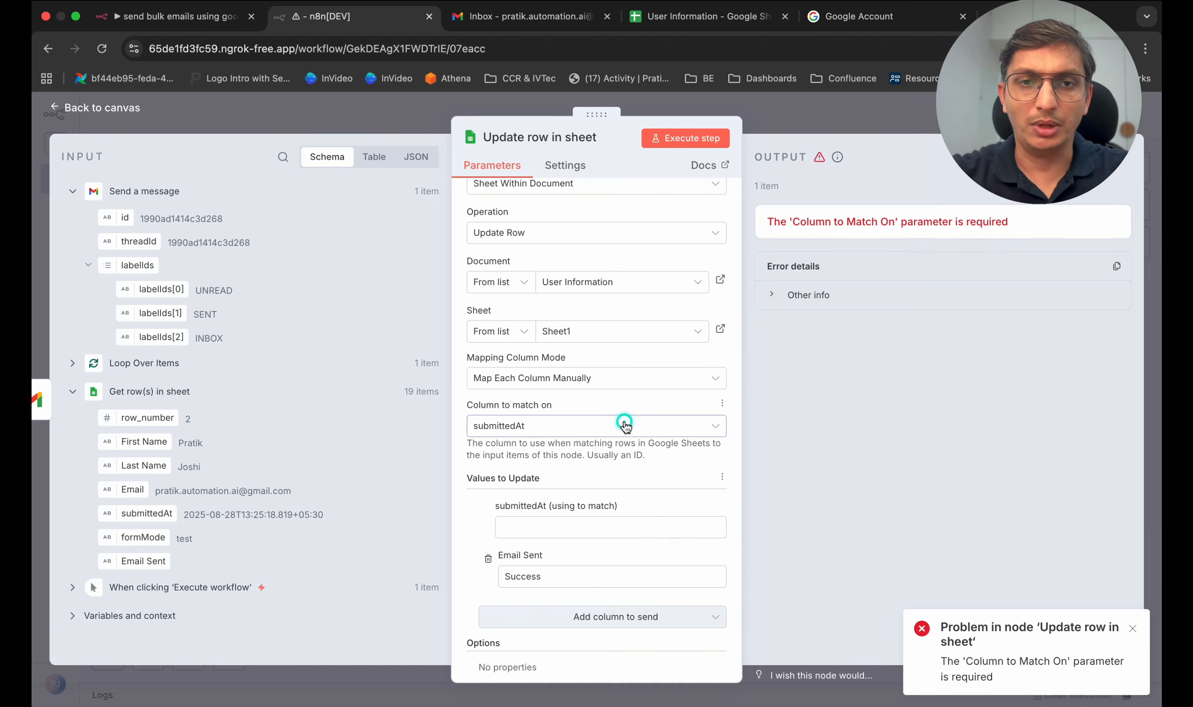
click(592, 540)
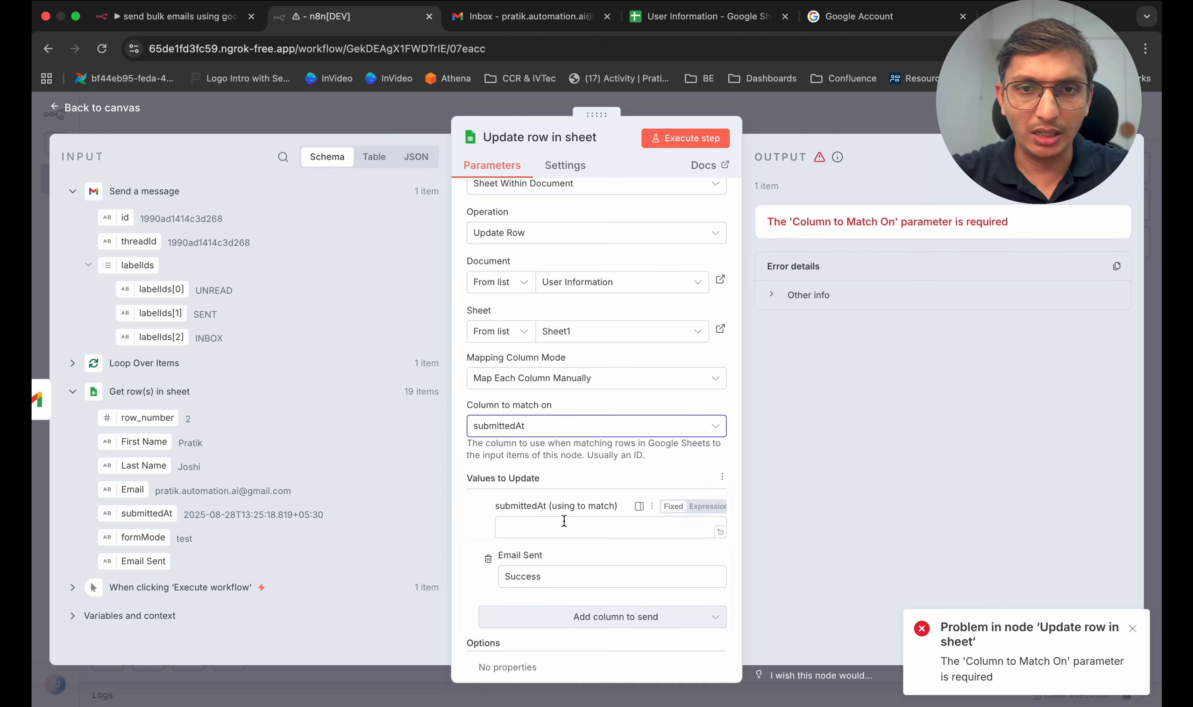
Step: Map the submittedAt match value to the submittedAt field from Get row(s) in sheet and execute the Update row node
click(558, 526)
drag(138, 514, 547, 528)
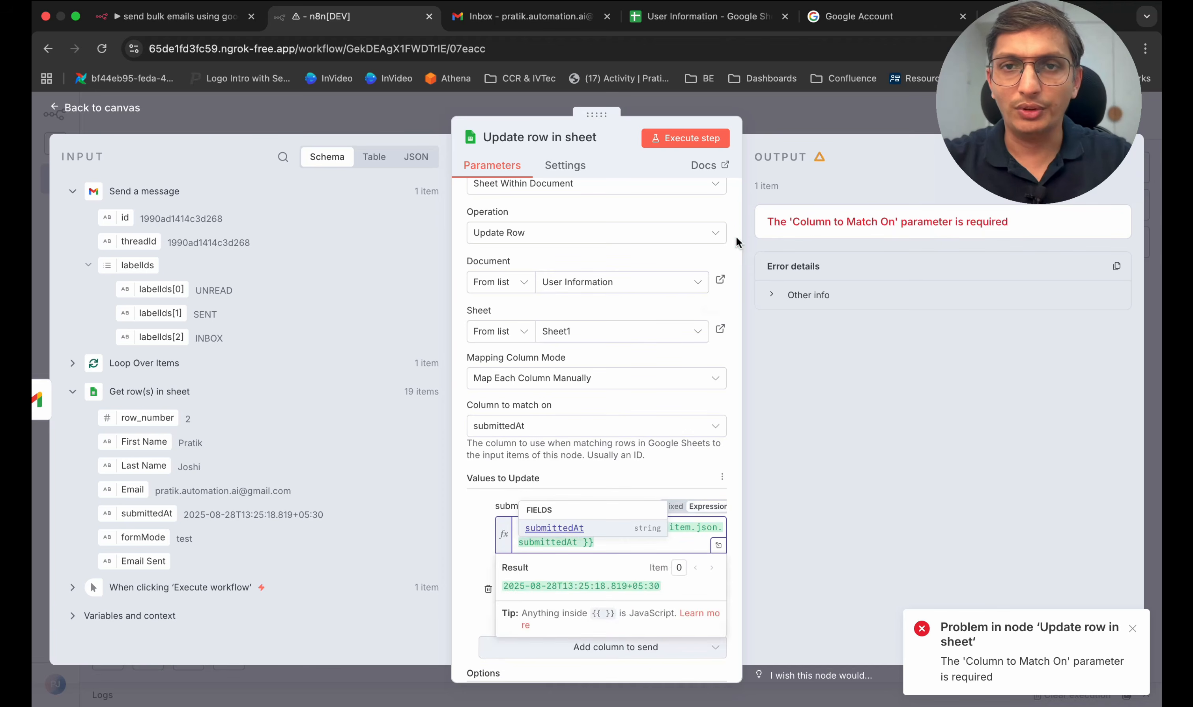
click(736, 220)
click(705, 139)
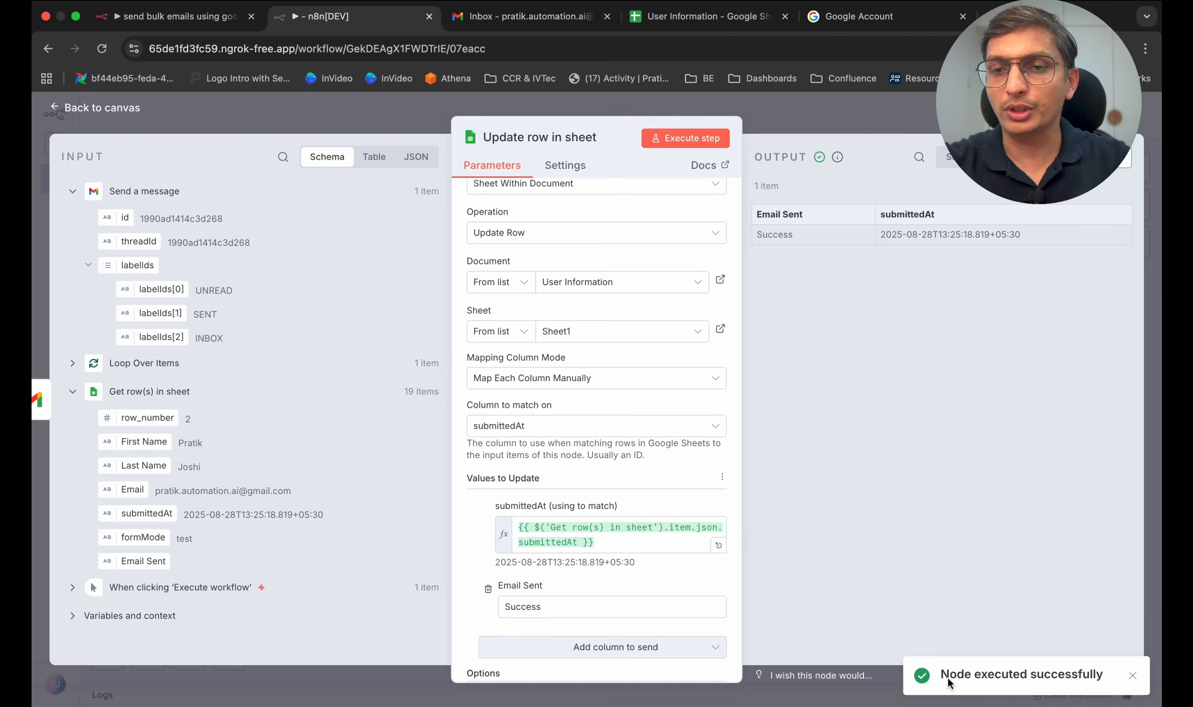
drag(942, 674, 1105, 677)
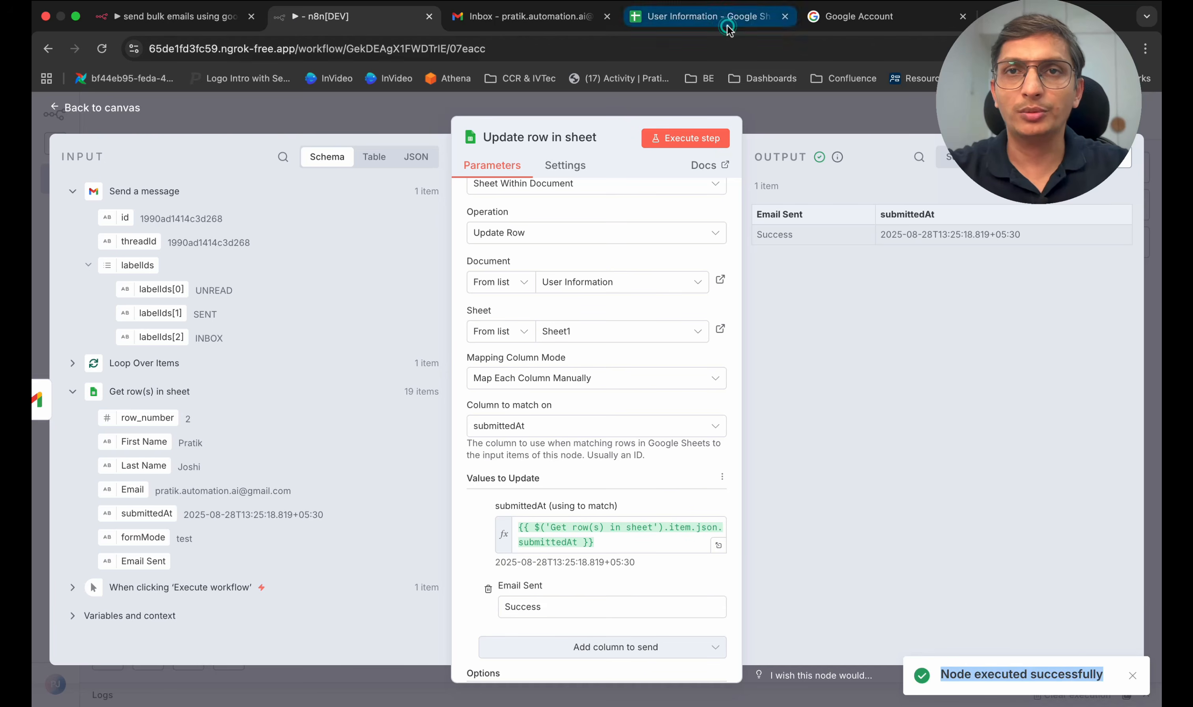
Step: Switch to the User Information spreadsheet and check the Email Sent cell in row 2
click(709, 17)
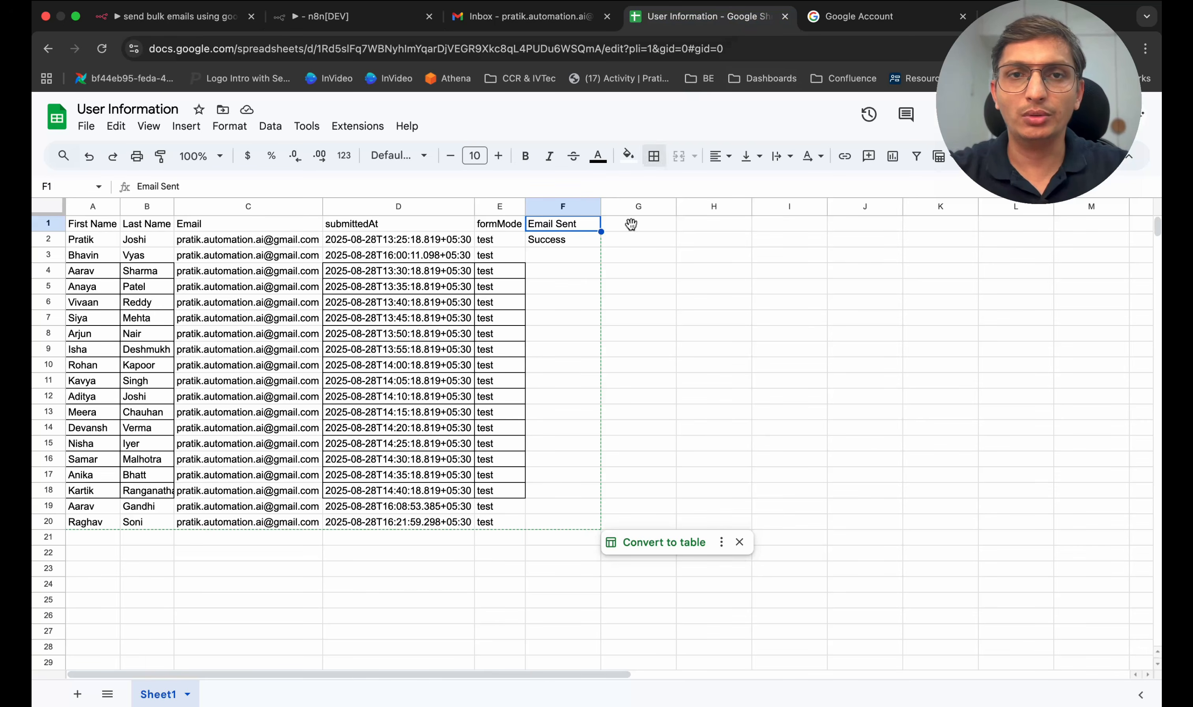
click(49, 239)
click(569, 239)
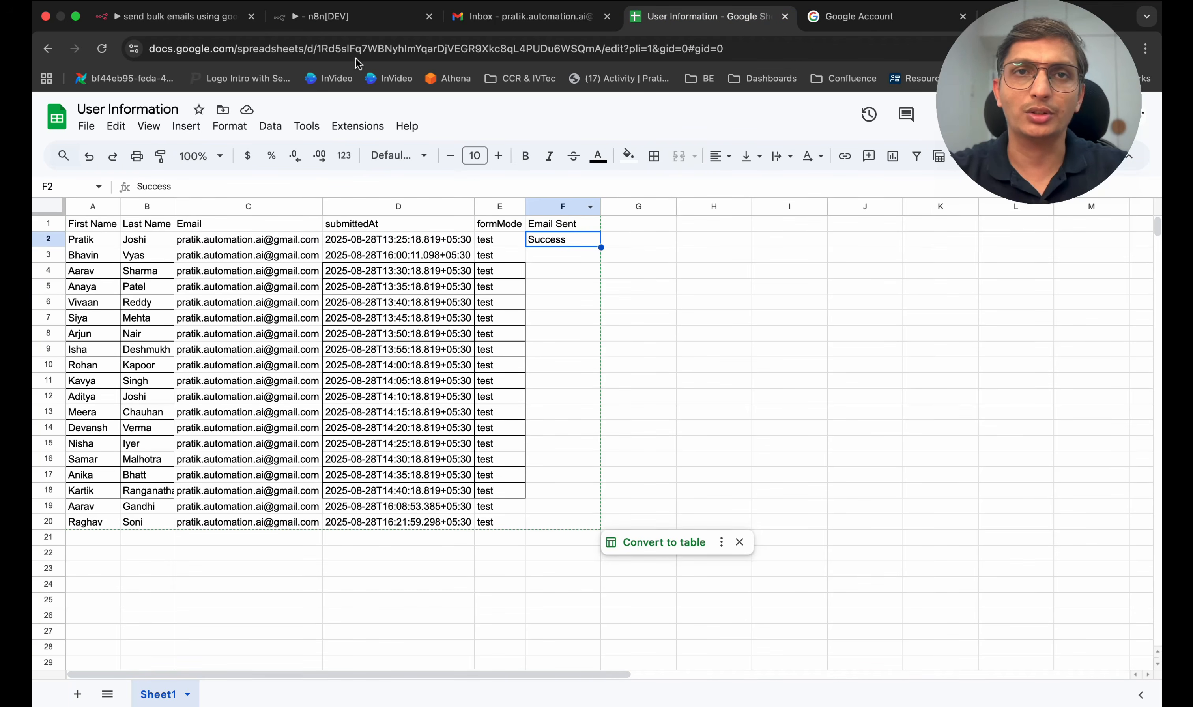
Step: Return to n8n, close the Update row node and connect its output back to the Loop Over Items input
click(356, 16)
click(805, 131)
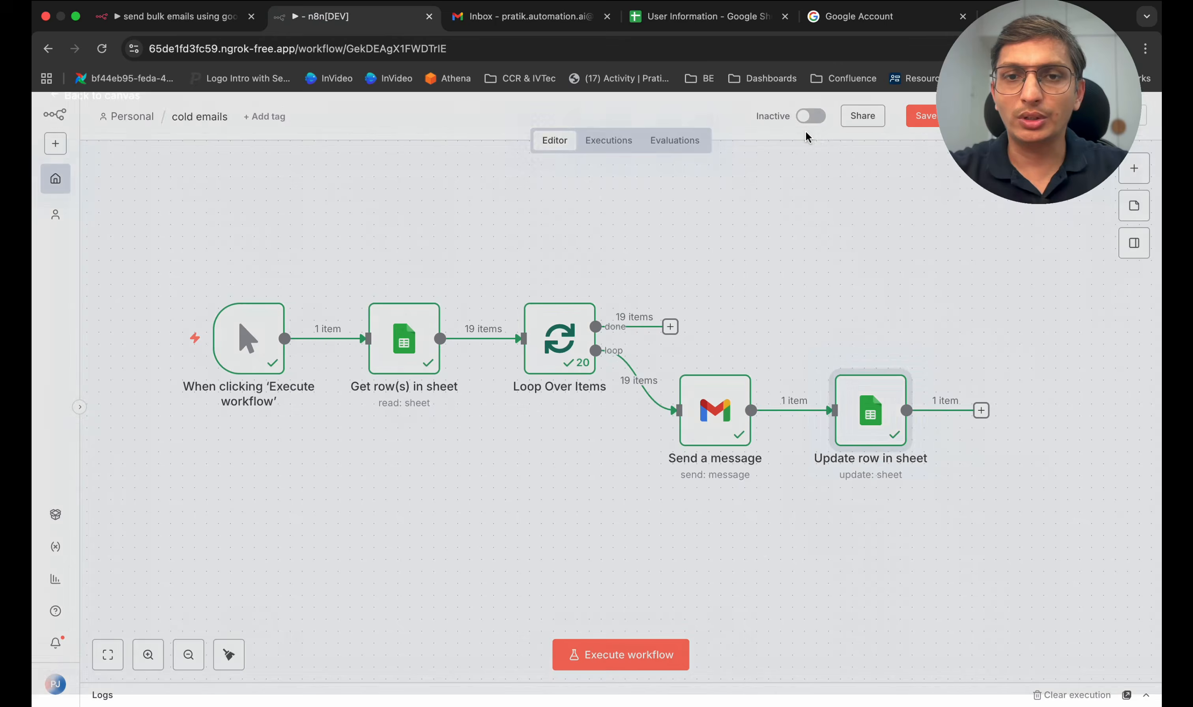
drag(979, 412, 520, 359)
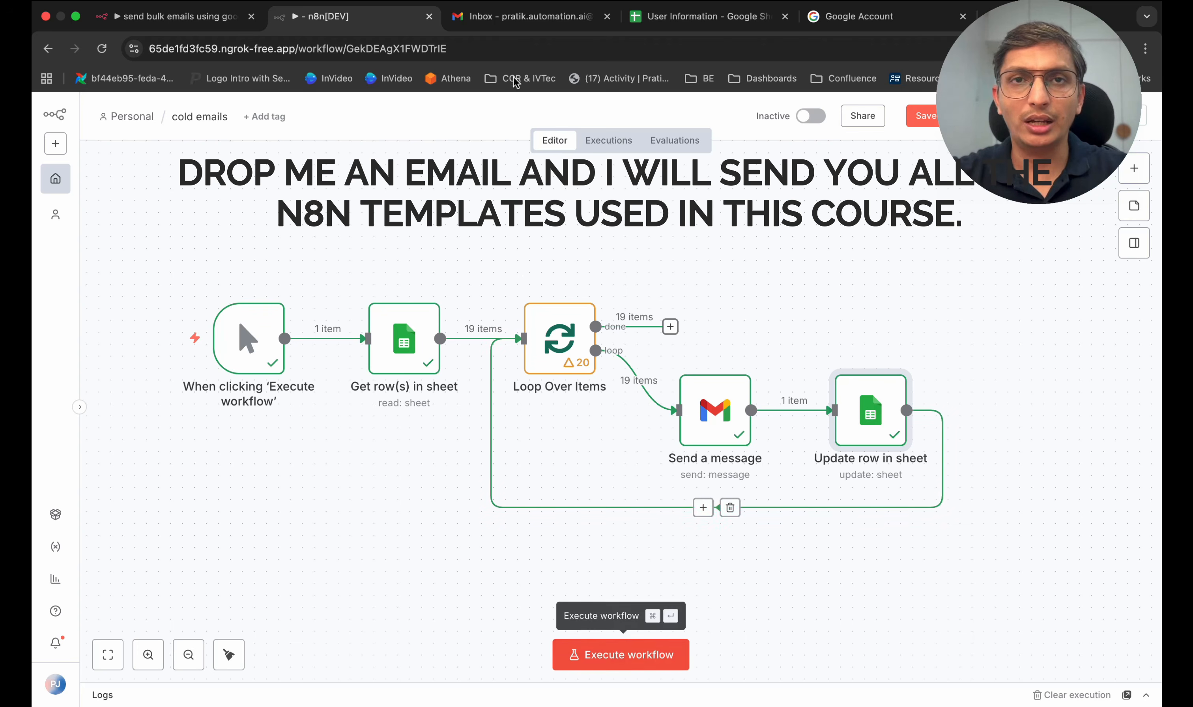
Step: Switch to the Gmail inbox and delete the "Business Growth Plan" test message
click(516, 27)
click(241, 232)
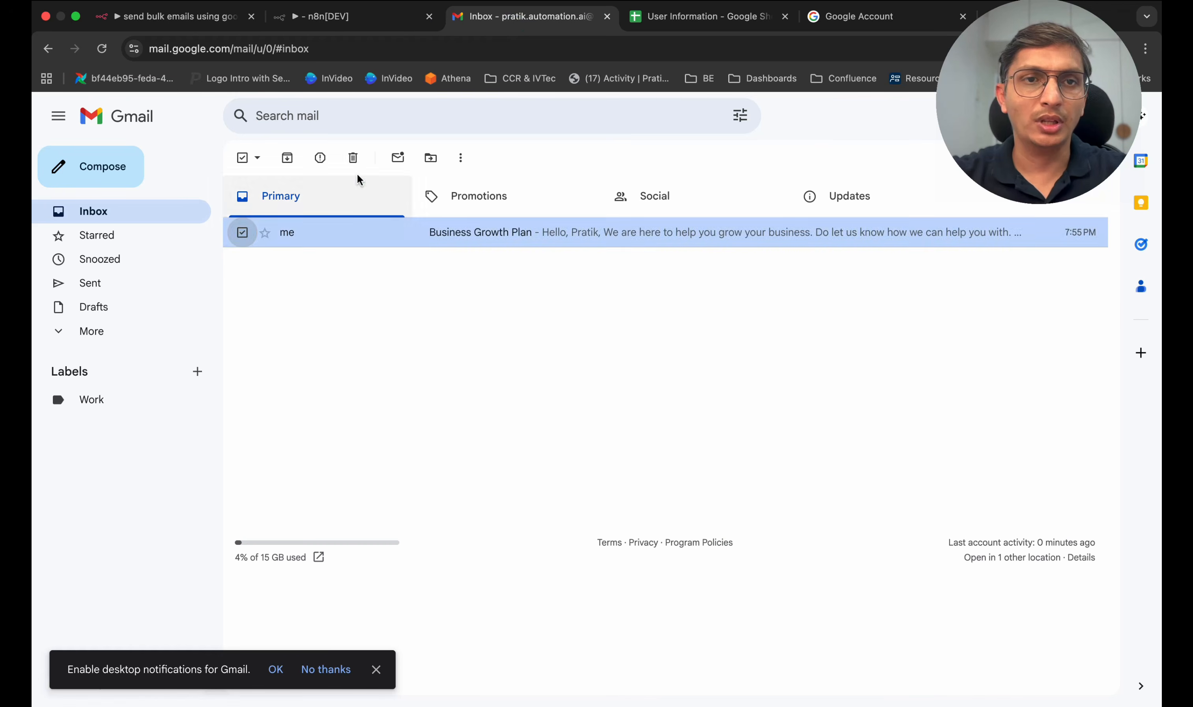
click(346, 163)
Step: Execute the complete workflow in n8n while viewing the logs overview, and stop the run partway through the loop
click(346, 25)
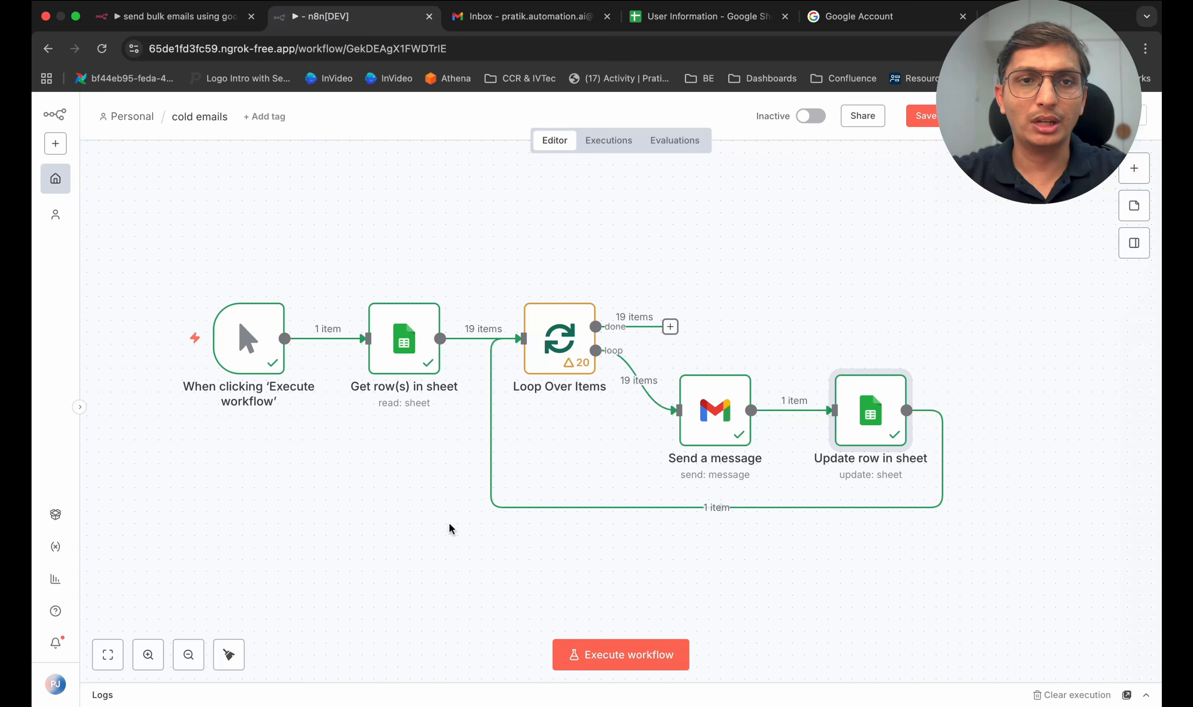
click(581, 655)
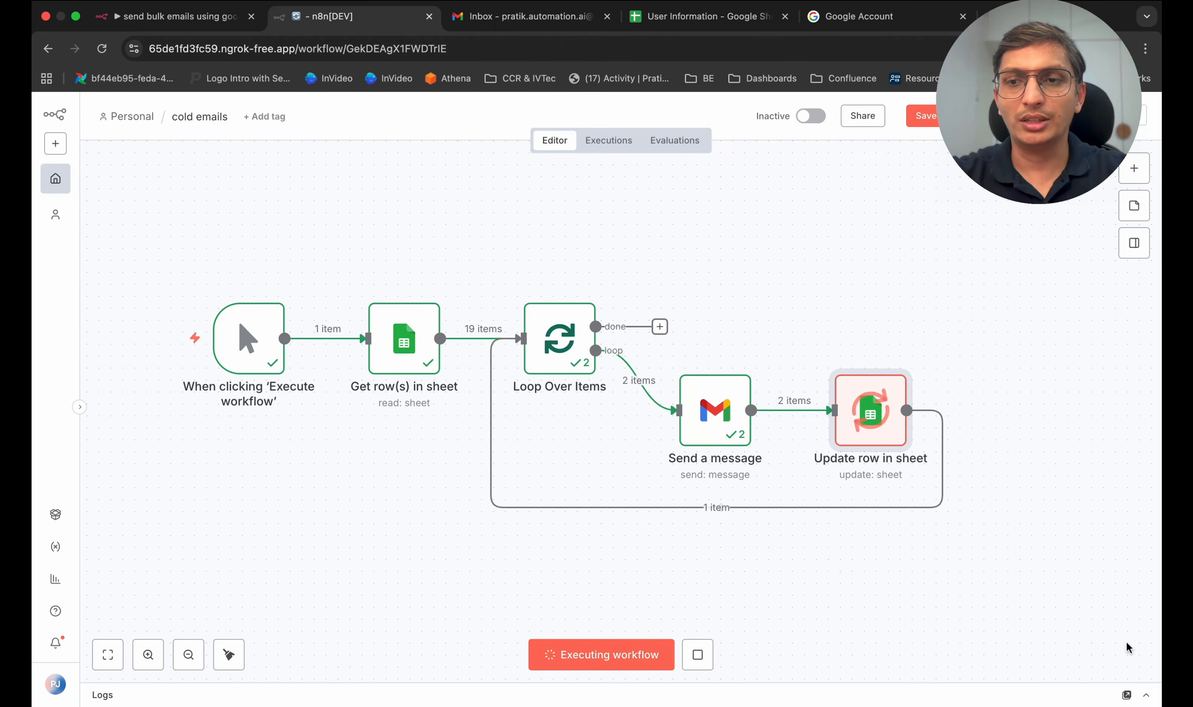
click(1146, 695)
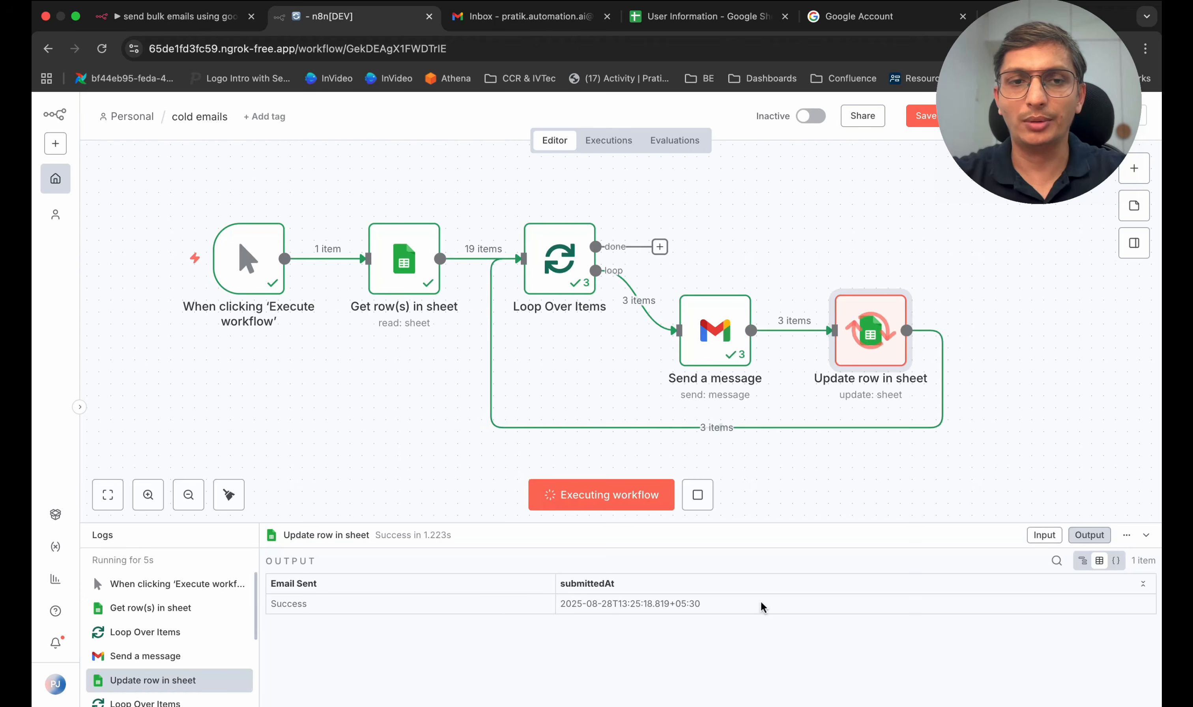
click(194, 560)
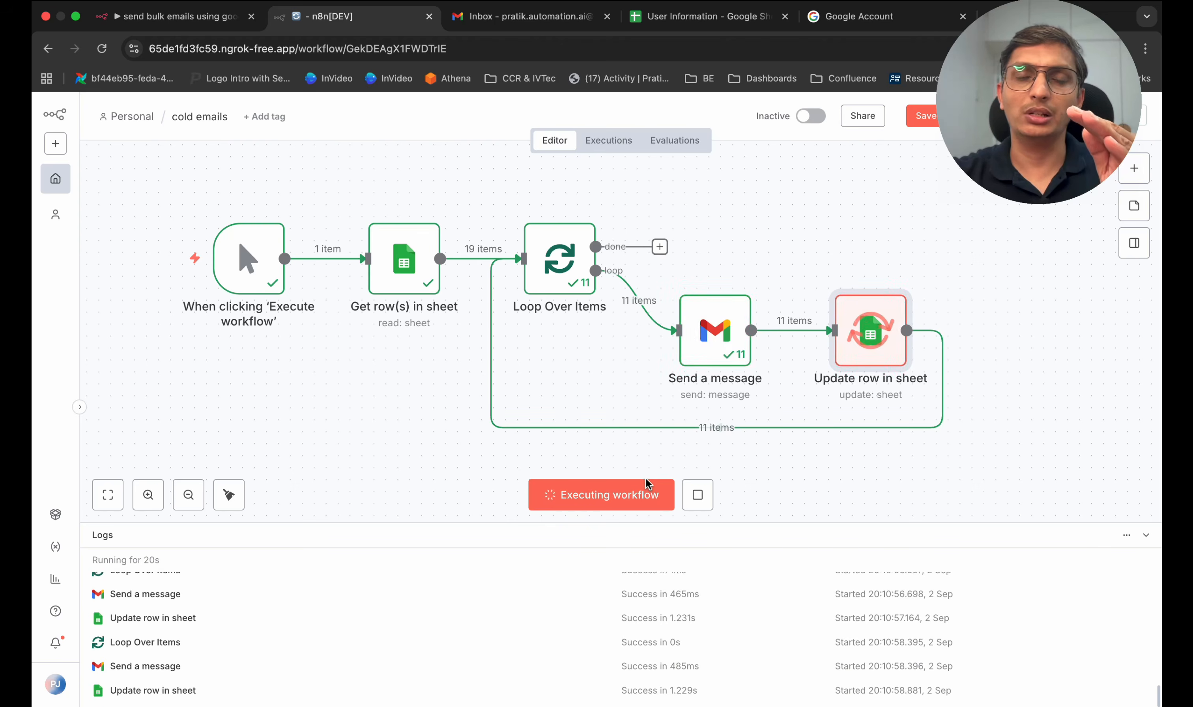
click(697, 494)
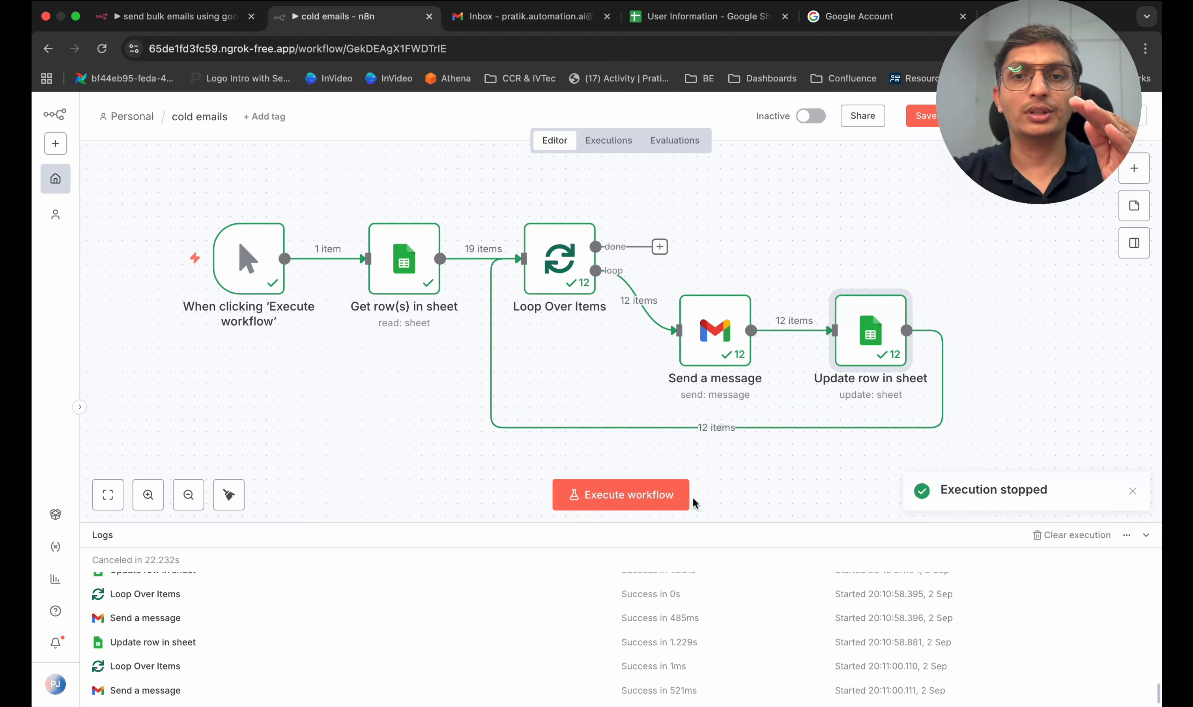
click(1146, 534)
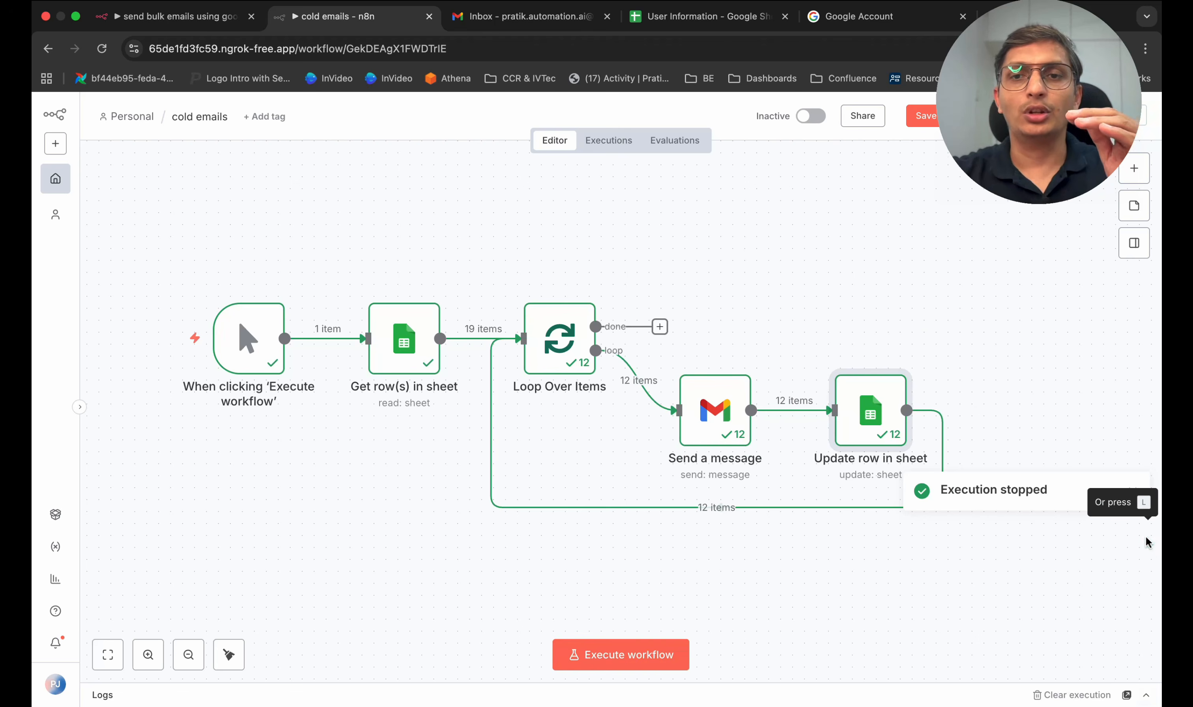